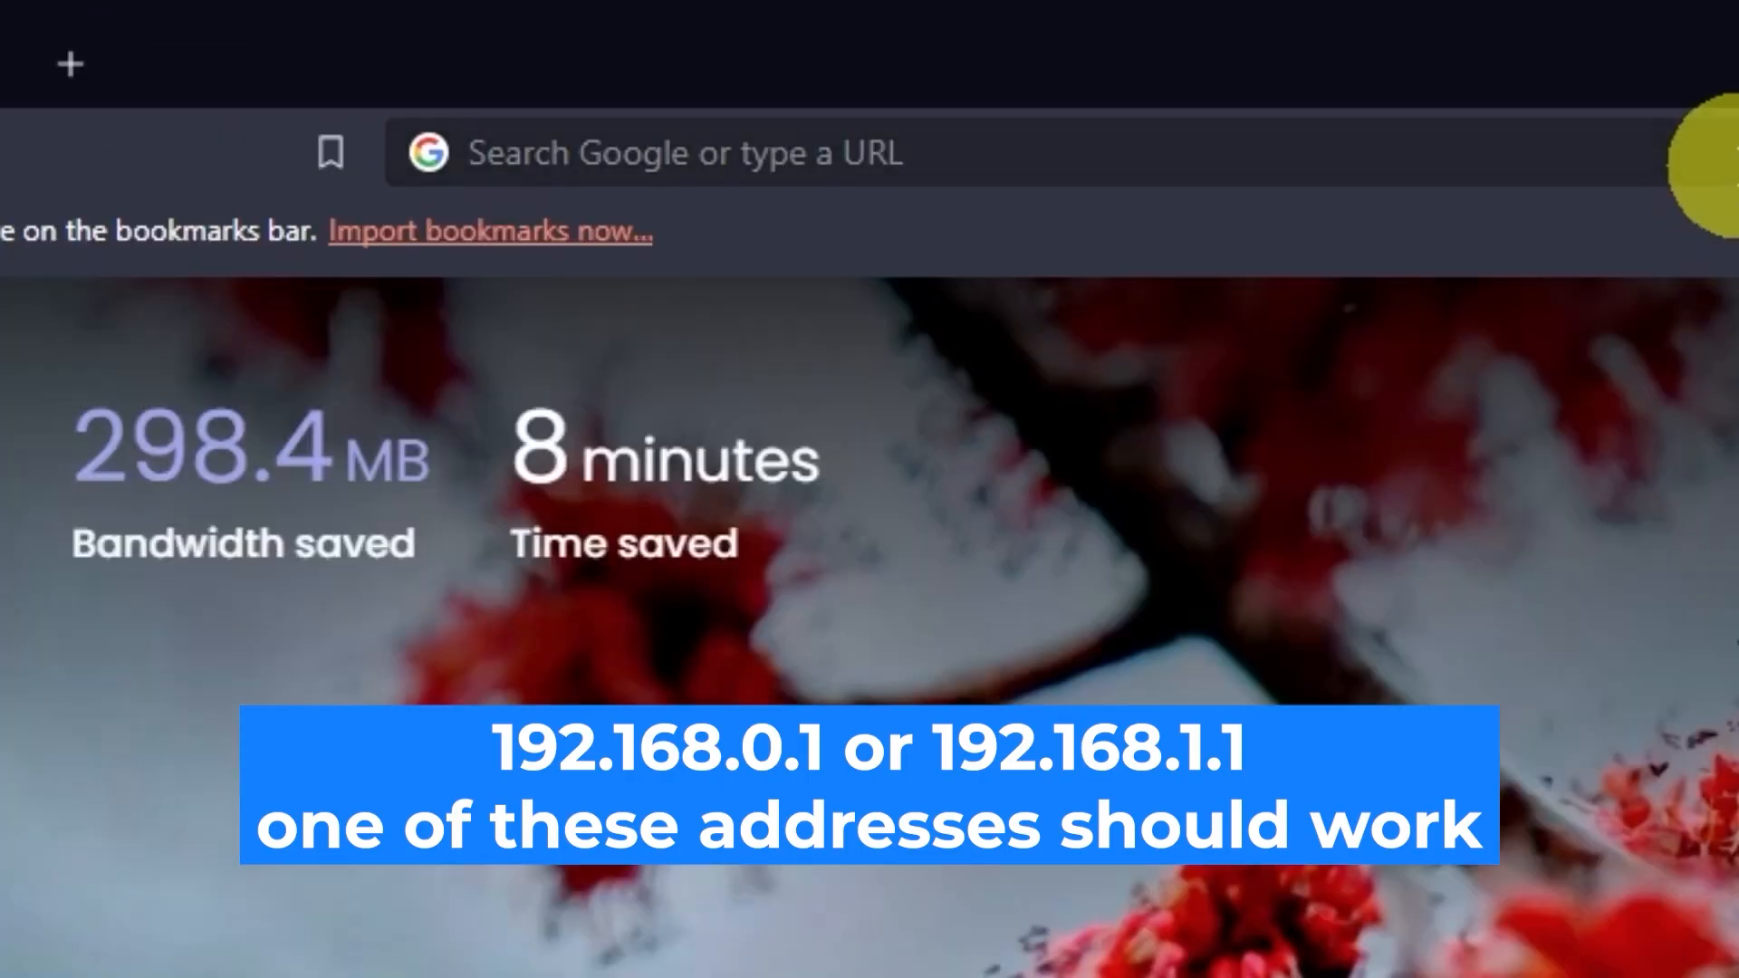
# - Load the router page at 192.168.0.1 and enter admin as the login username
pyautogui.click(853, 56)
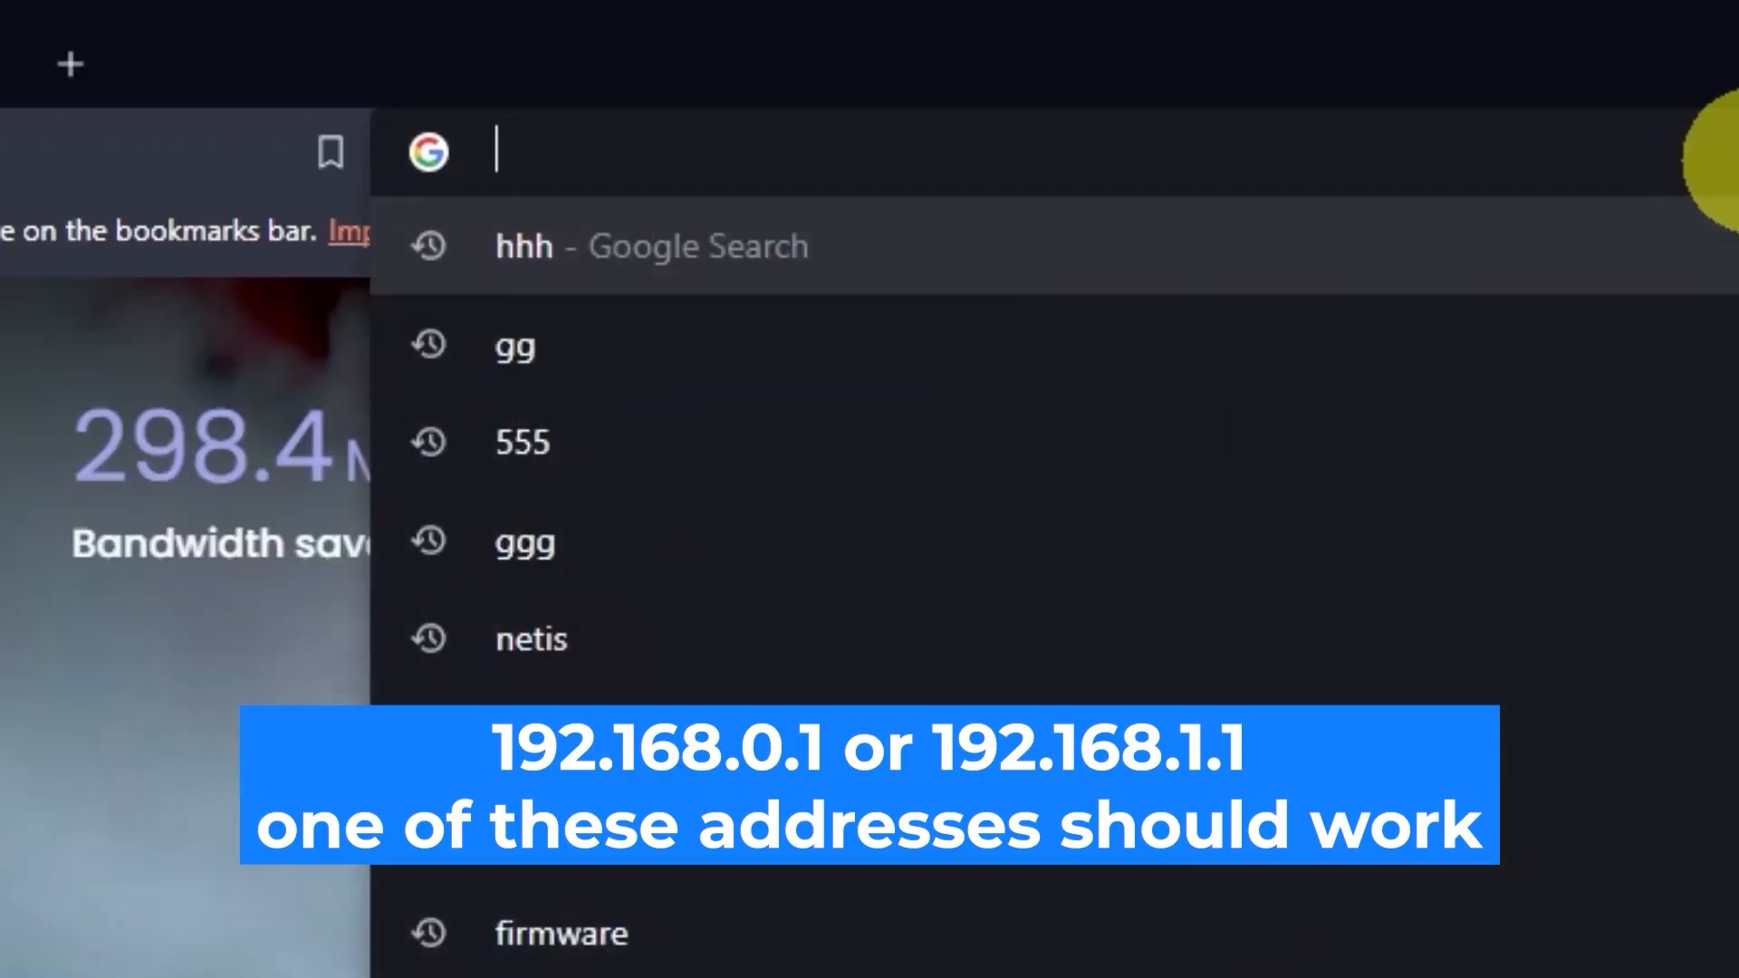
pyautogui.write('192.168.0.1')
pyautogui.press('Return')
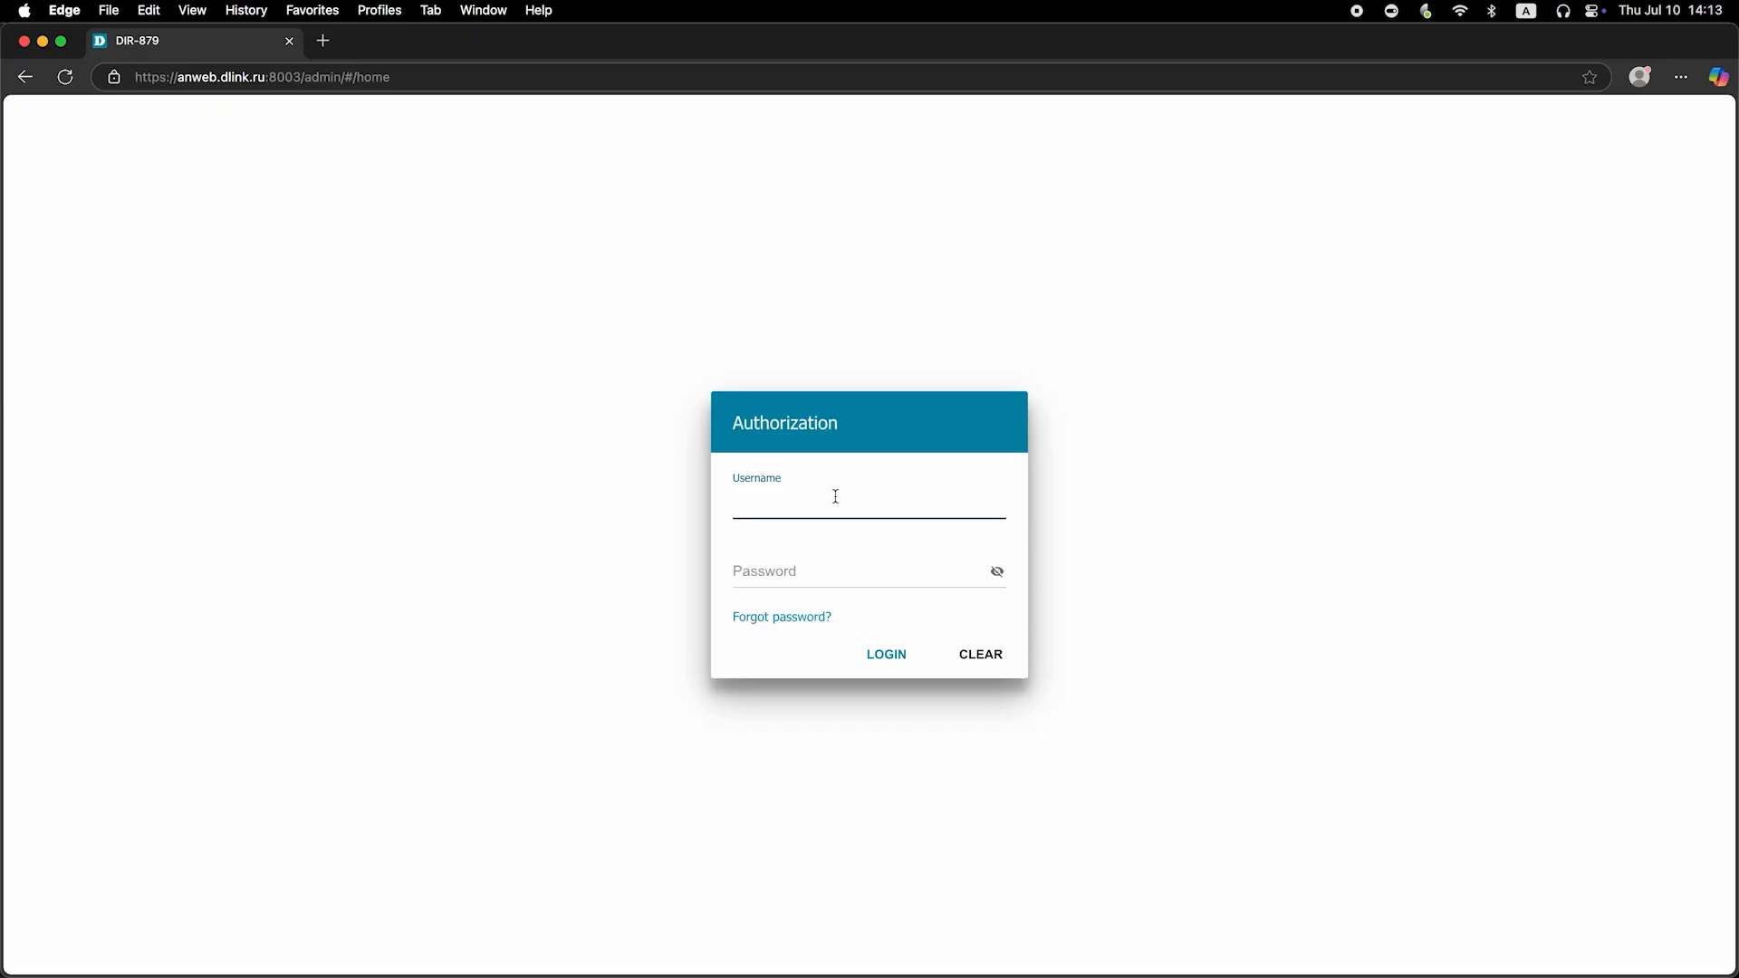
pyautogui.write('admin')
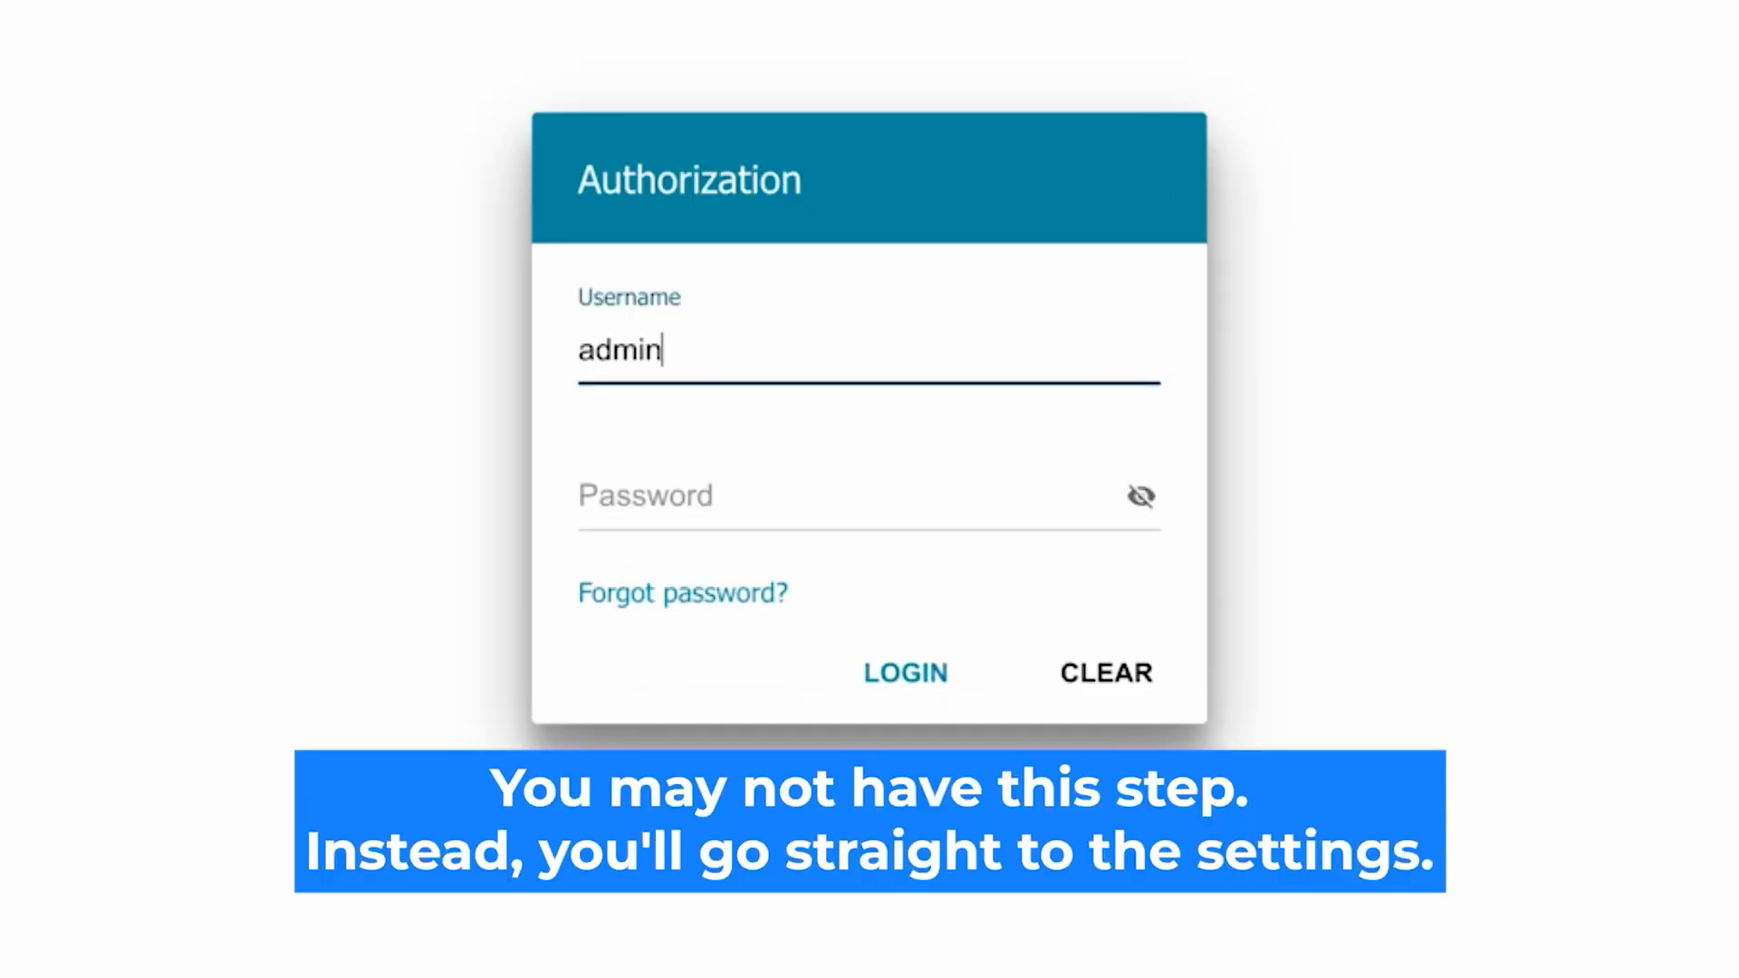
# - Enter the default password, reveal it to check it, and submit the login
pyautogui.click(667, 498)
pyautogui.write('password')
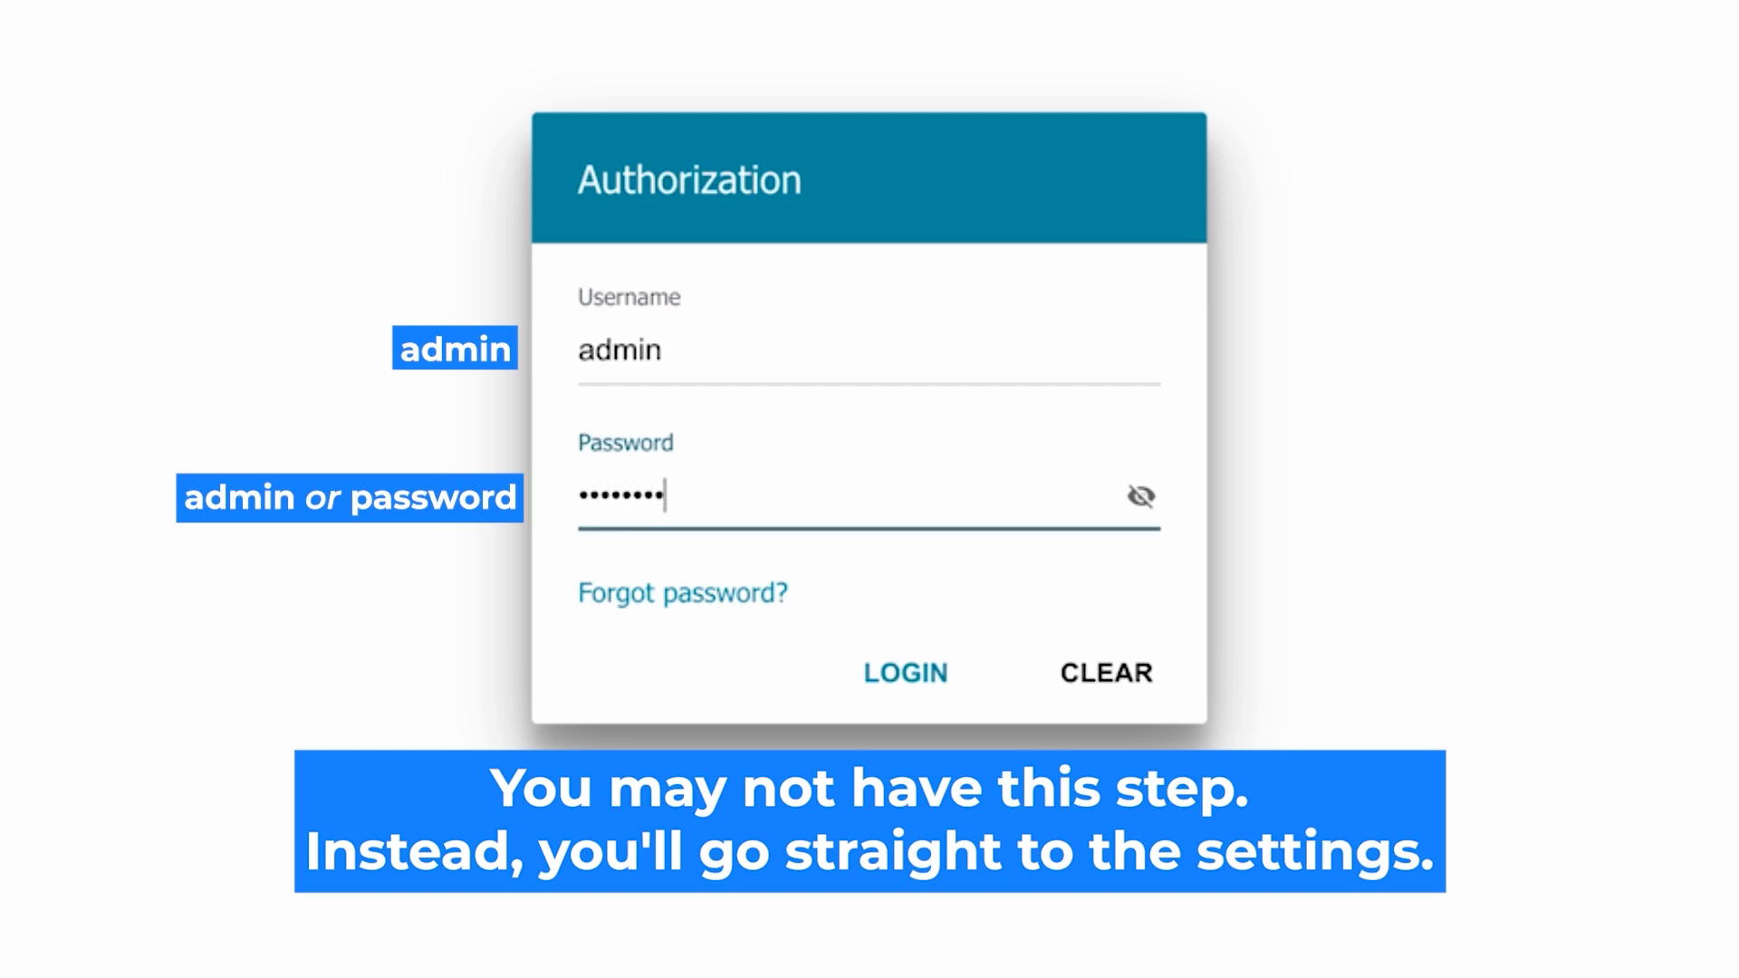
pyautogui.click(1140, 496)
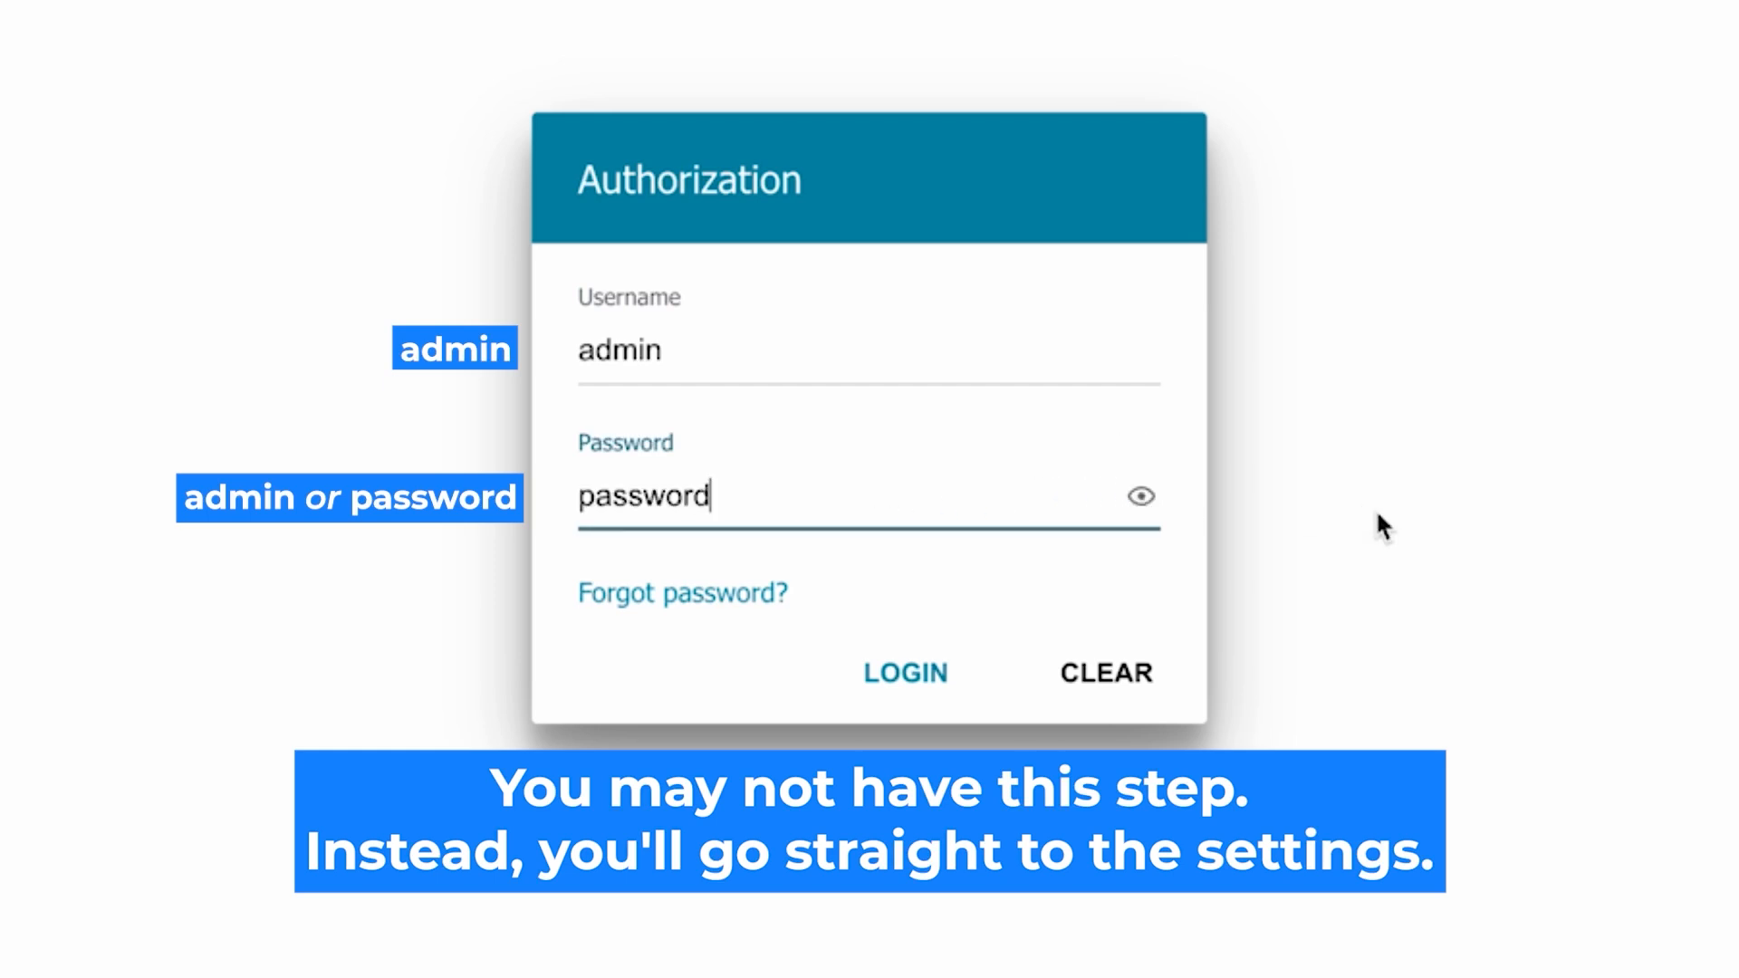
pyautogui.click(871, 675)
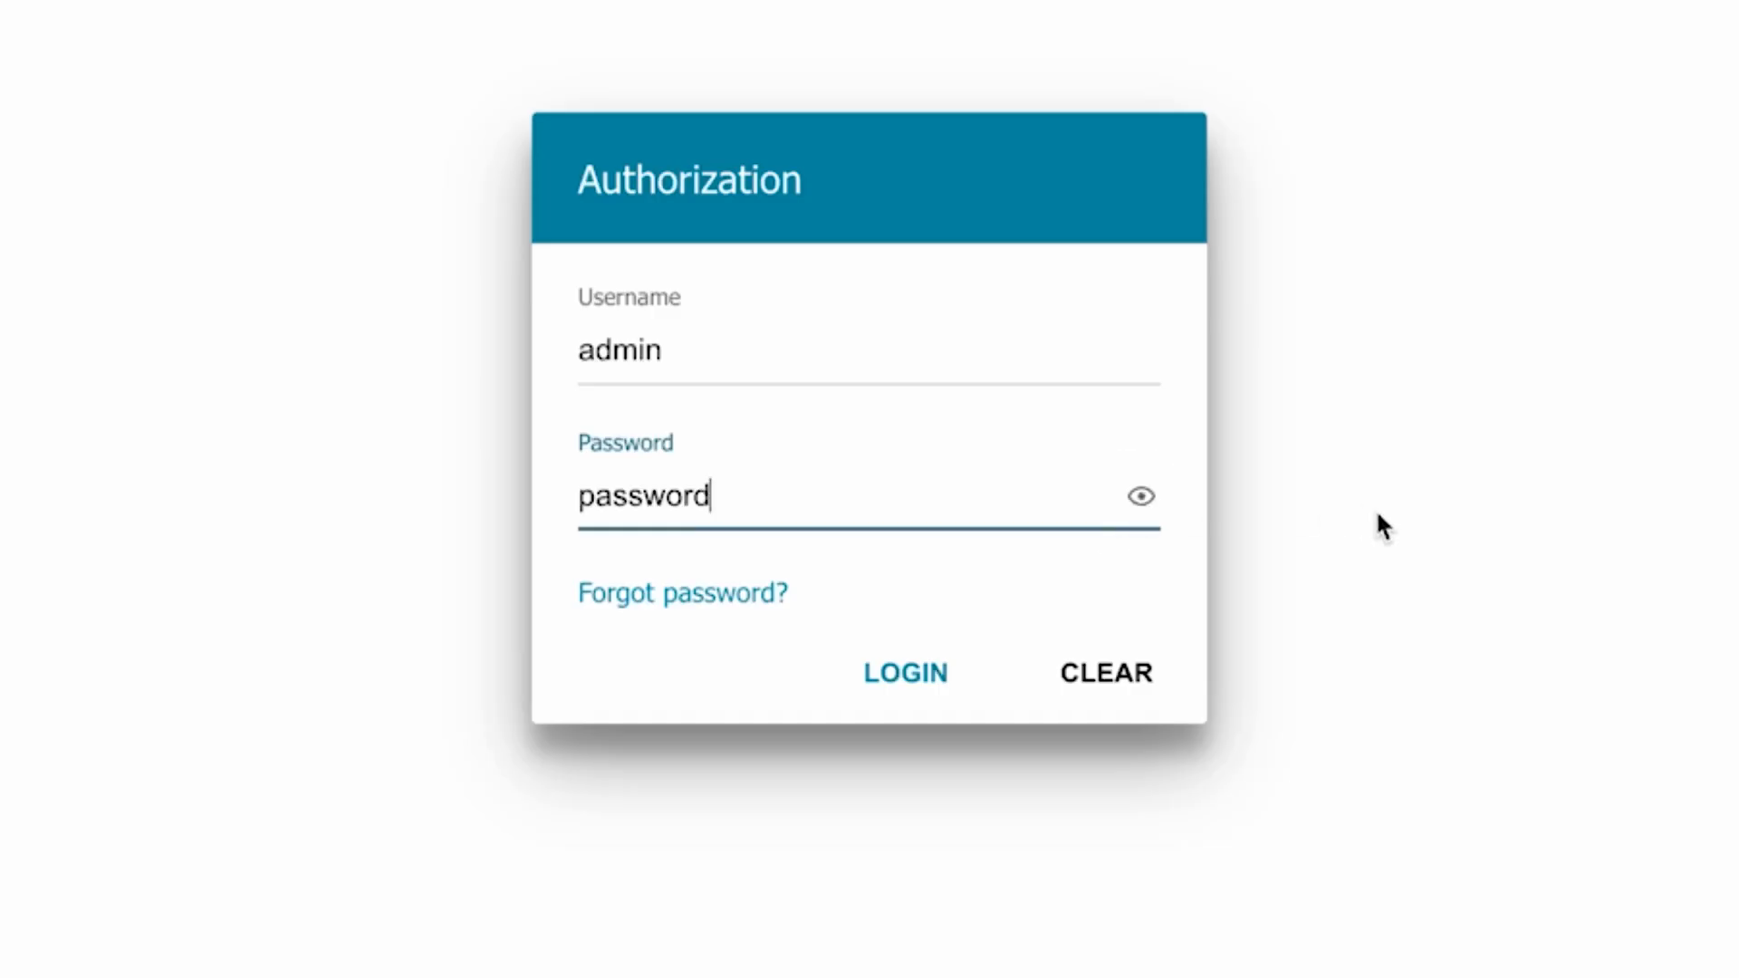
# - Re-enter the default password, verify it, and log in as admin
pyautogui.click(874, 667)
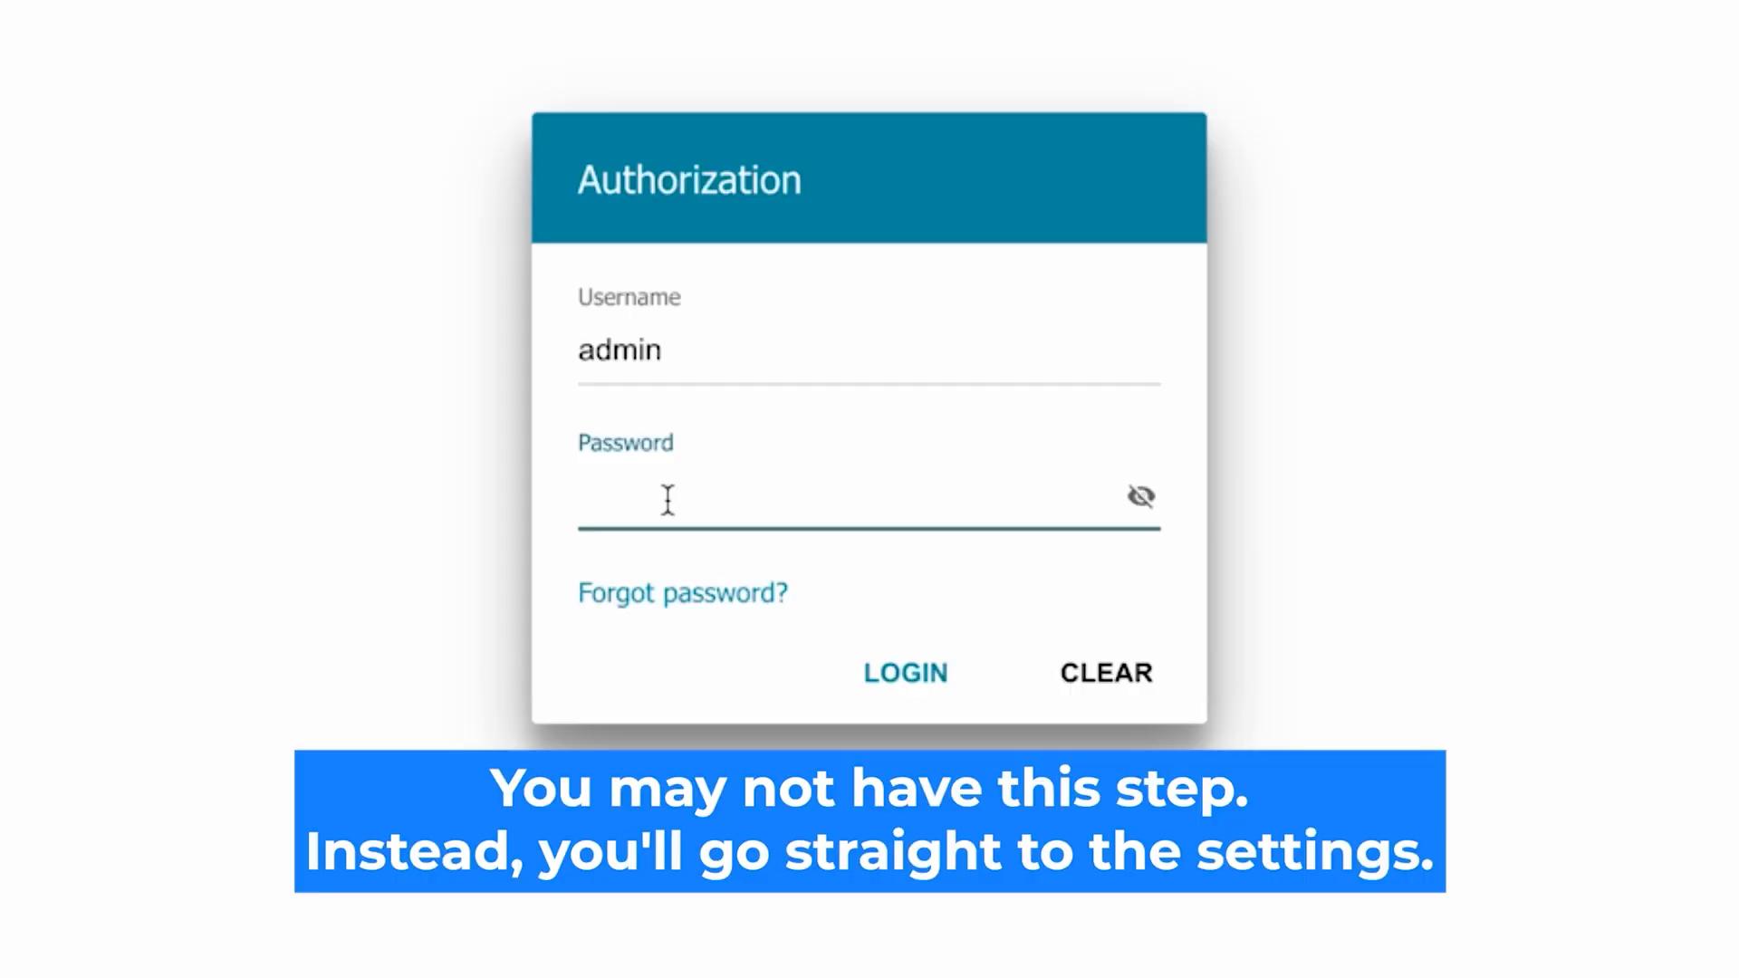
pyautogui.write('•••••••')
pyautogui.write('d')
pyautogui.click(1140, 497)
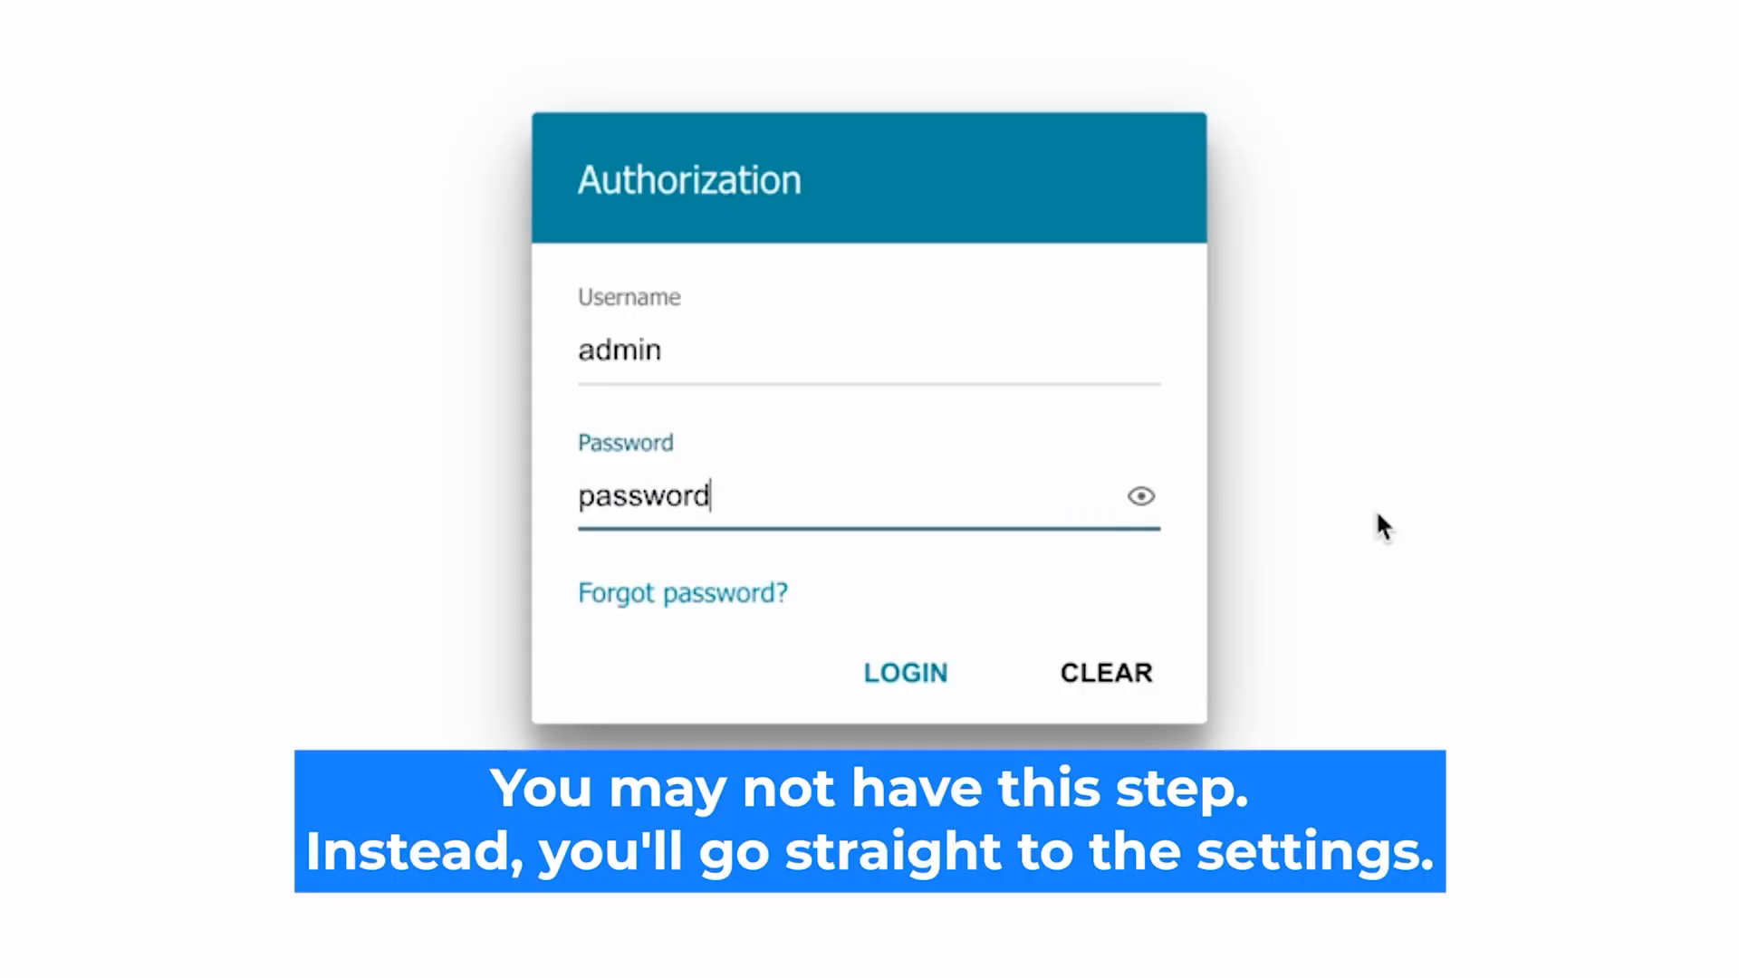
pyautogui.click(871, 672)
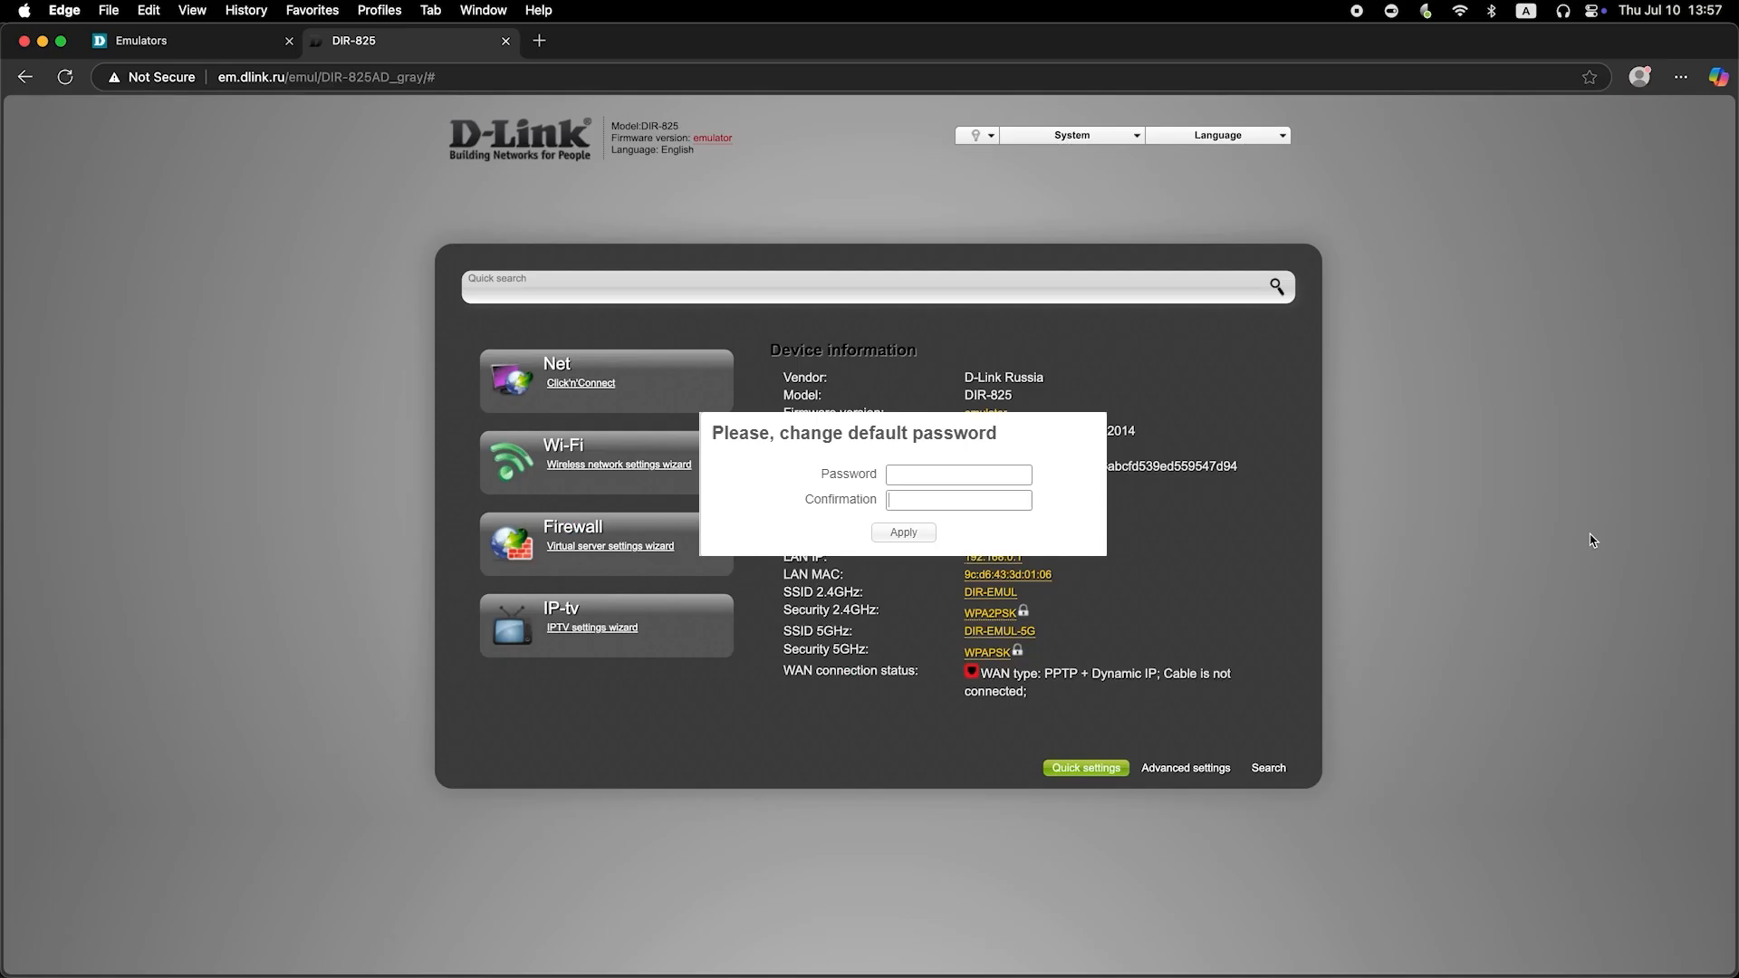
# - Enter a new admin password in both Password and Confirmation, then apply it
pyautogui.click(979, 473)
pyautogui.write('•••••••••')
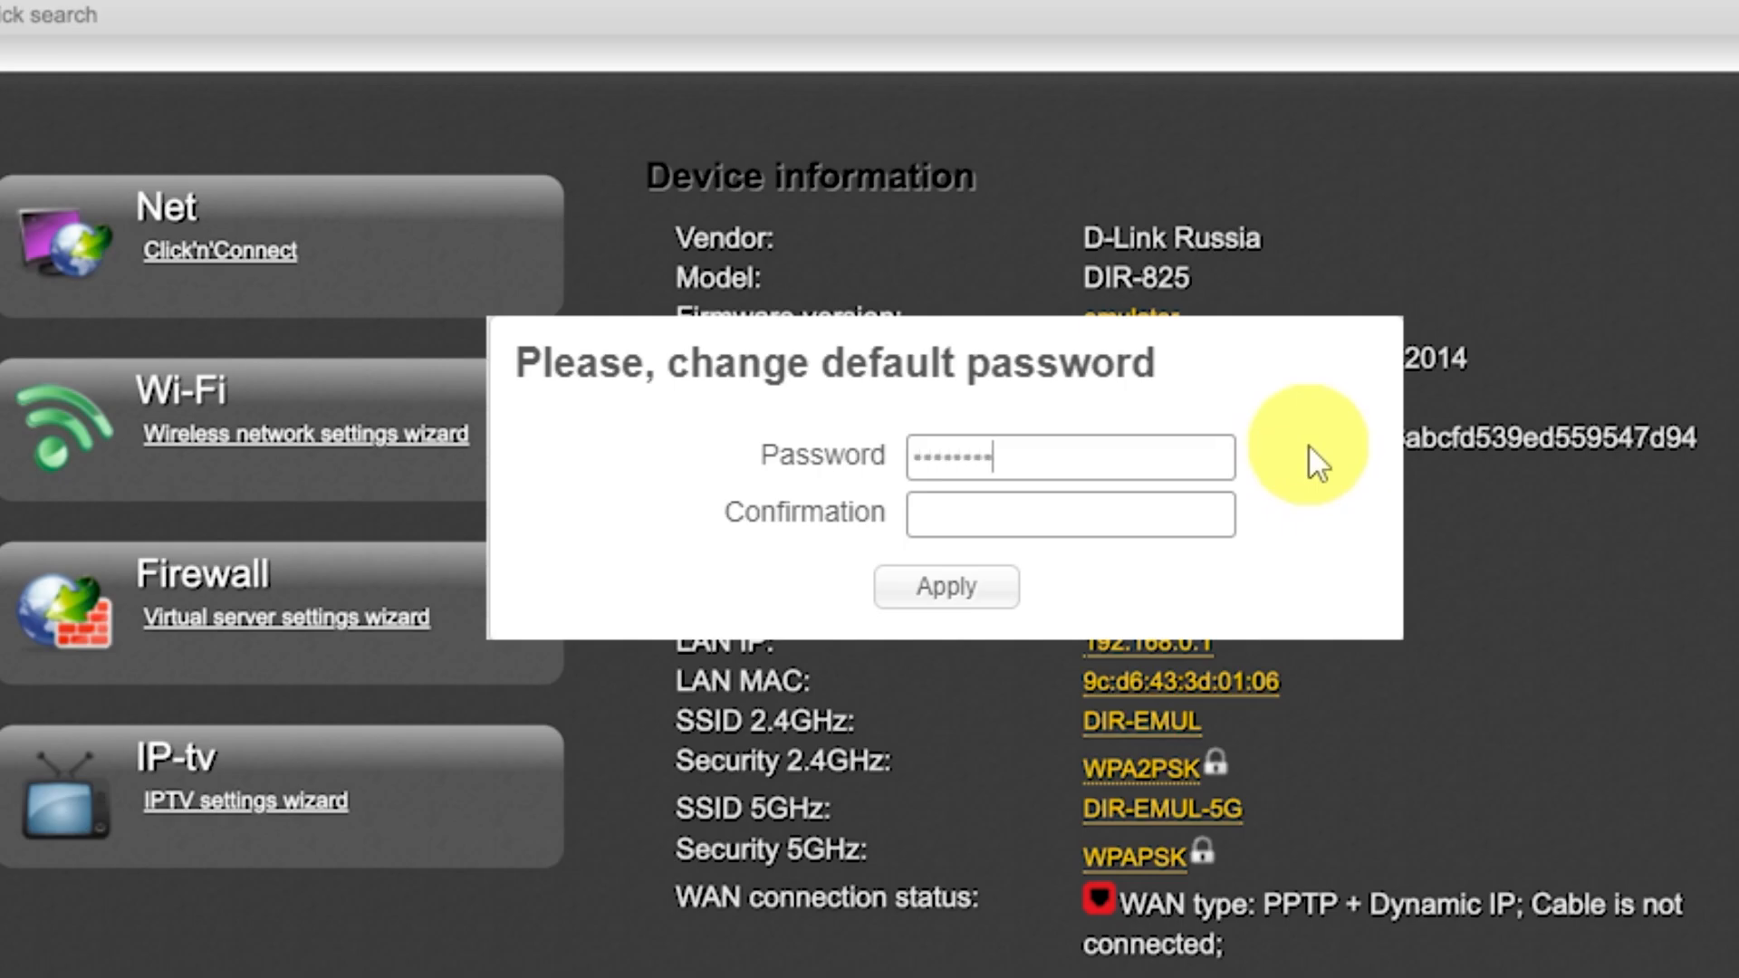
pyautogui.click(1160, 506)
pyautogui.write('••••')
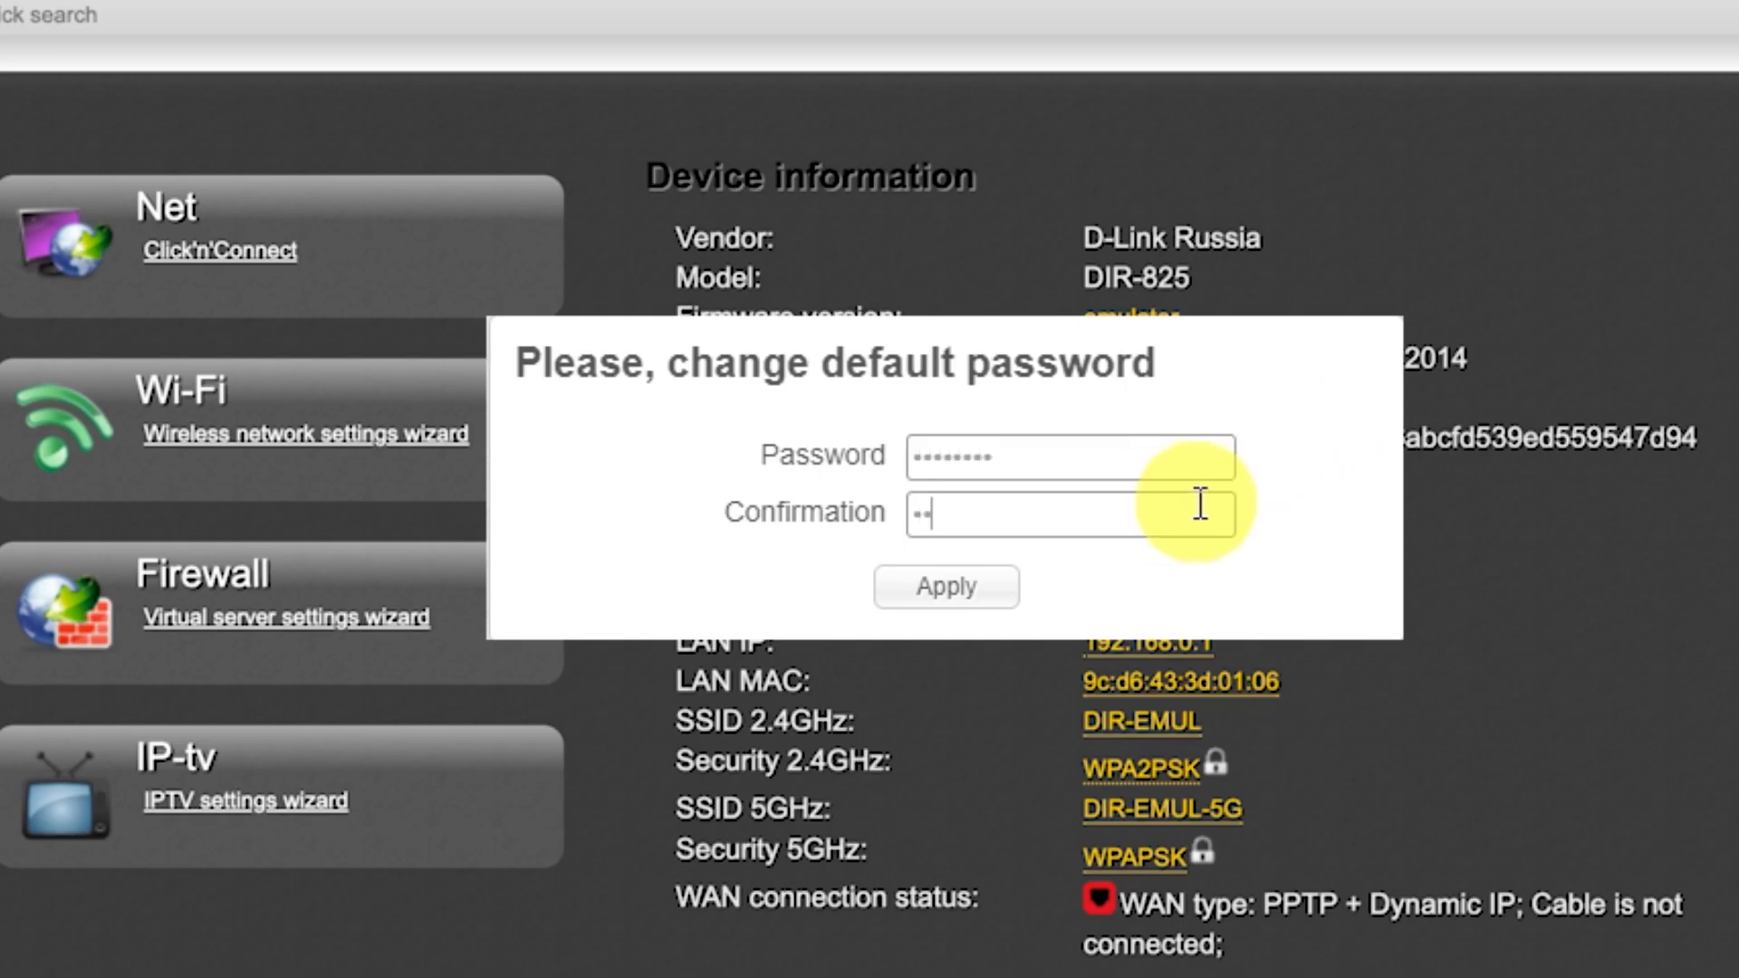
pyautogui.write('•••••')
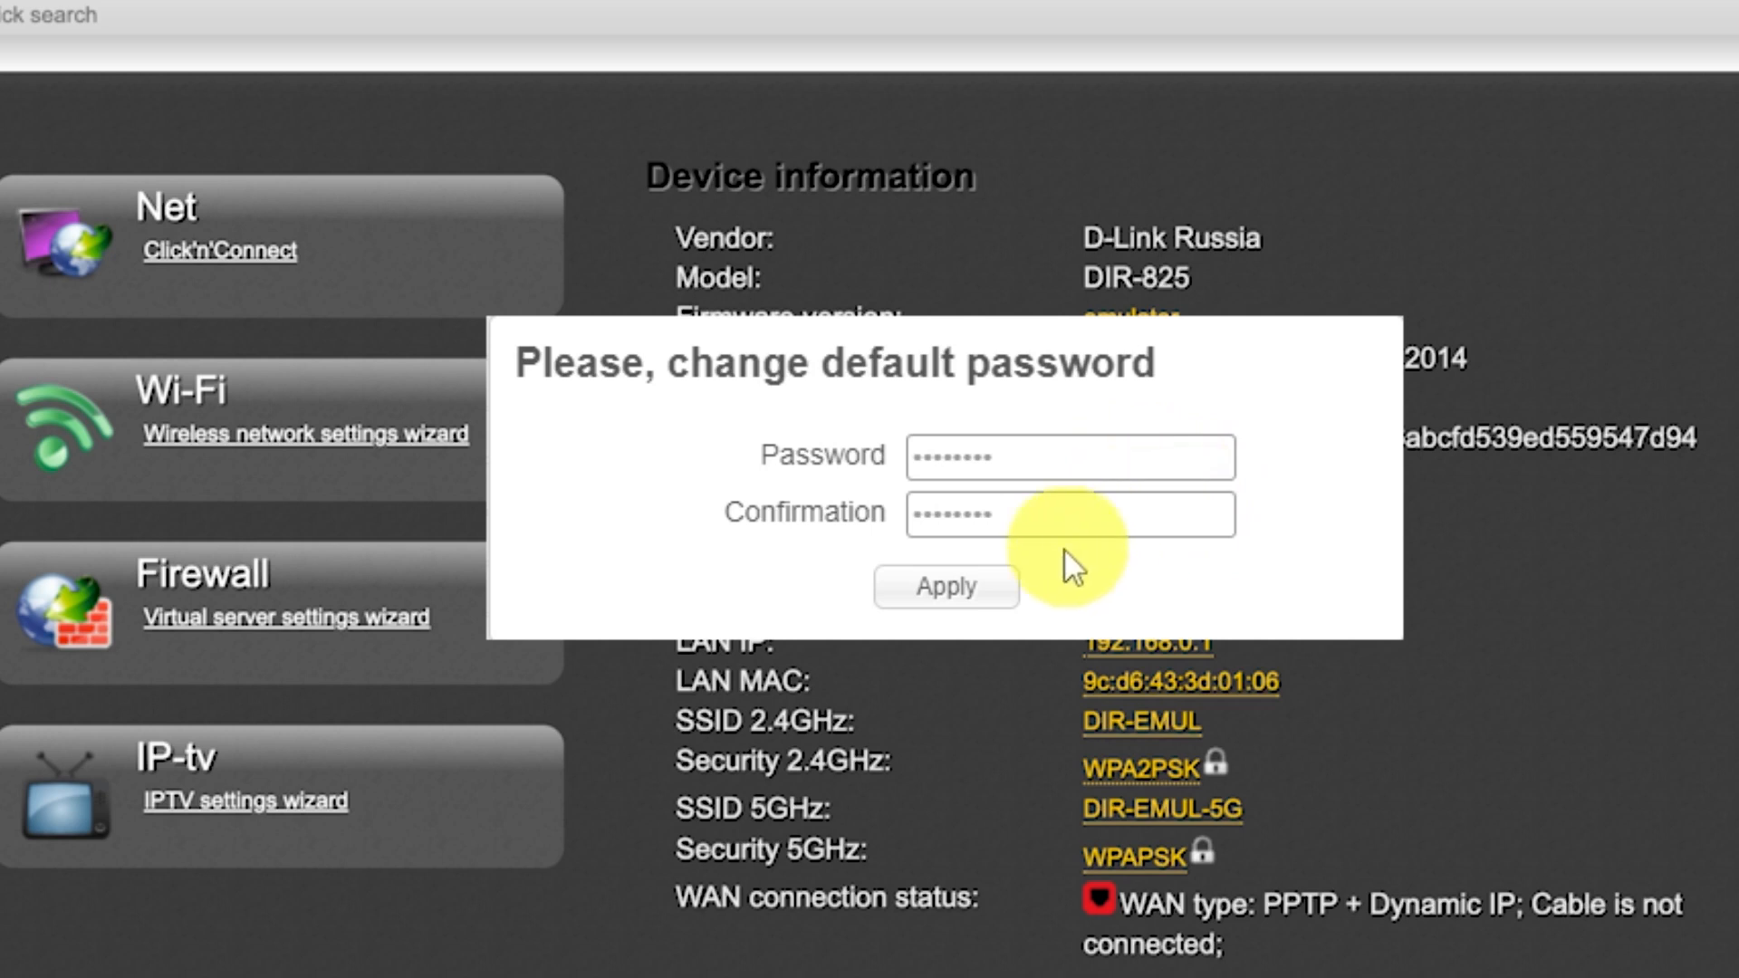
pyautogui.click(992, 598)
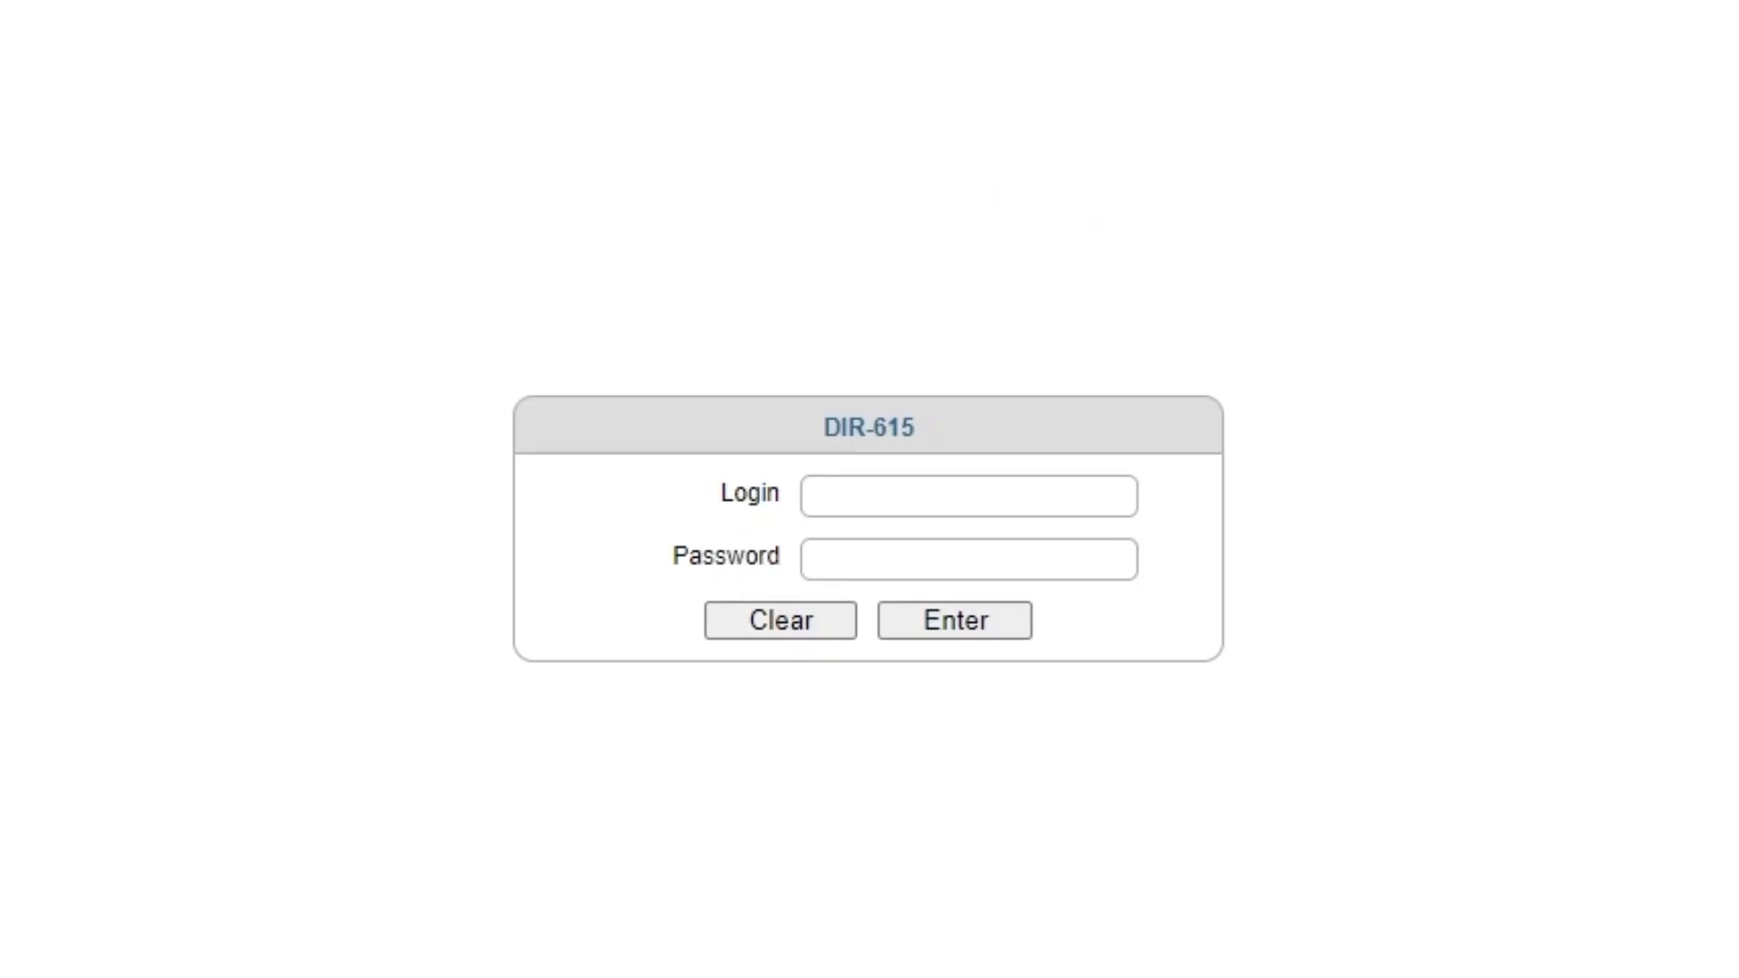
# - Log back in as admin with the new password
pyautogui.click(916, 492)
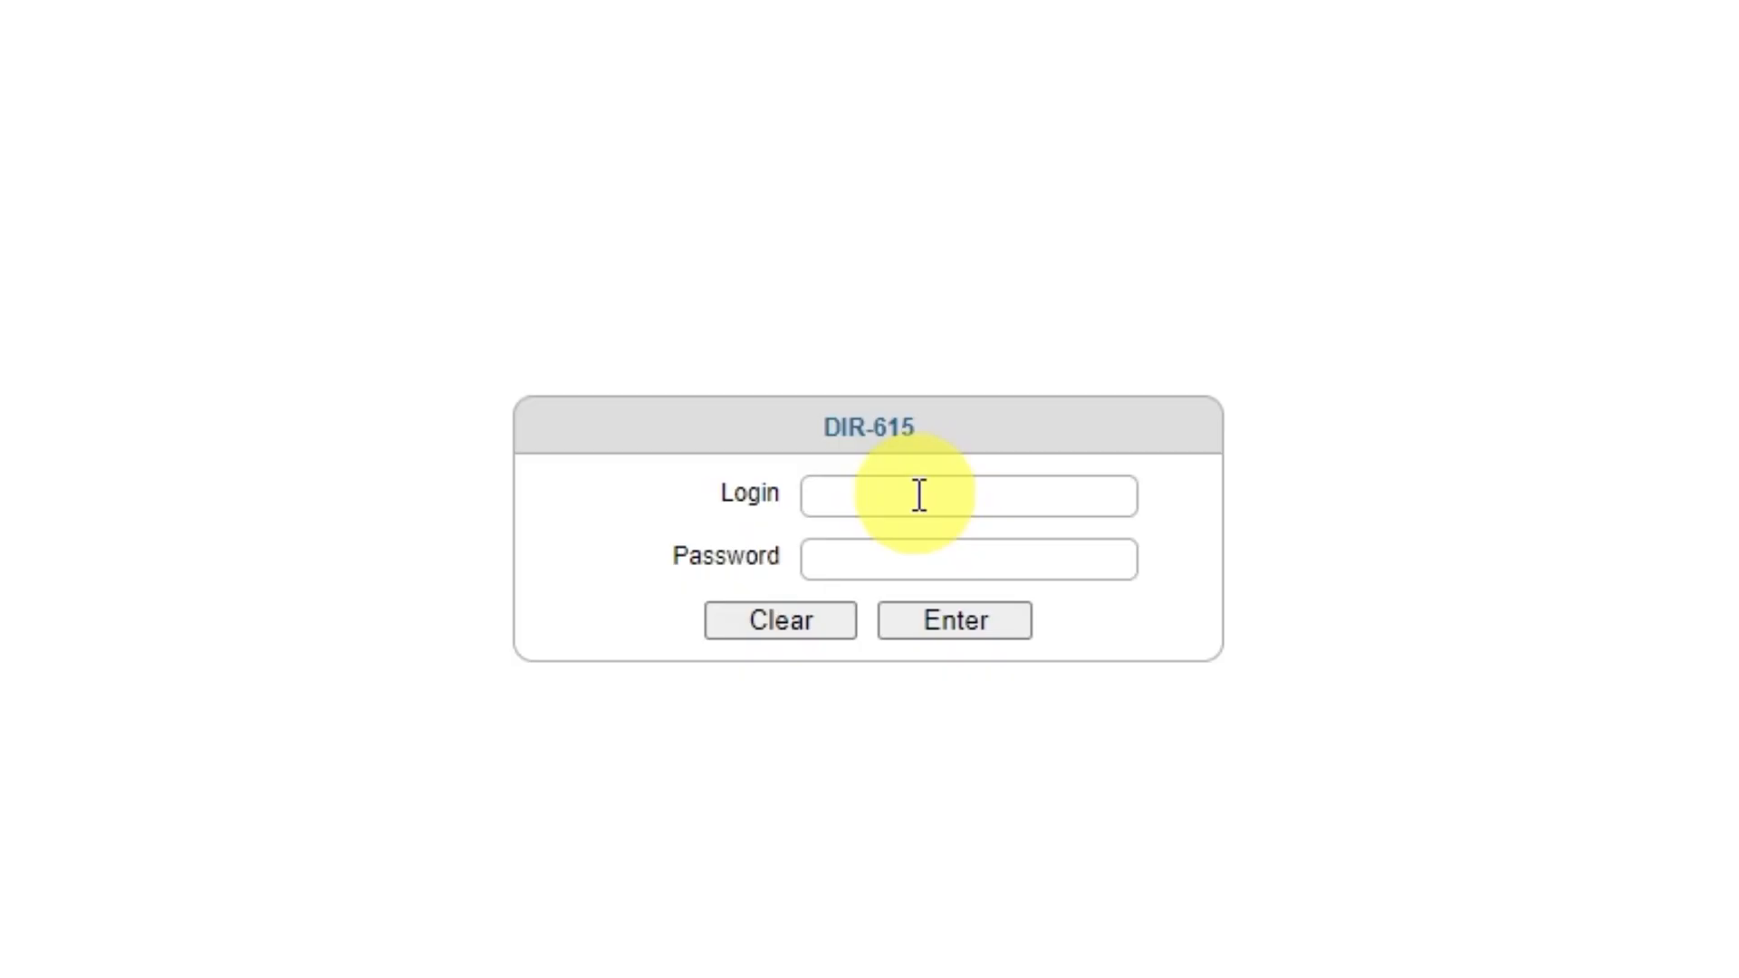
pyautogui.write('admin')
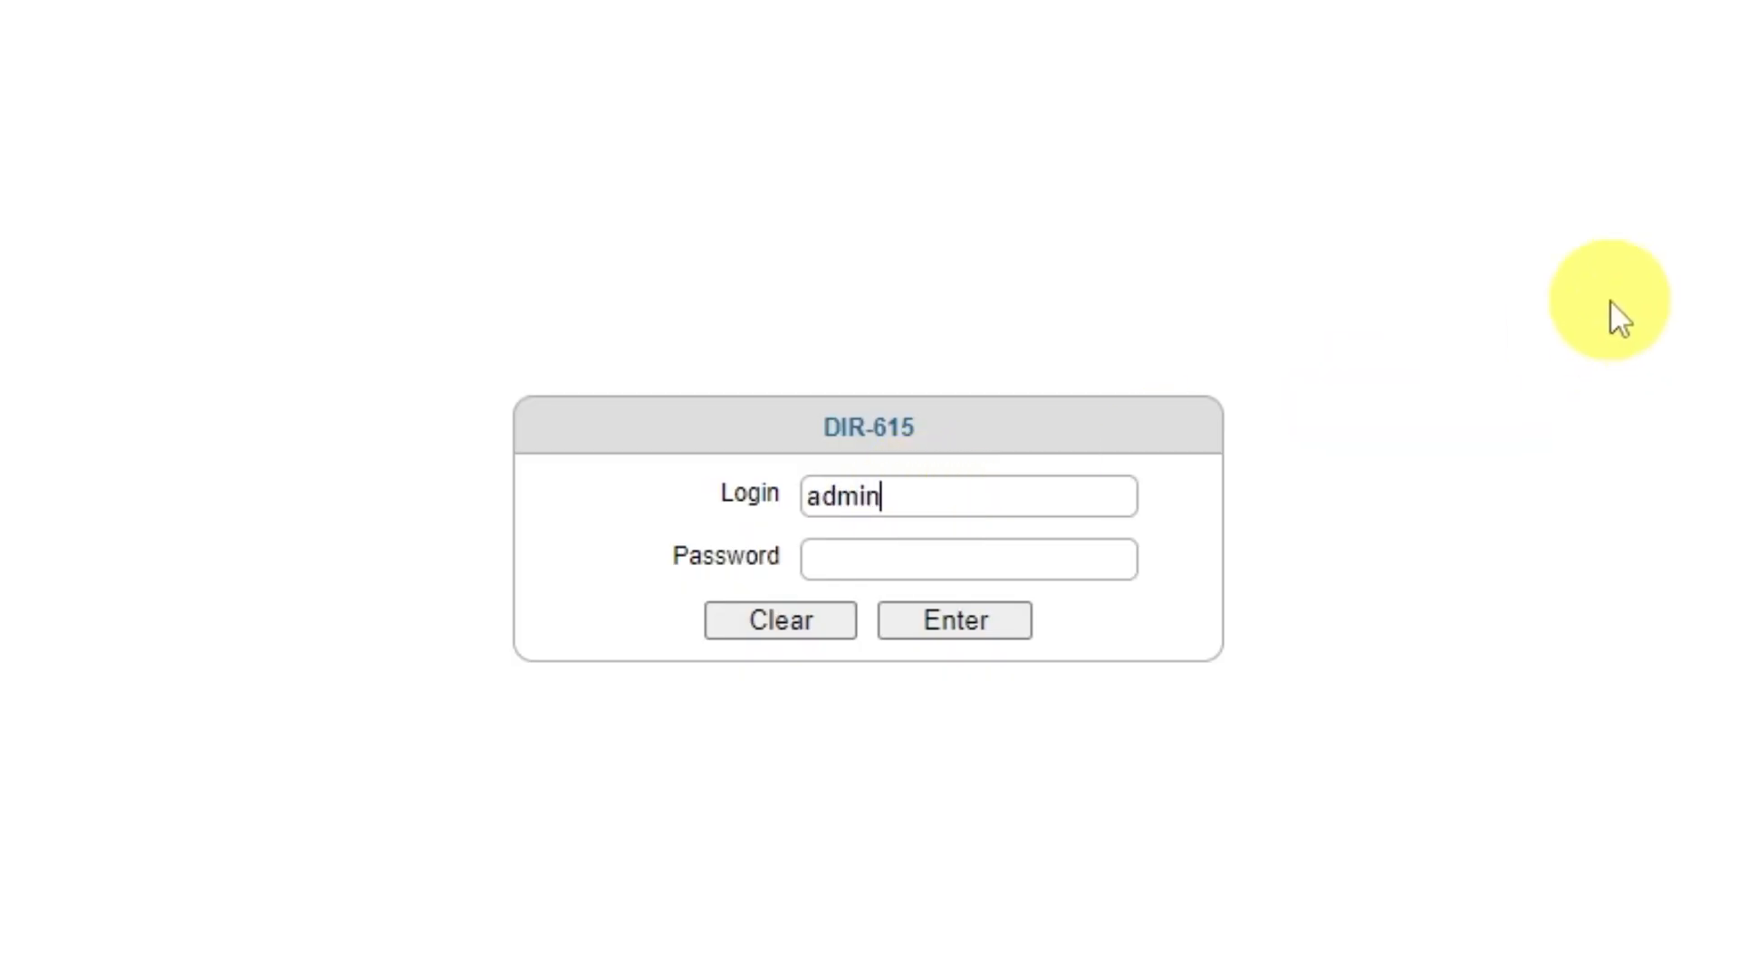
pyautogui.click(1024, 561)
pyautogui.write('a•••••••')
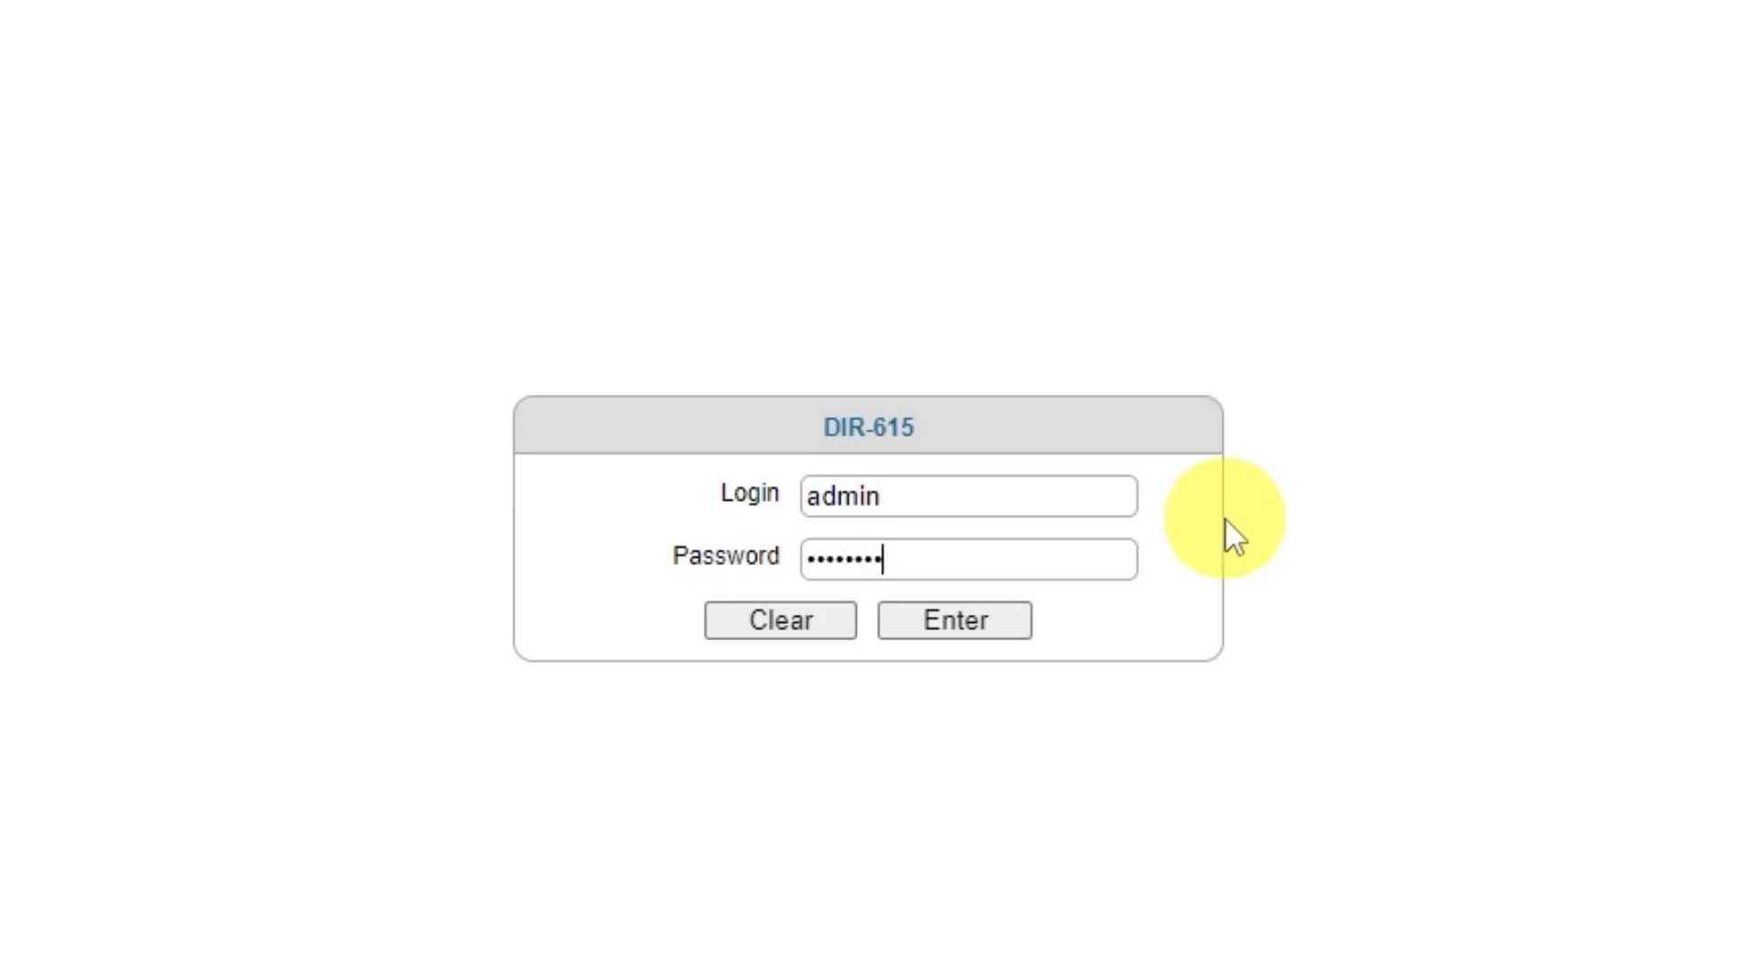
pyautogui.click(943, 625)
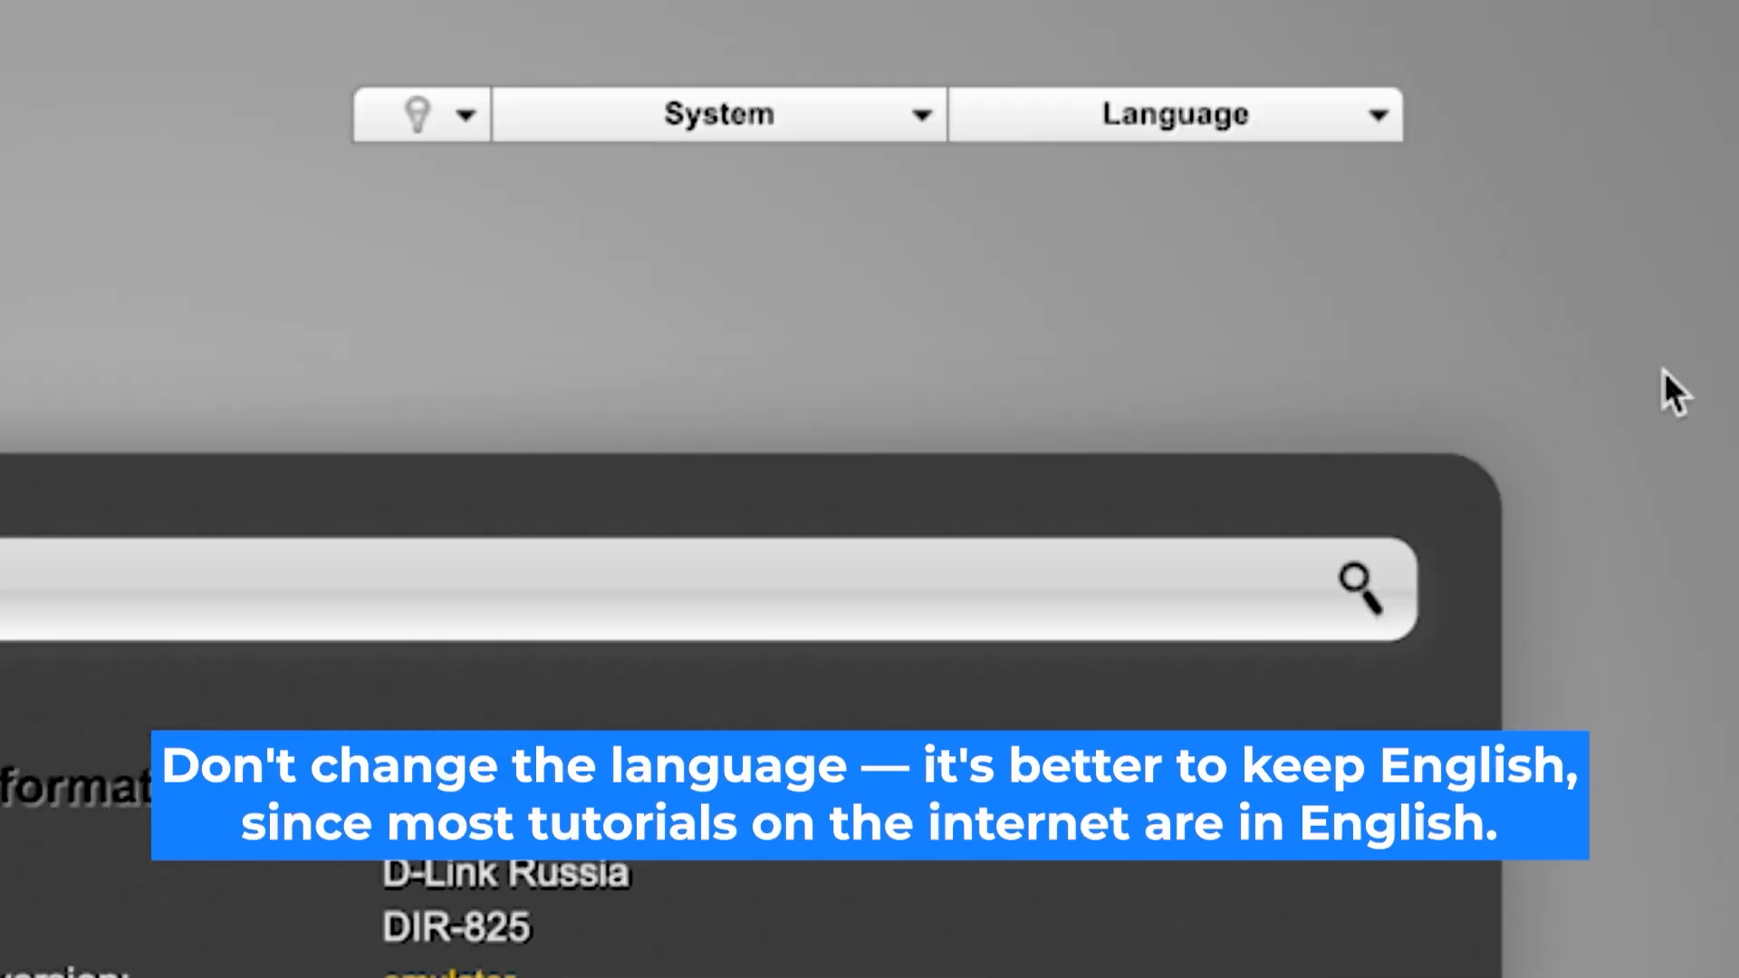
# - Launch Click'n'Connect, pass the cable step, and leave the provider set to Manually
pyautogui.click(1395, 113)
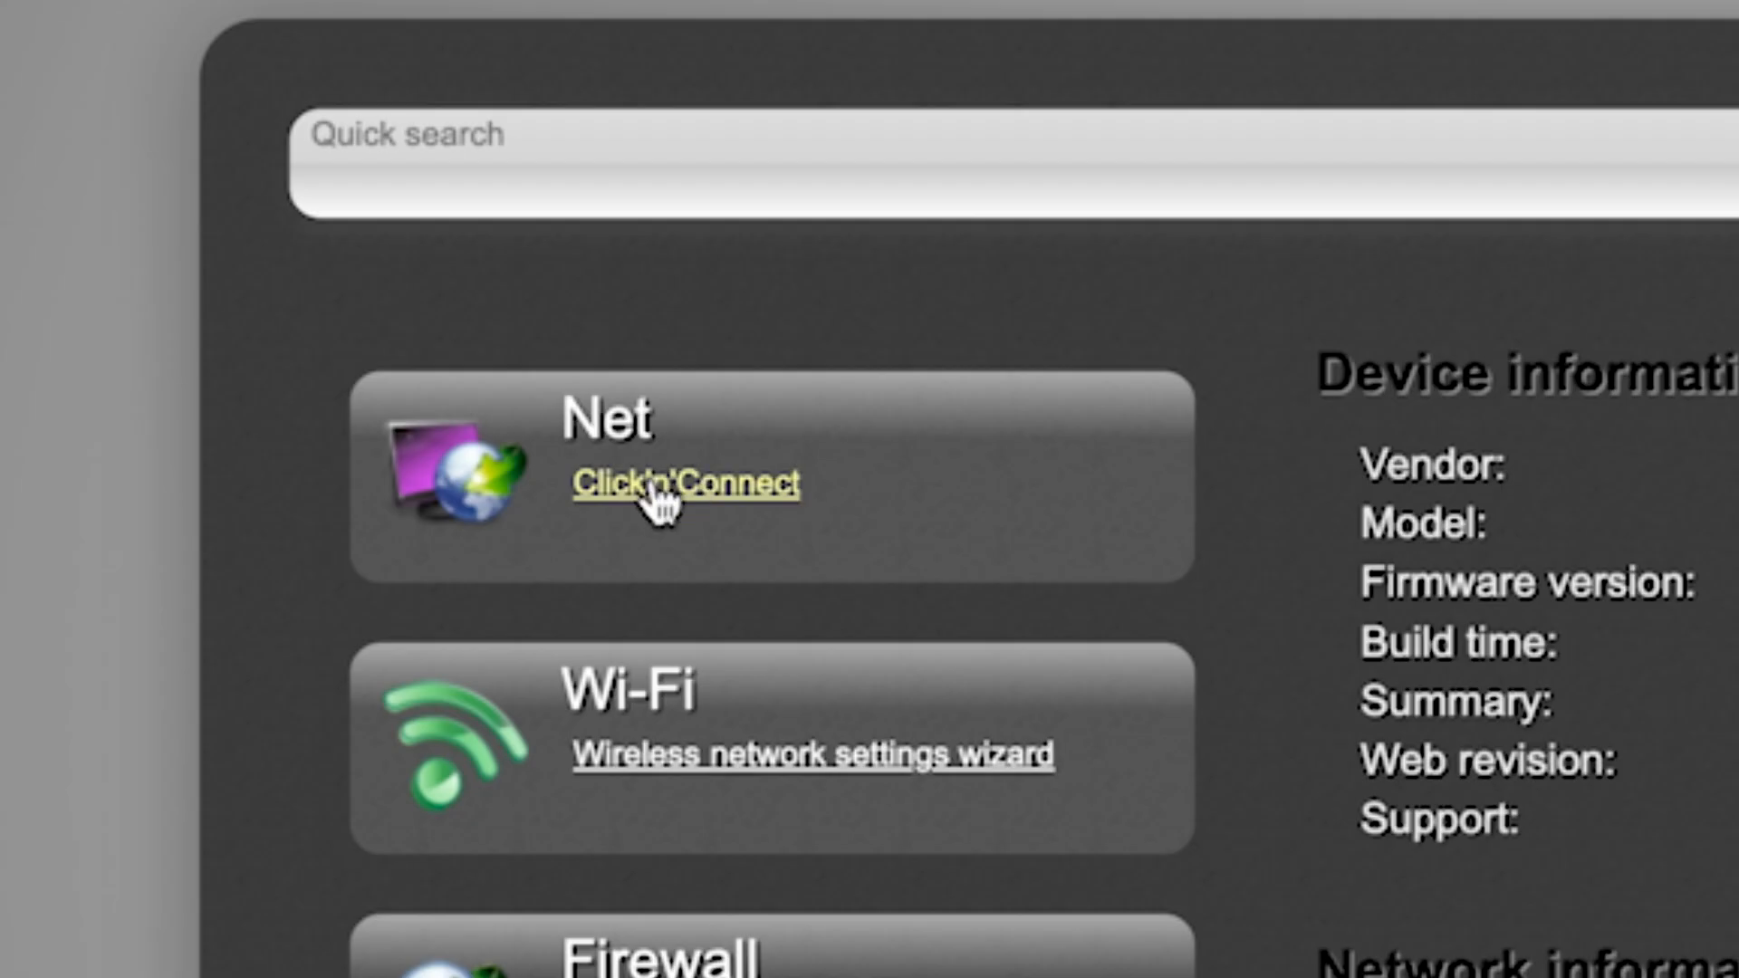
pyautogui.click(297, 281)
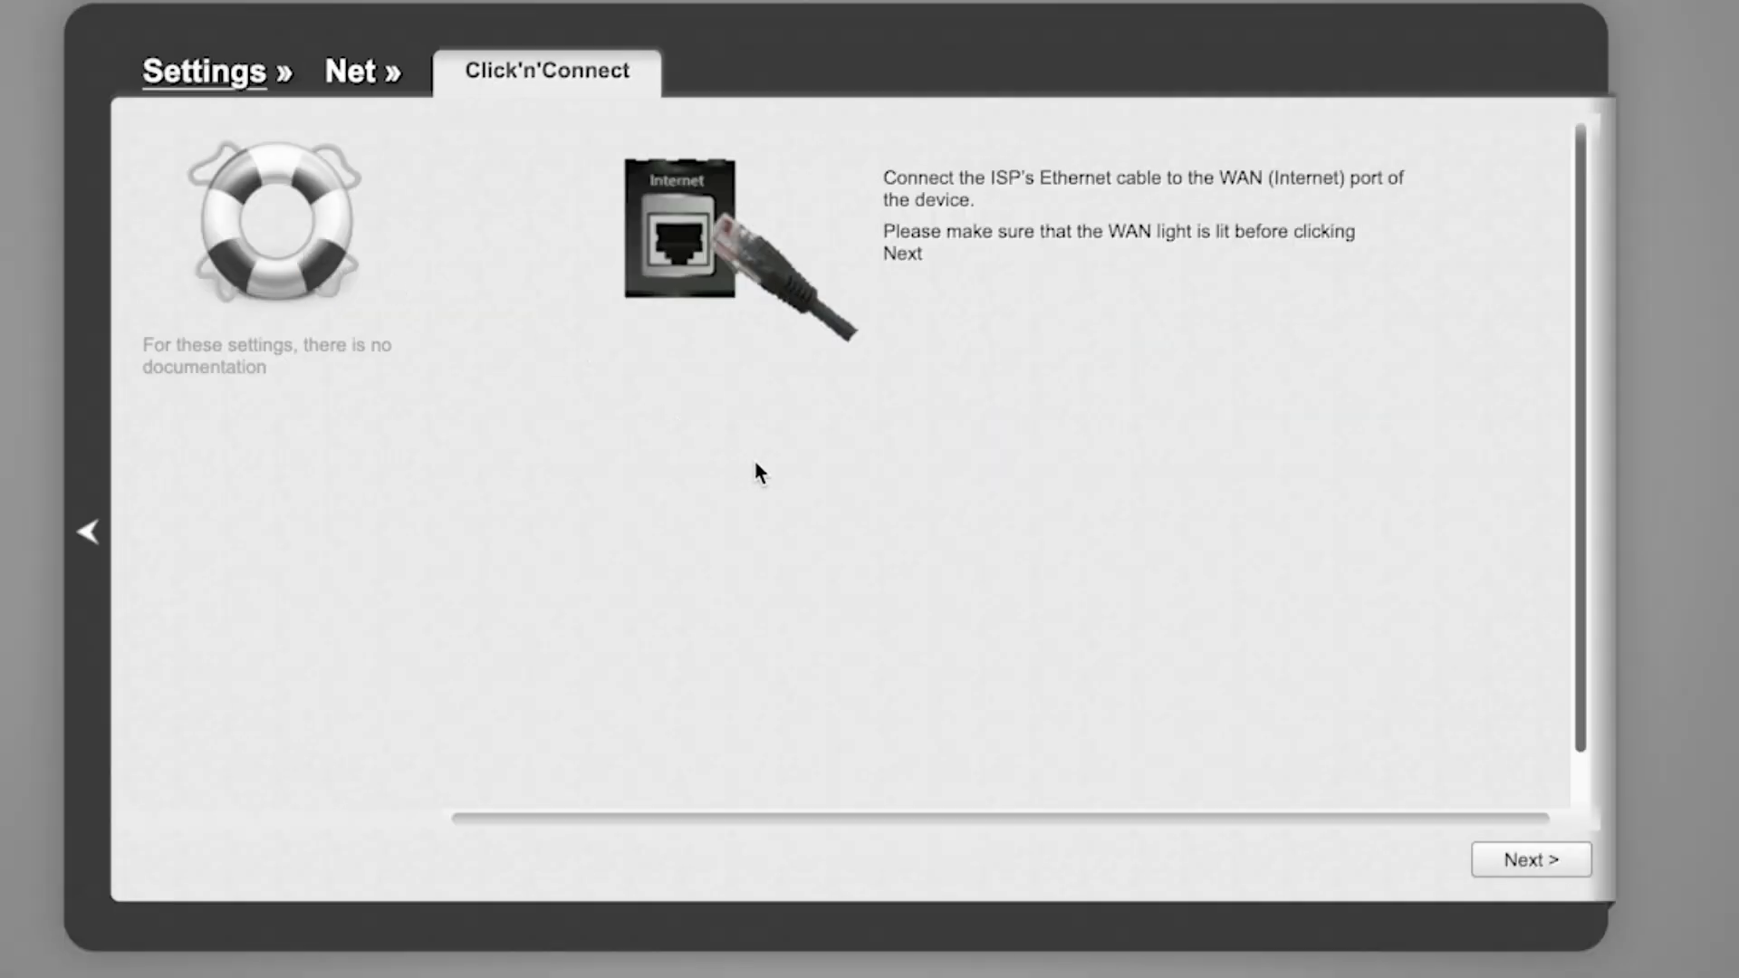
pyautogui.scroll(-2, 1415, 548)
pyautogui.scroll(2, 1415, 548)
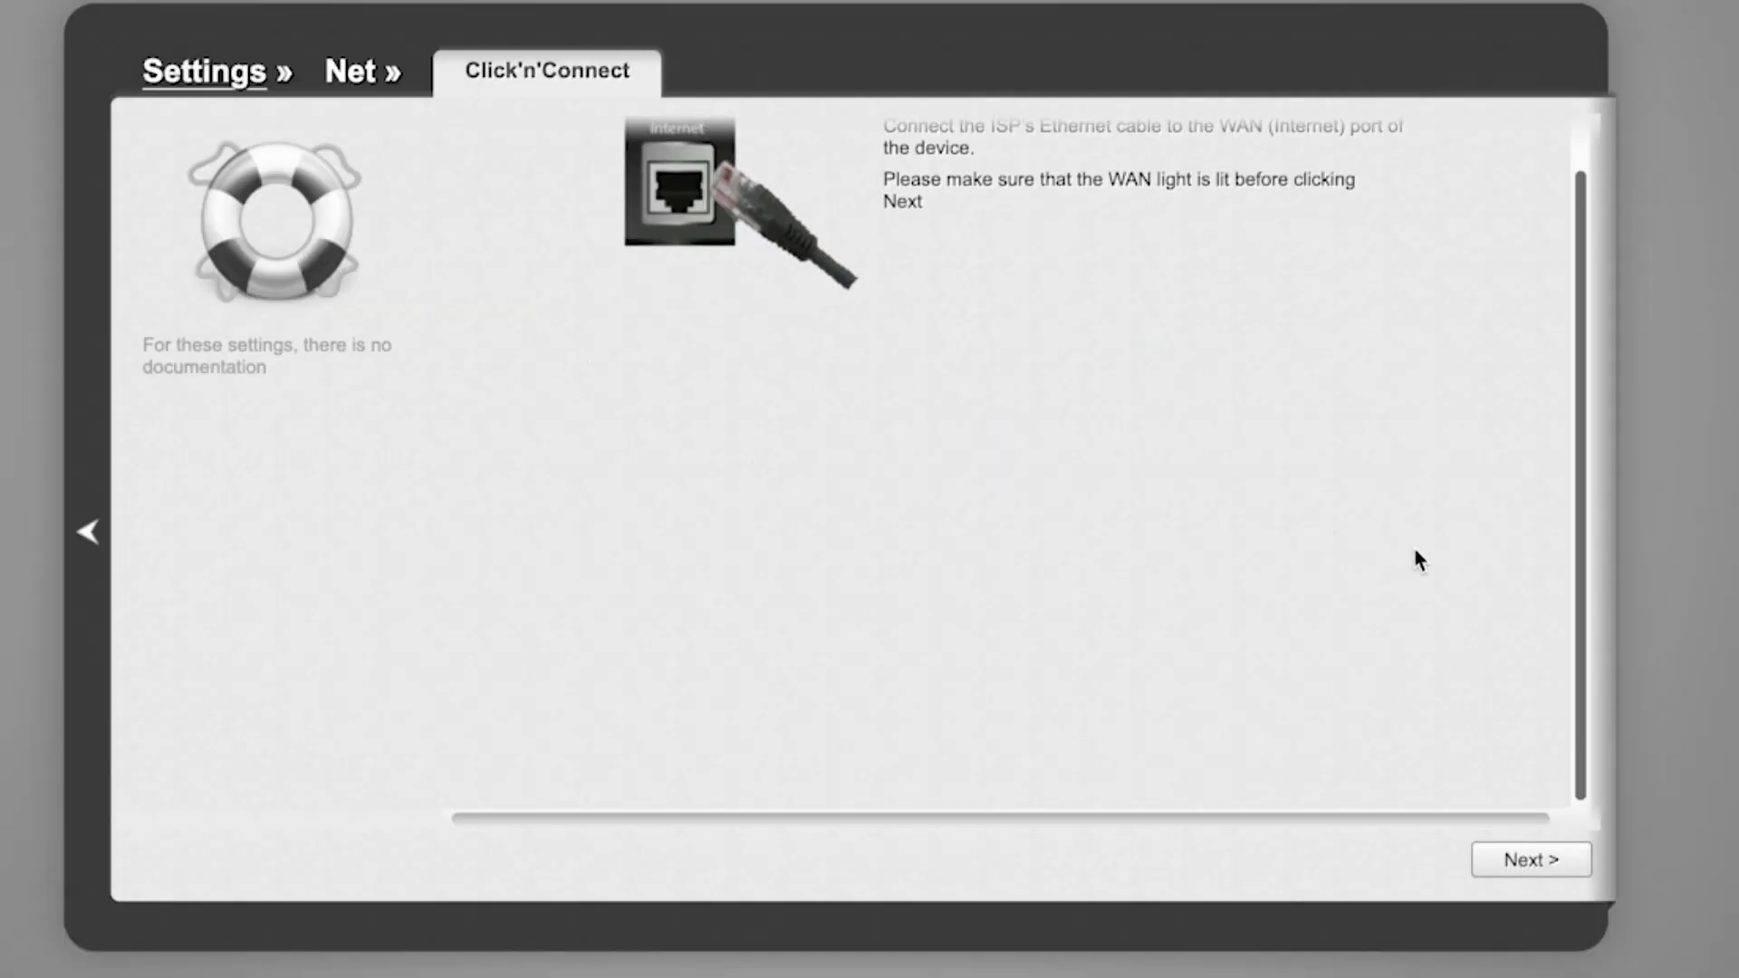
pyautogui.click(1557, 871)
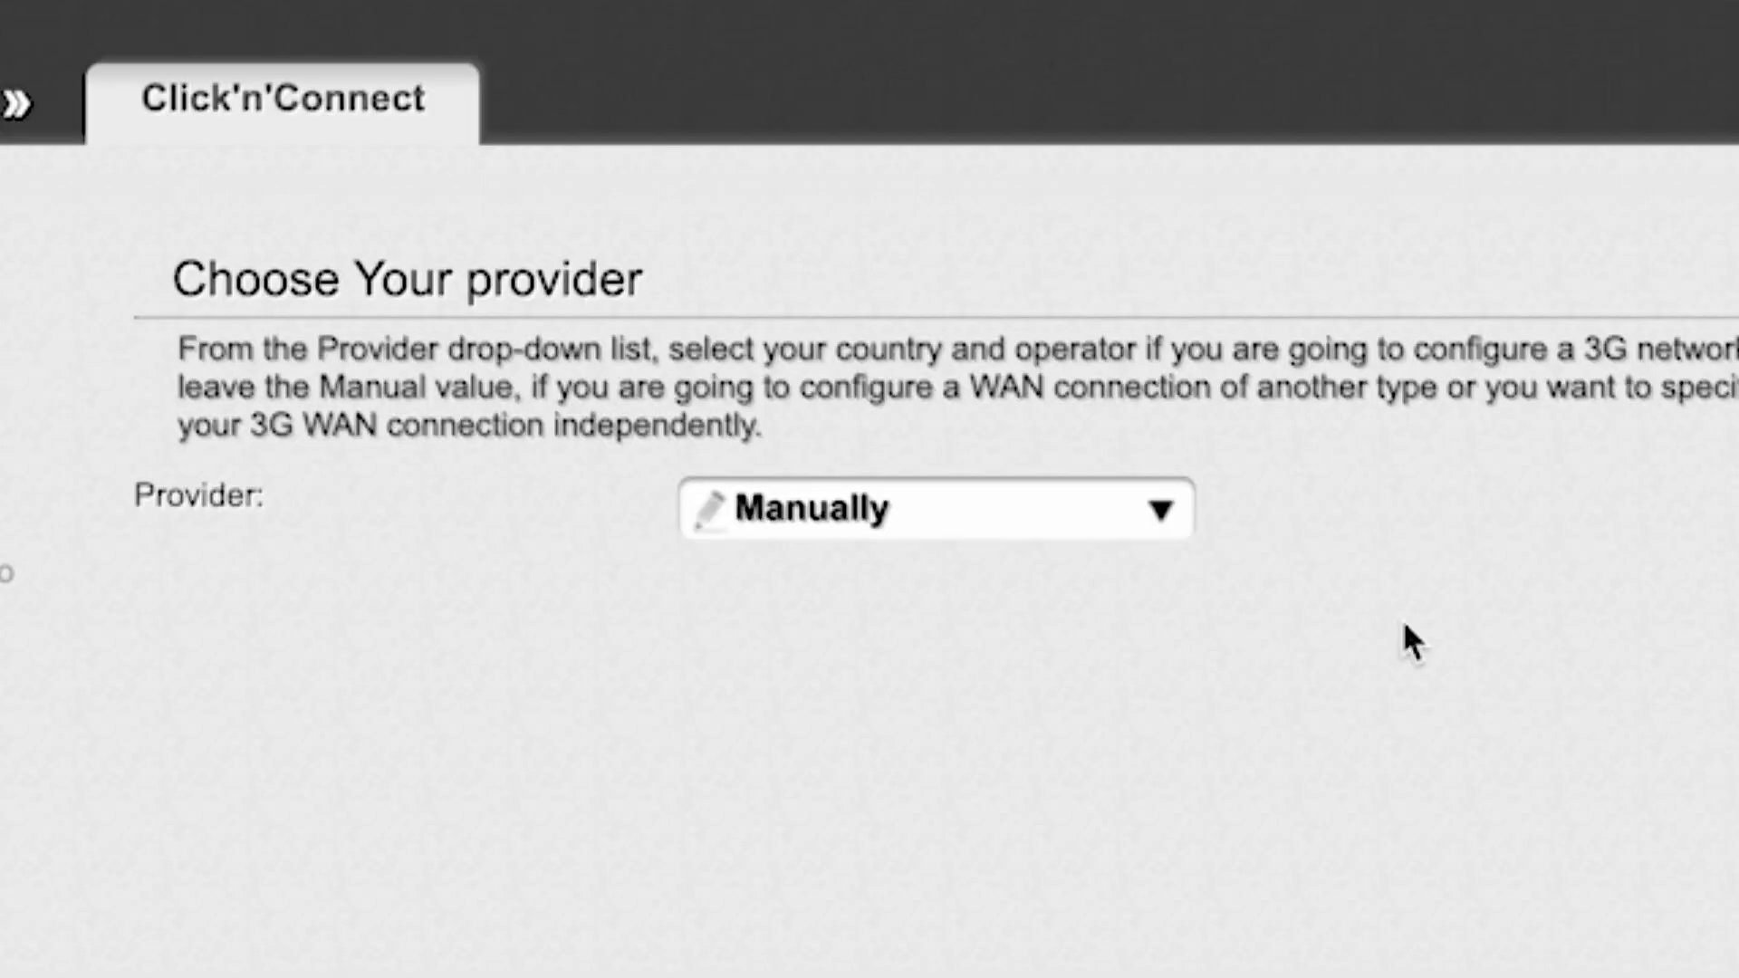
pyautogui.click(1139, 489)
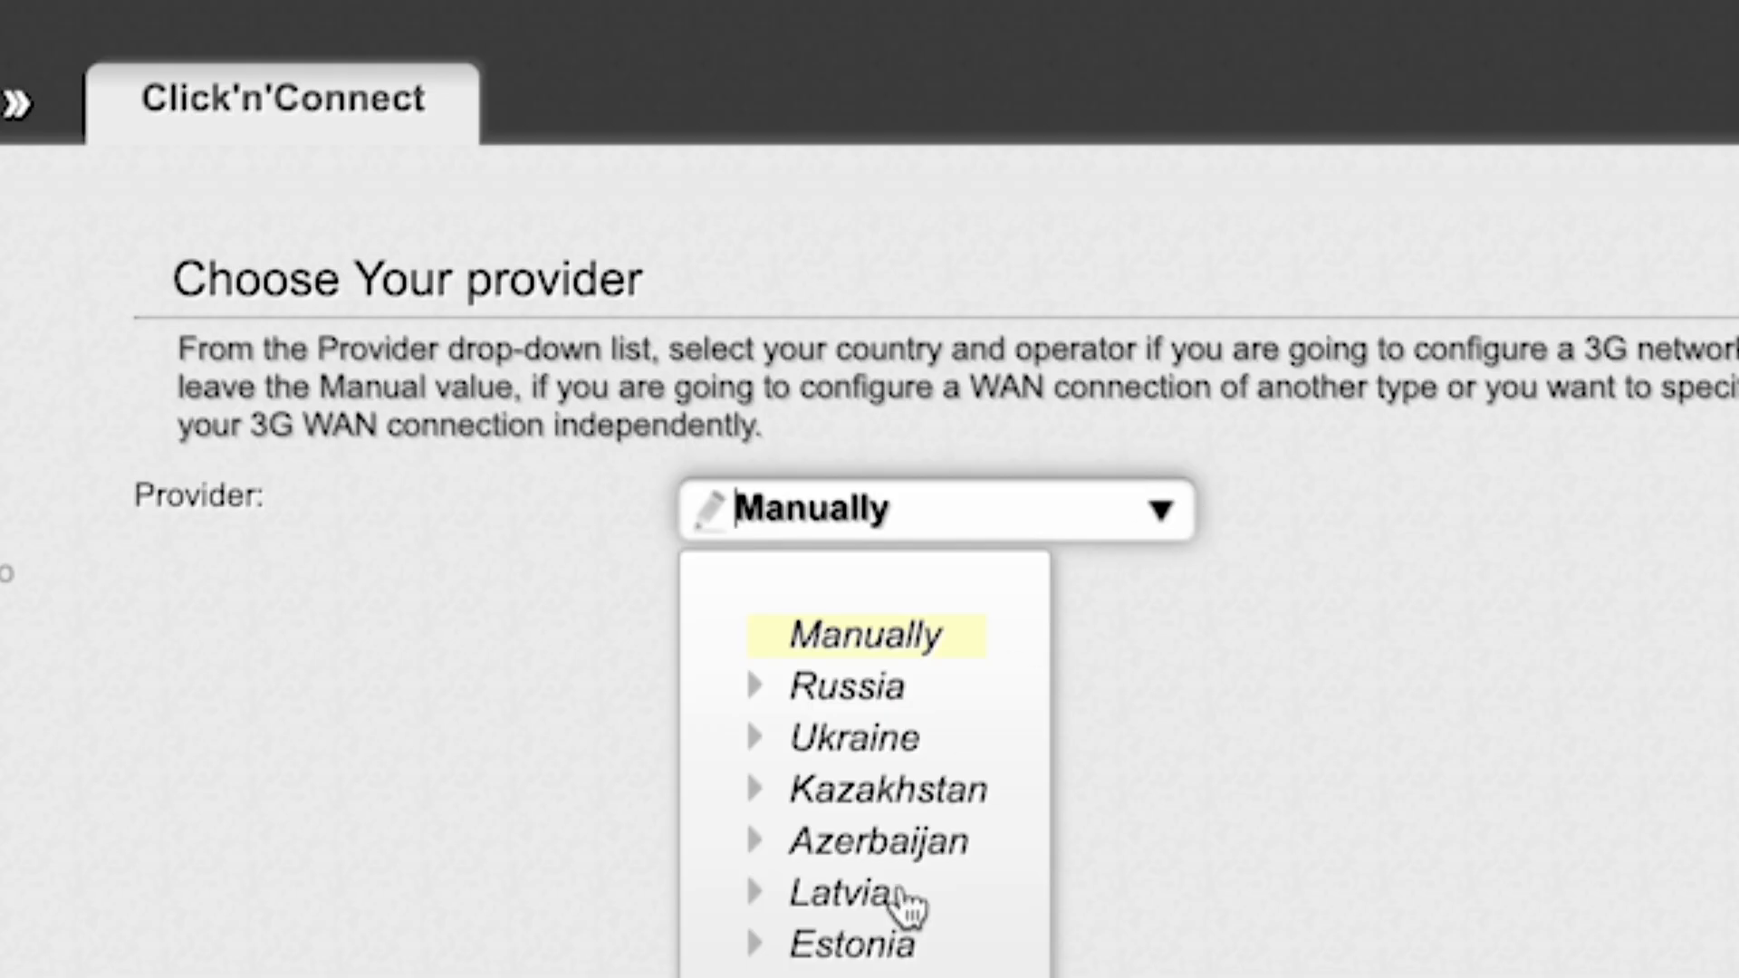
pyautogui.click(1163, 513)
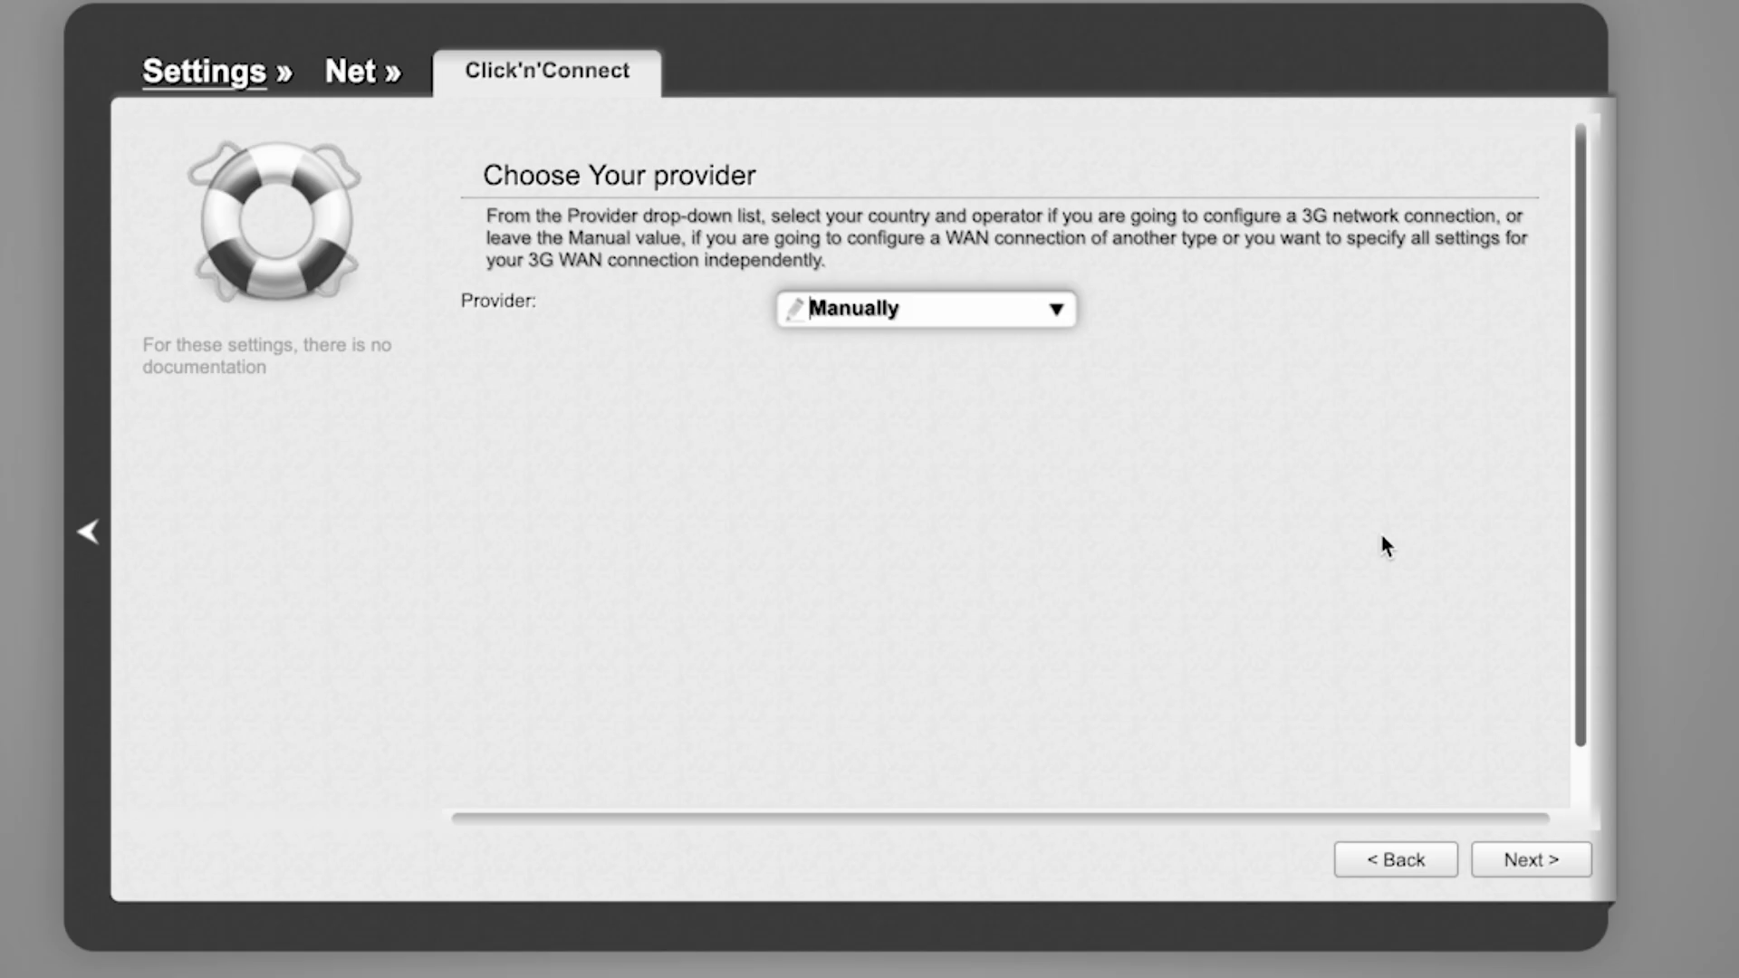
pyautogui.click(1539, 861)
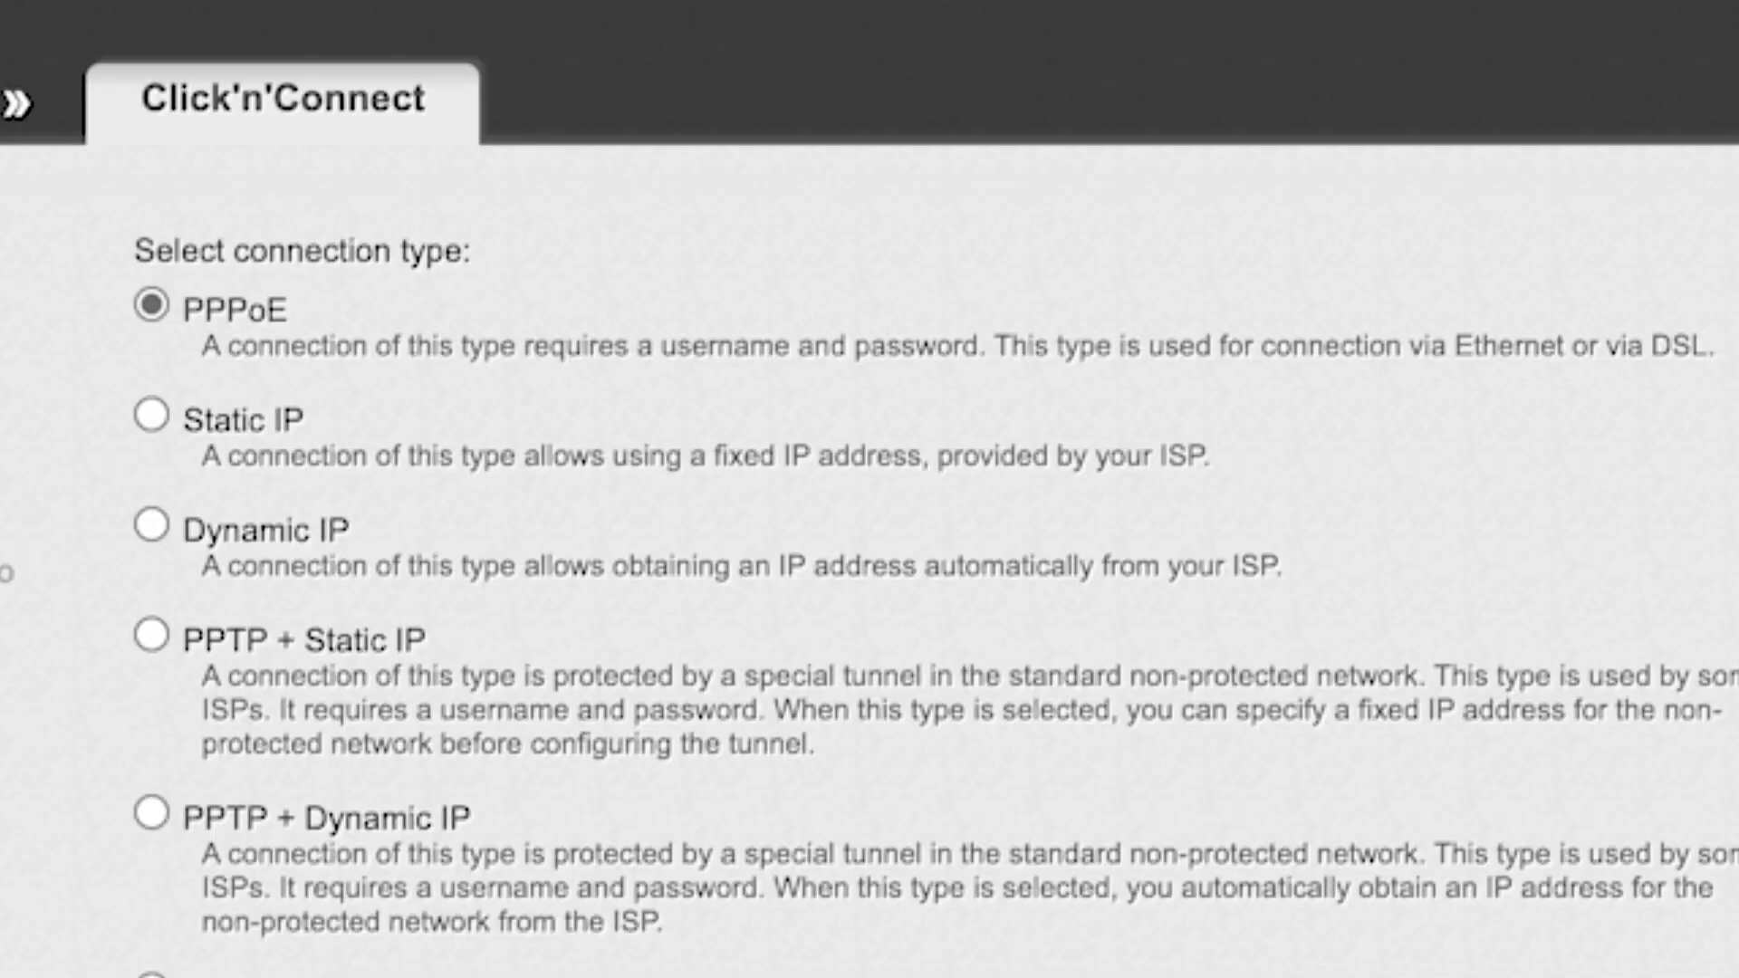
# - Choose Dynamic IP as the connection type and keep the name dynamic_Internet_4
pyautogui.scroll(-5, 936, 579)
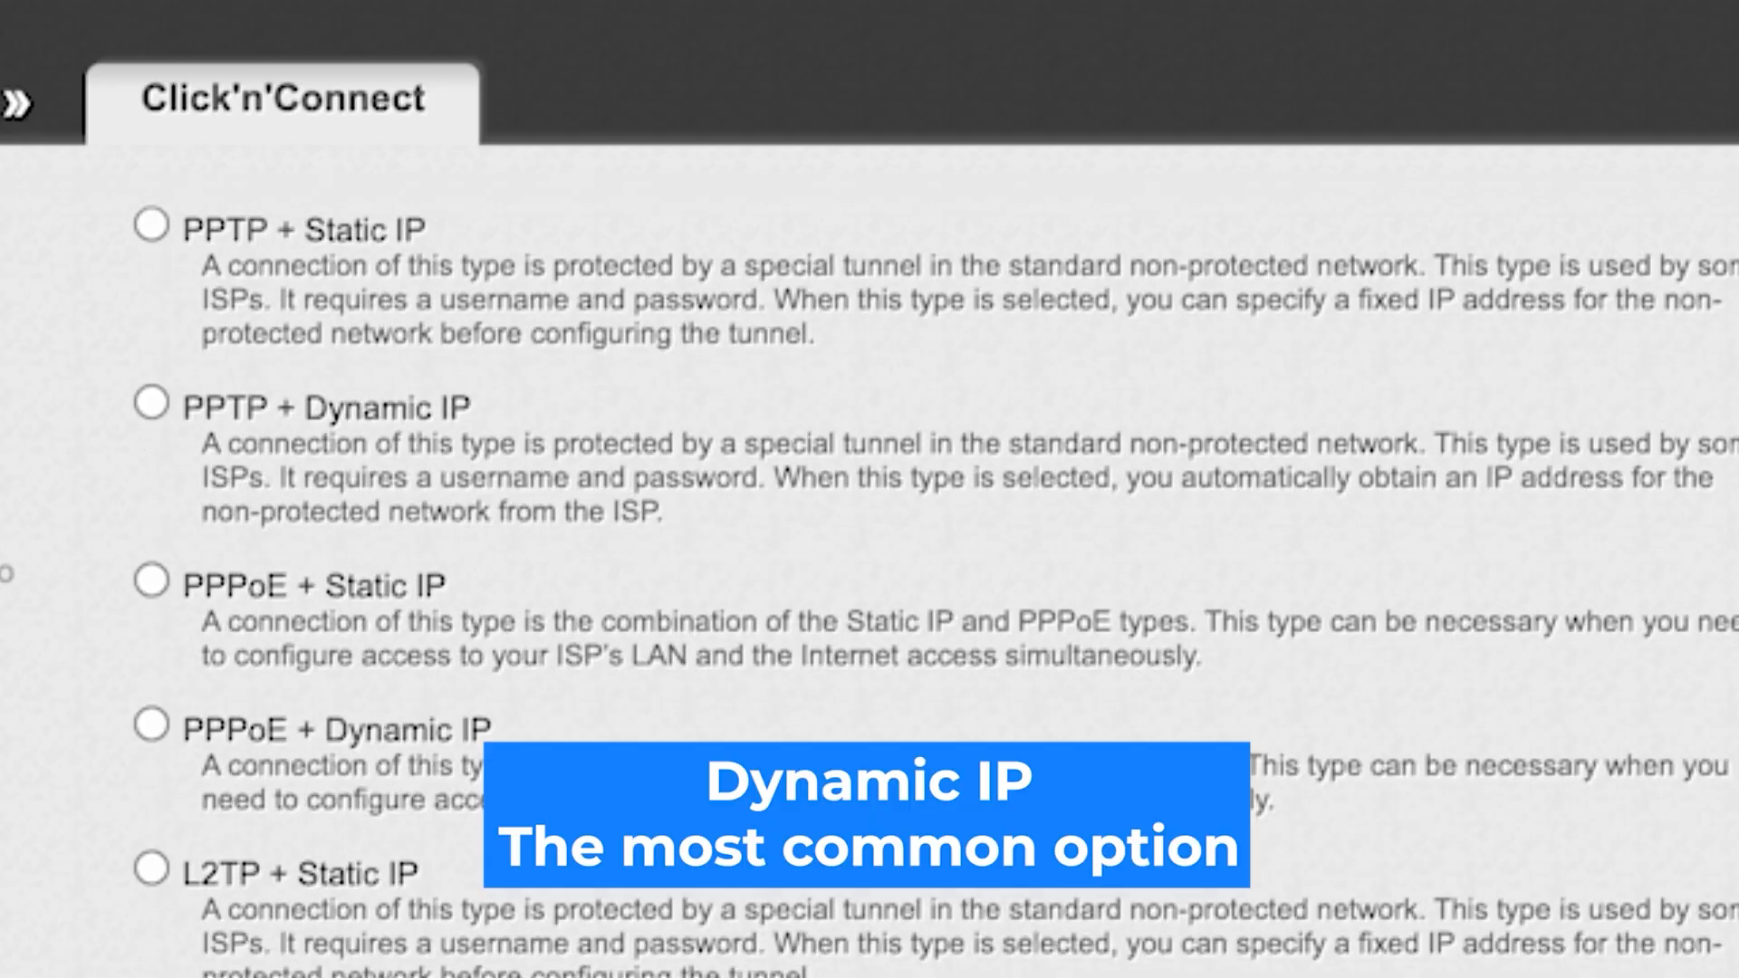
pyautogui.scroll(-4, 936, 579)
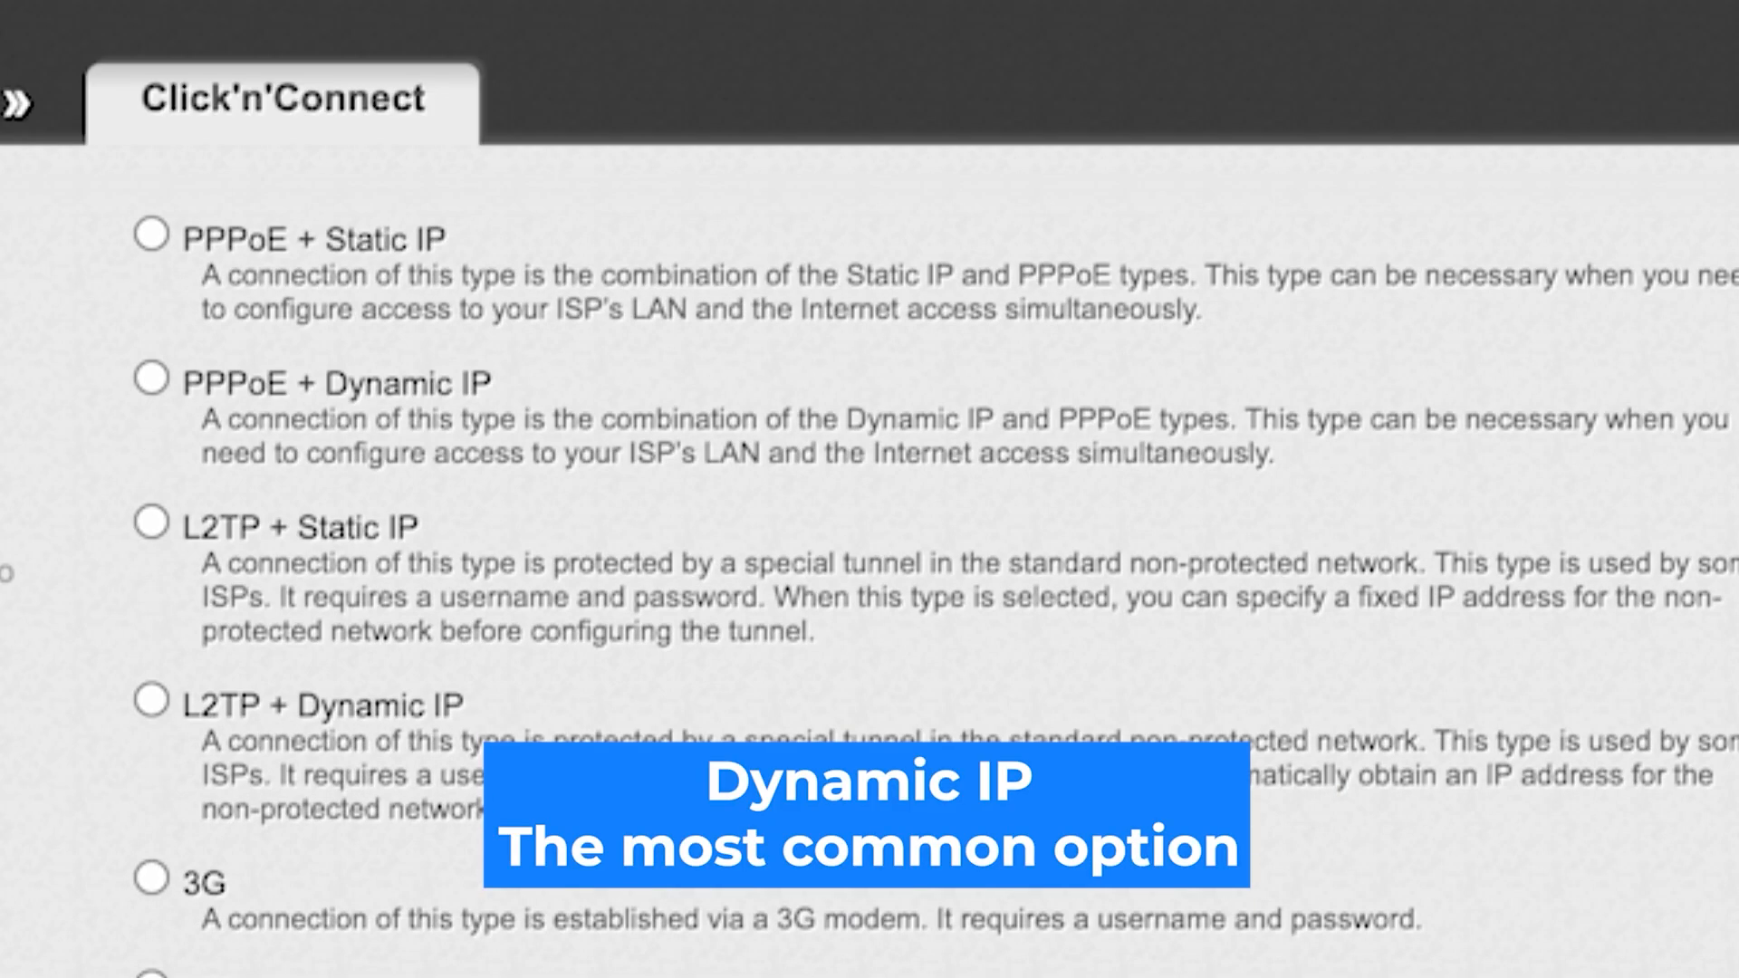
pyautogui.scroll(8, 936, 578)
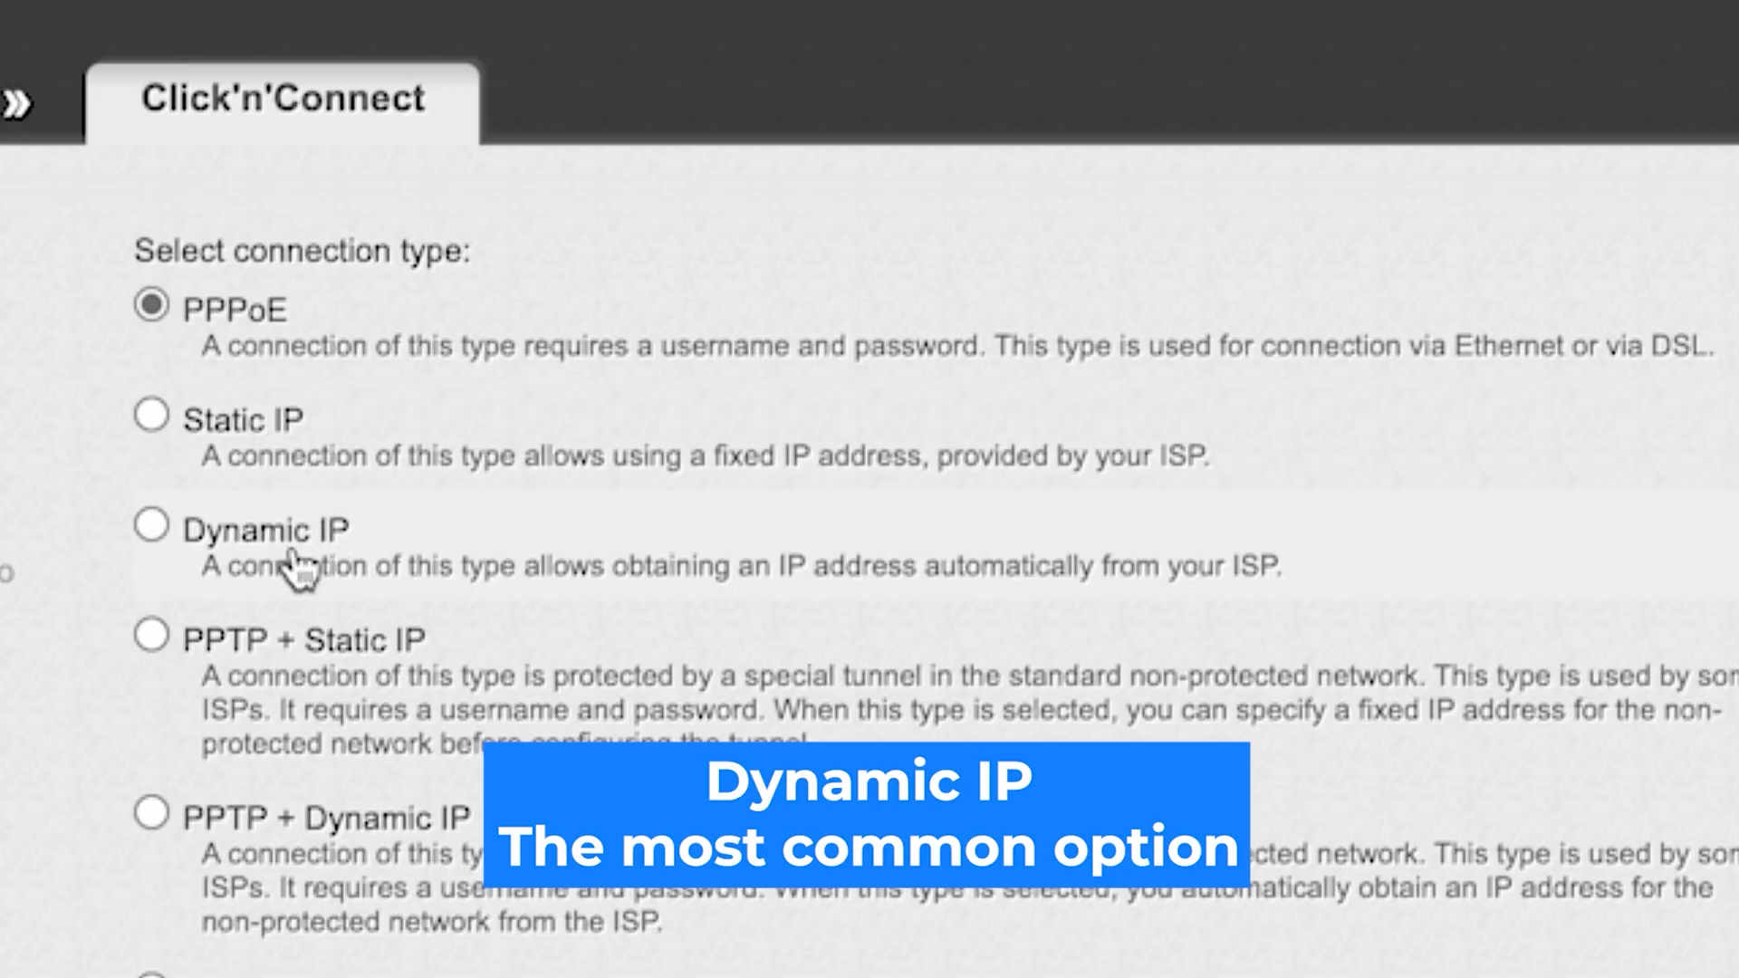
pyautogui.click(151, 525)
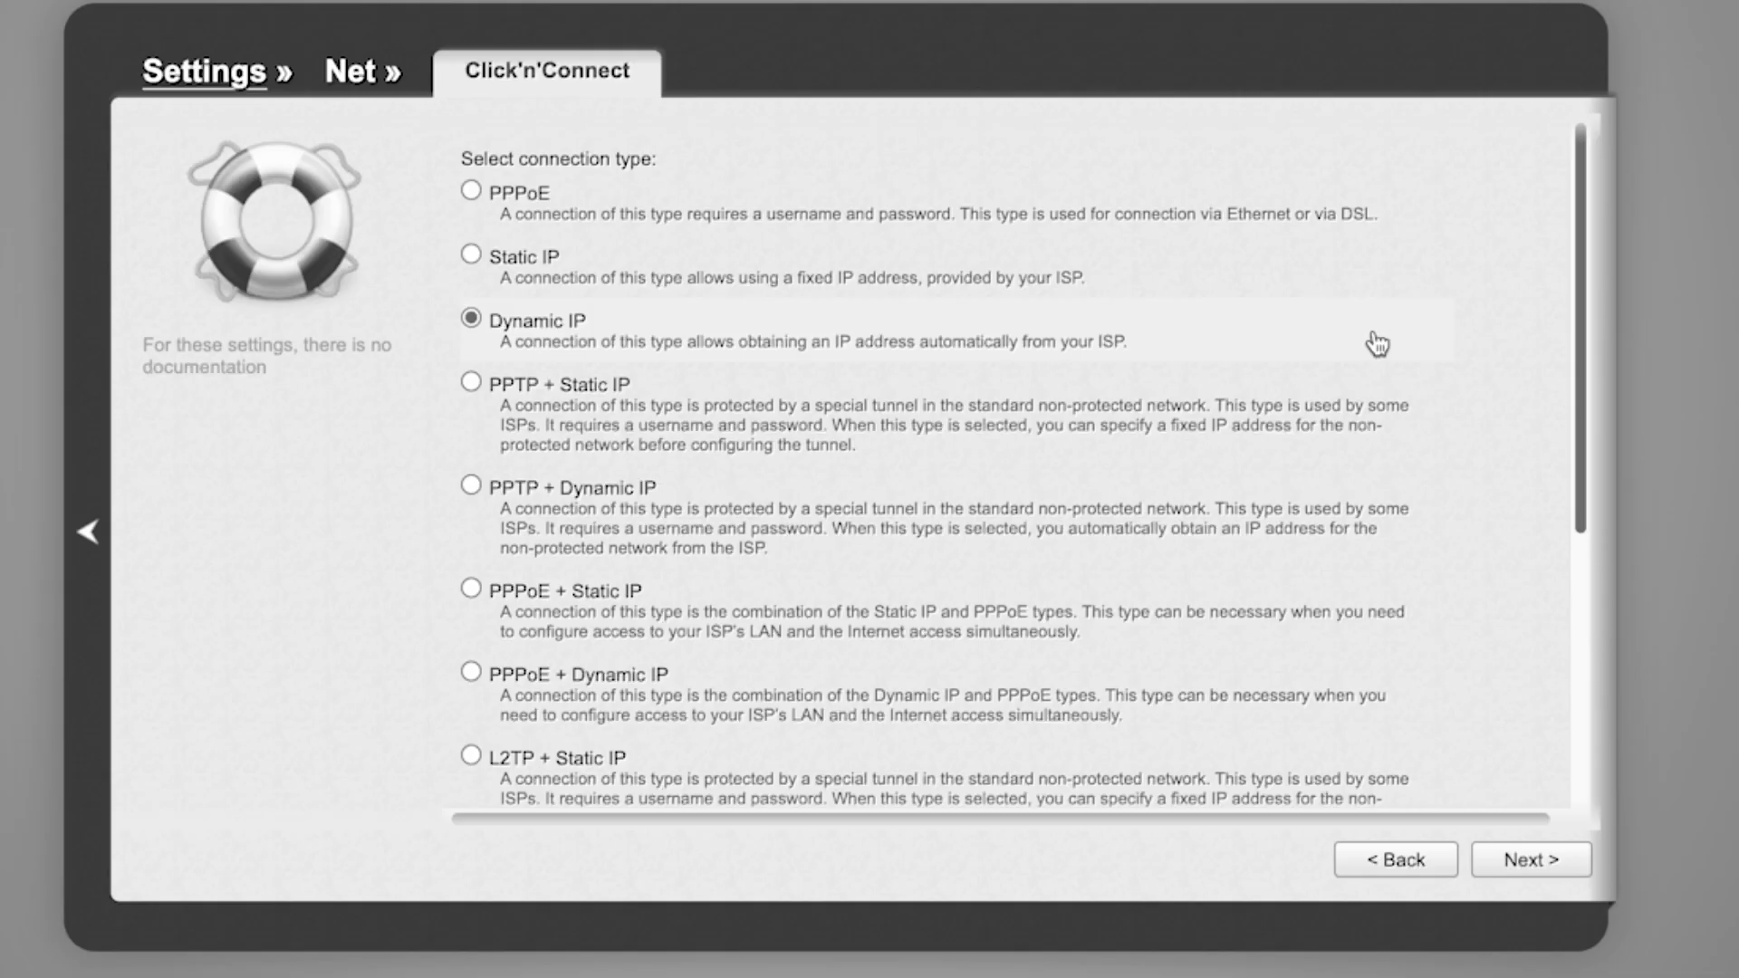
pyautogui.click(1532, 865)
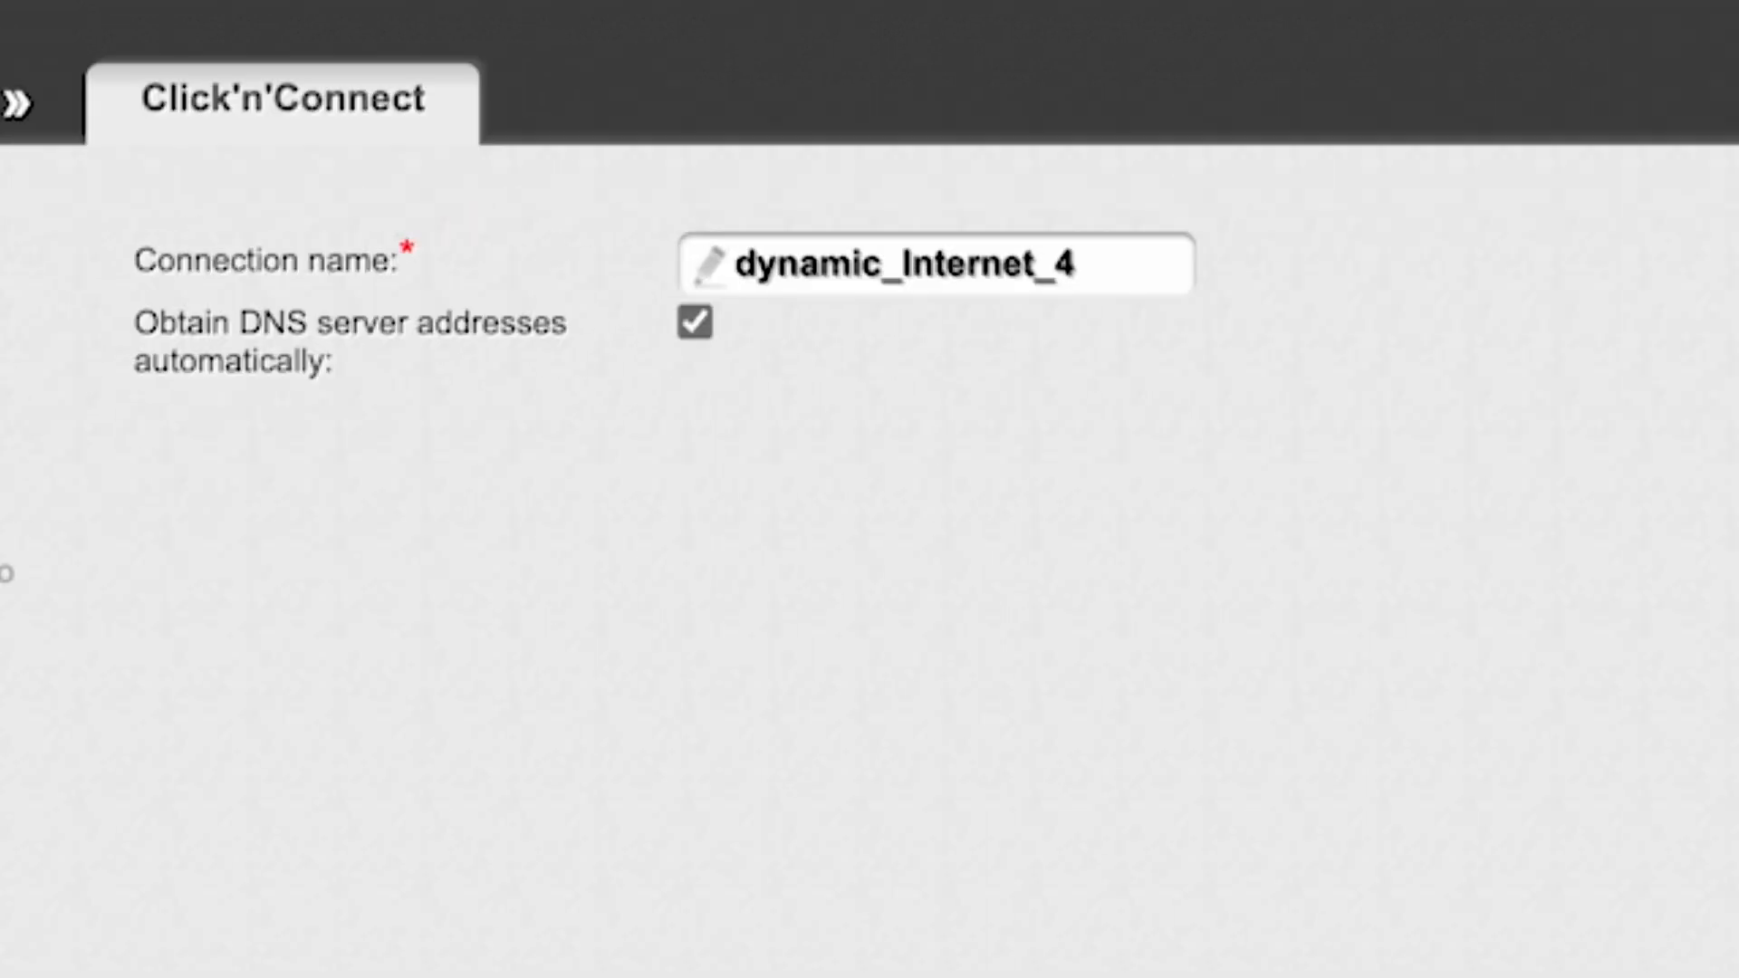
pyautogui.click(1096, 264)
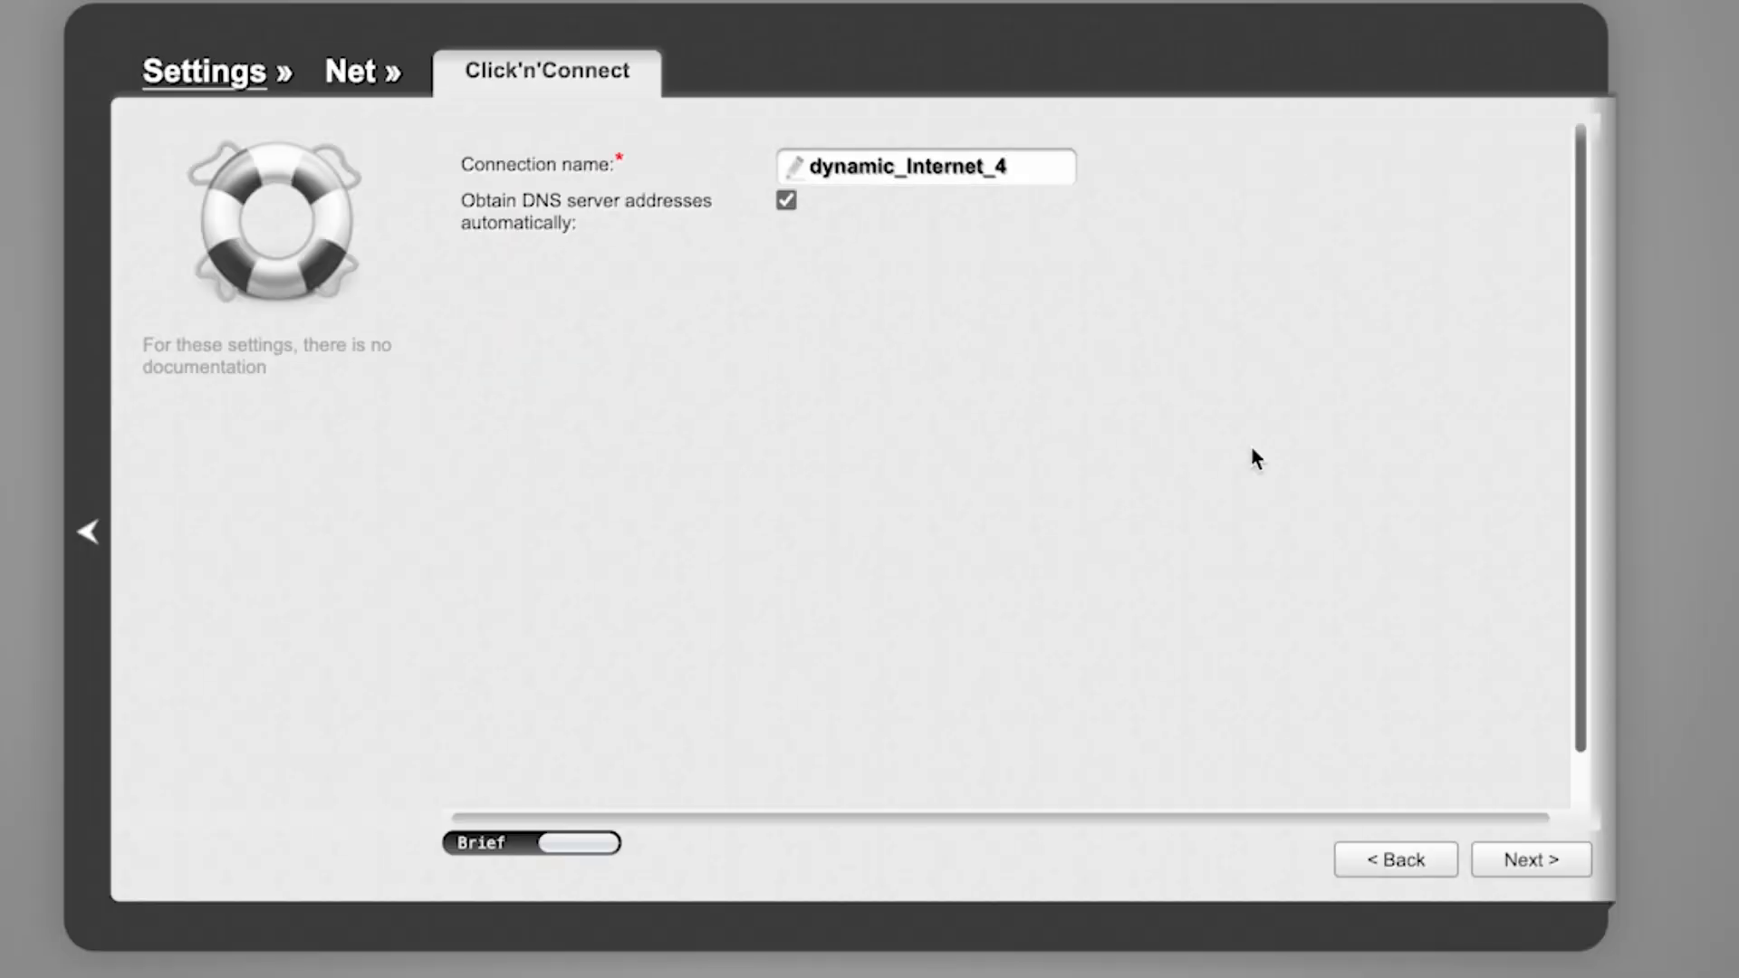
pyautogui.click(1514, 862)
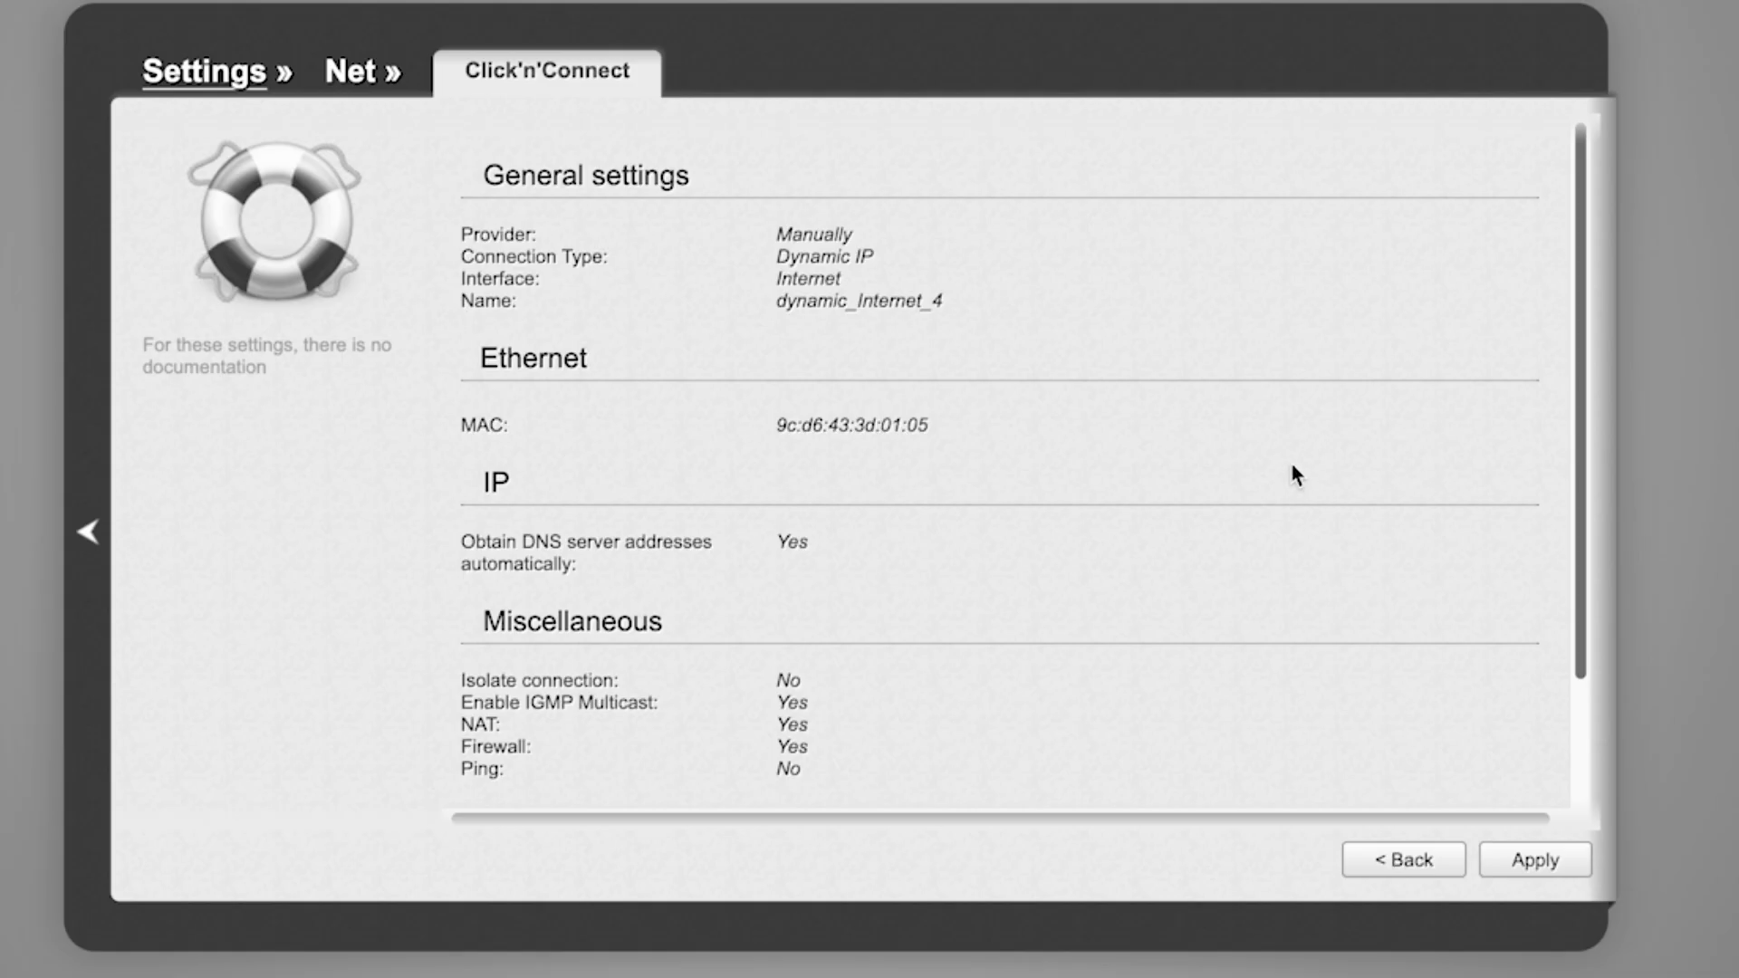
# - Apply the connection, confirm it replaces the existing one, and pass the internet check
pyautogui.scroll(-3, 1293, 467)
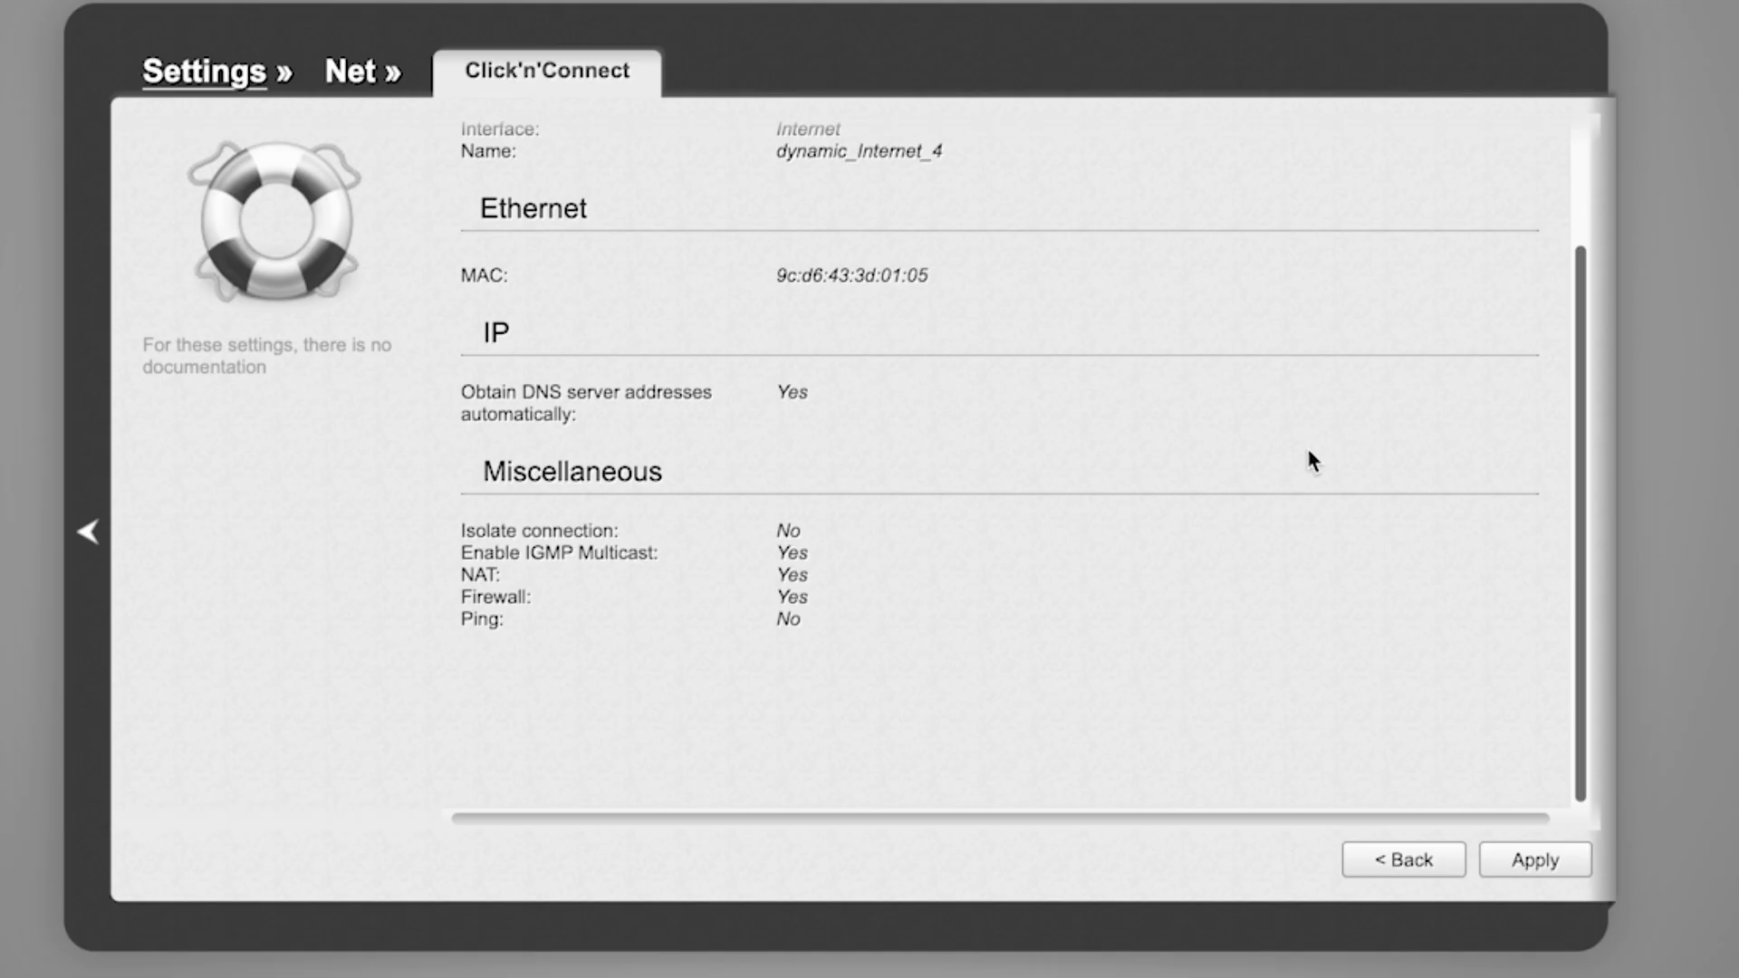
pyautogui.scroll(3, 1311, 461)
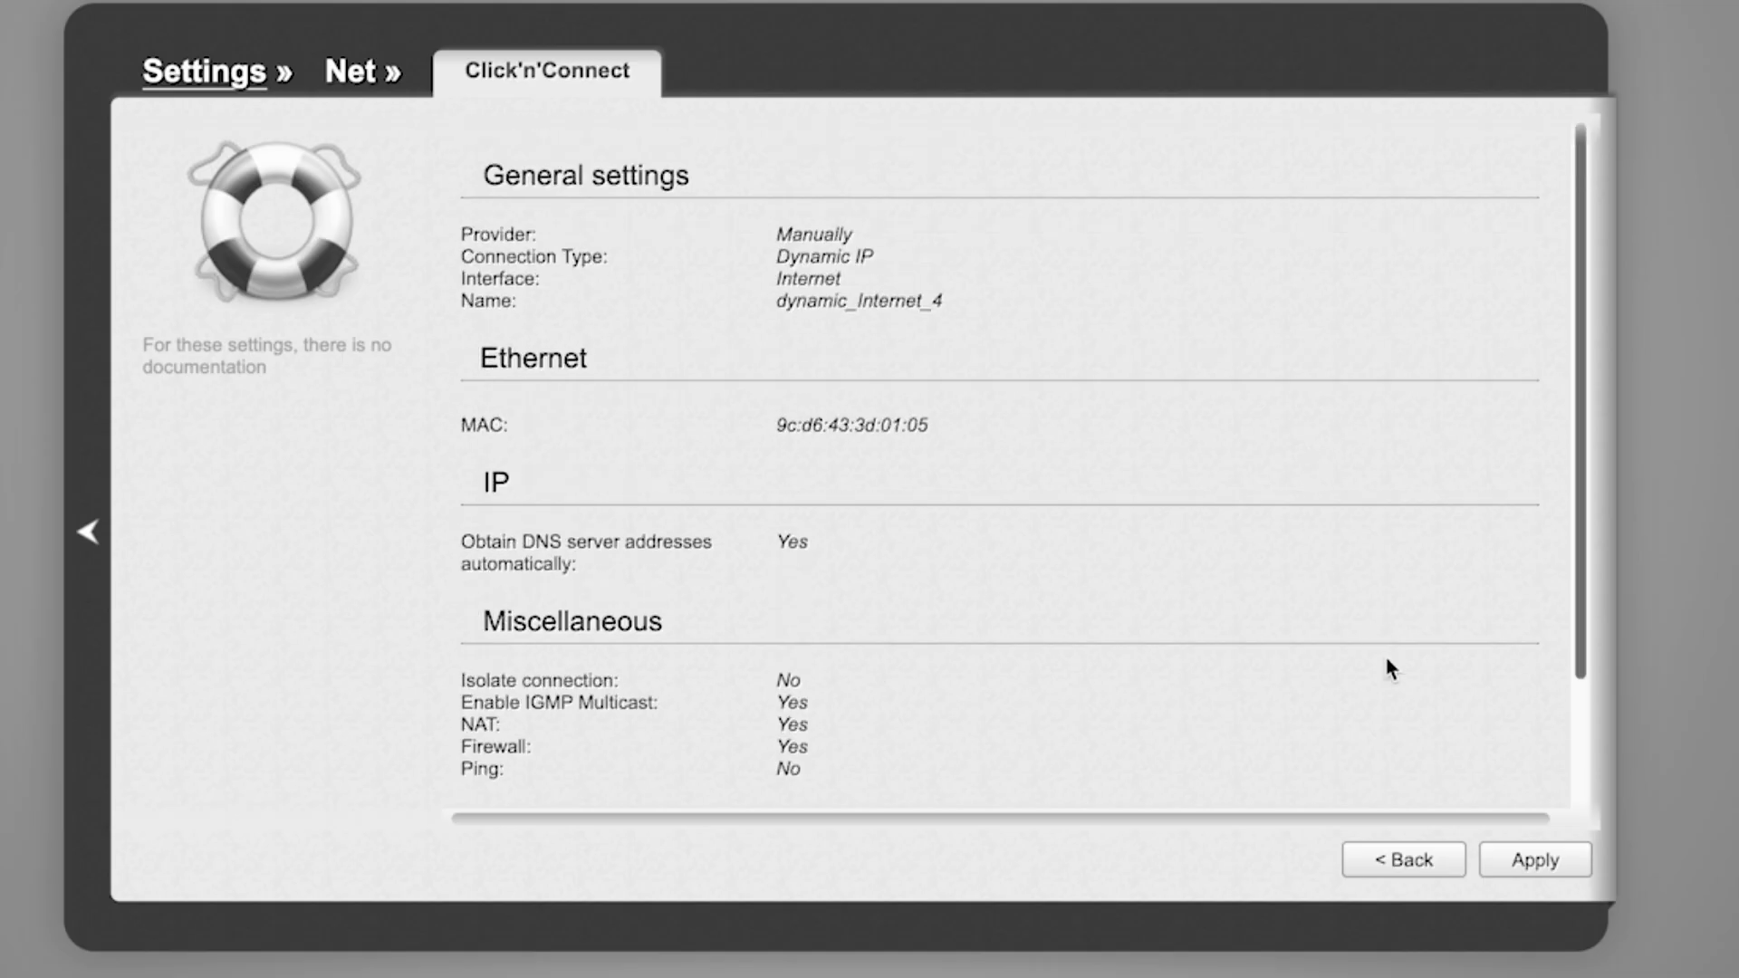
pyautogui.click(1527, 874)
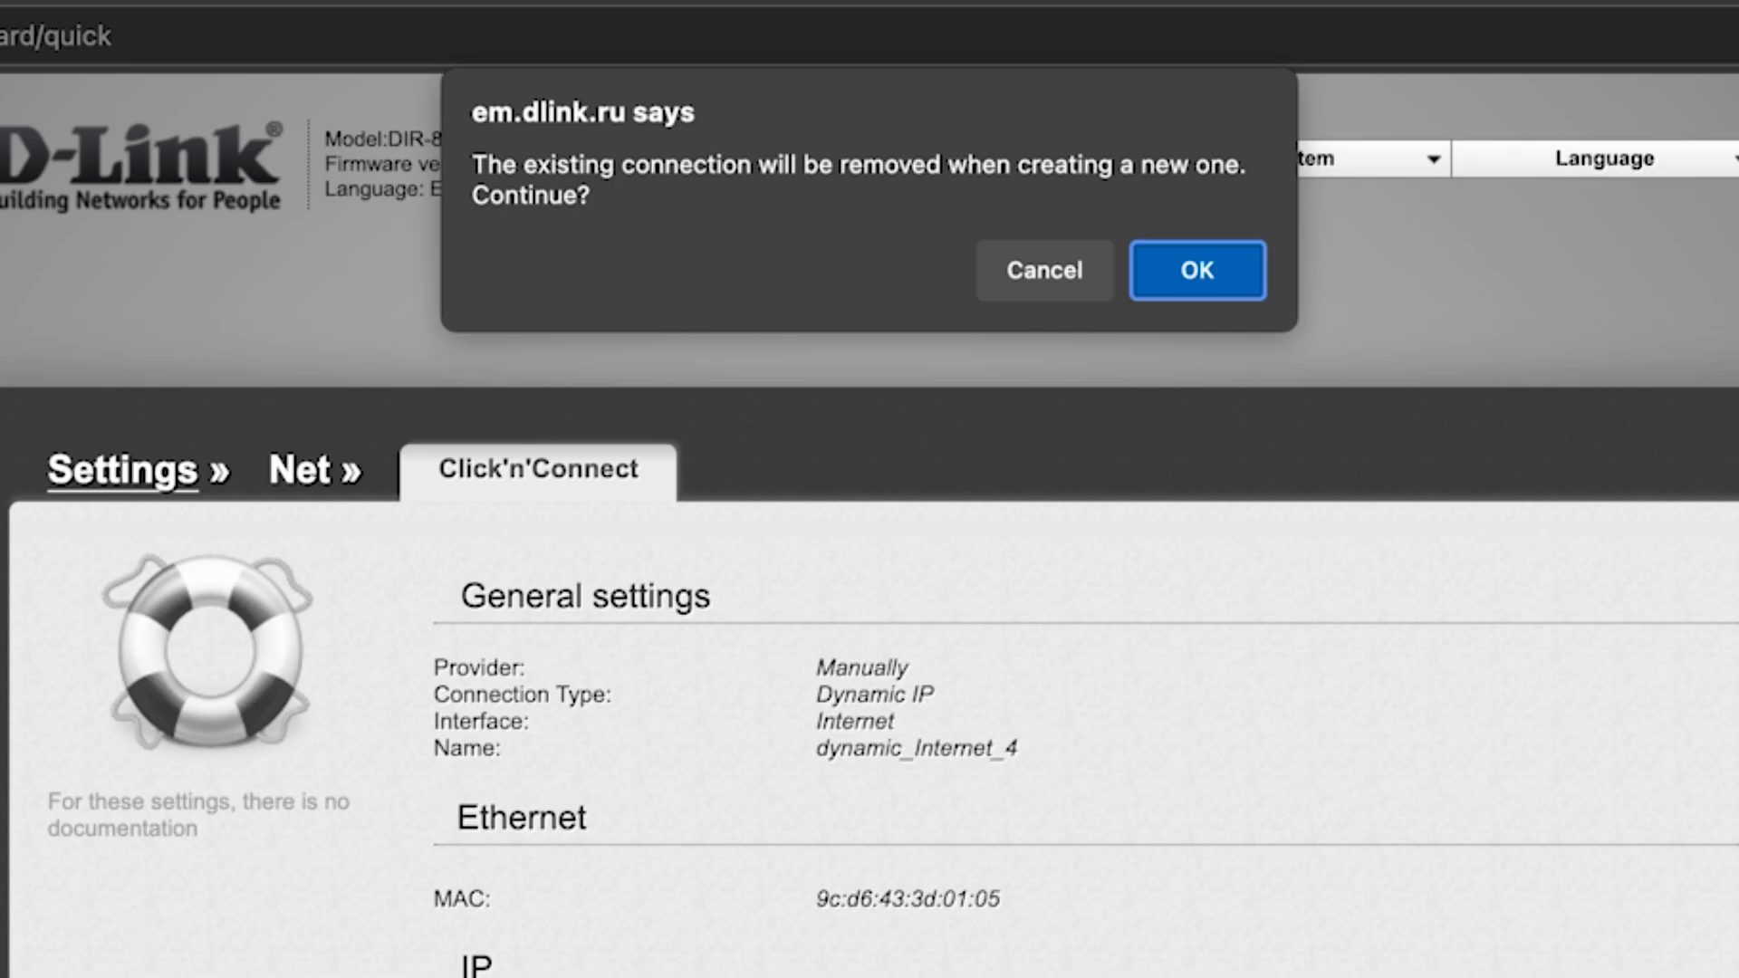
pyautogui.click(1213, 277)
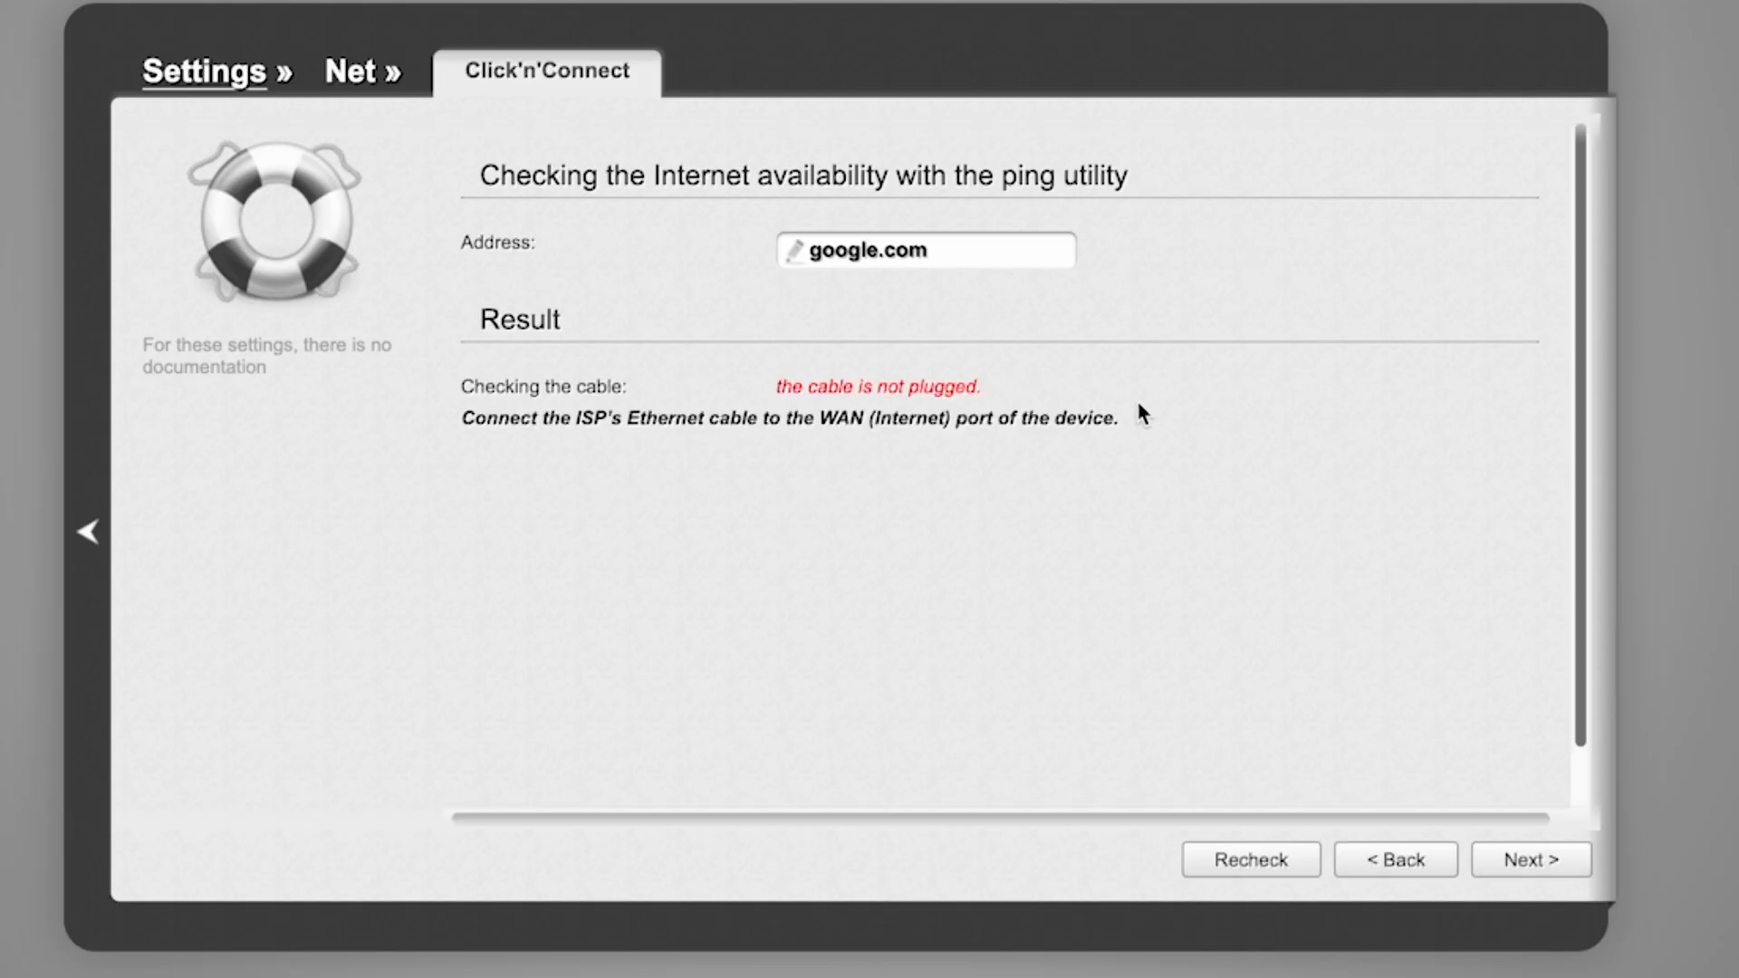
pyautogui.click(1537, 868)
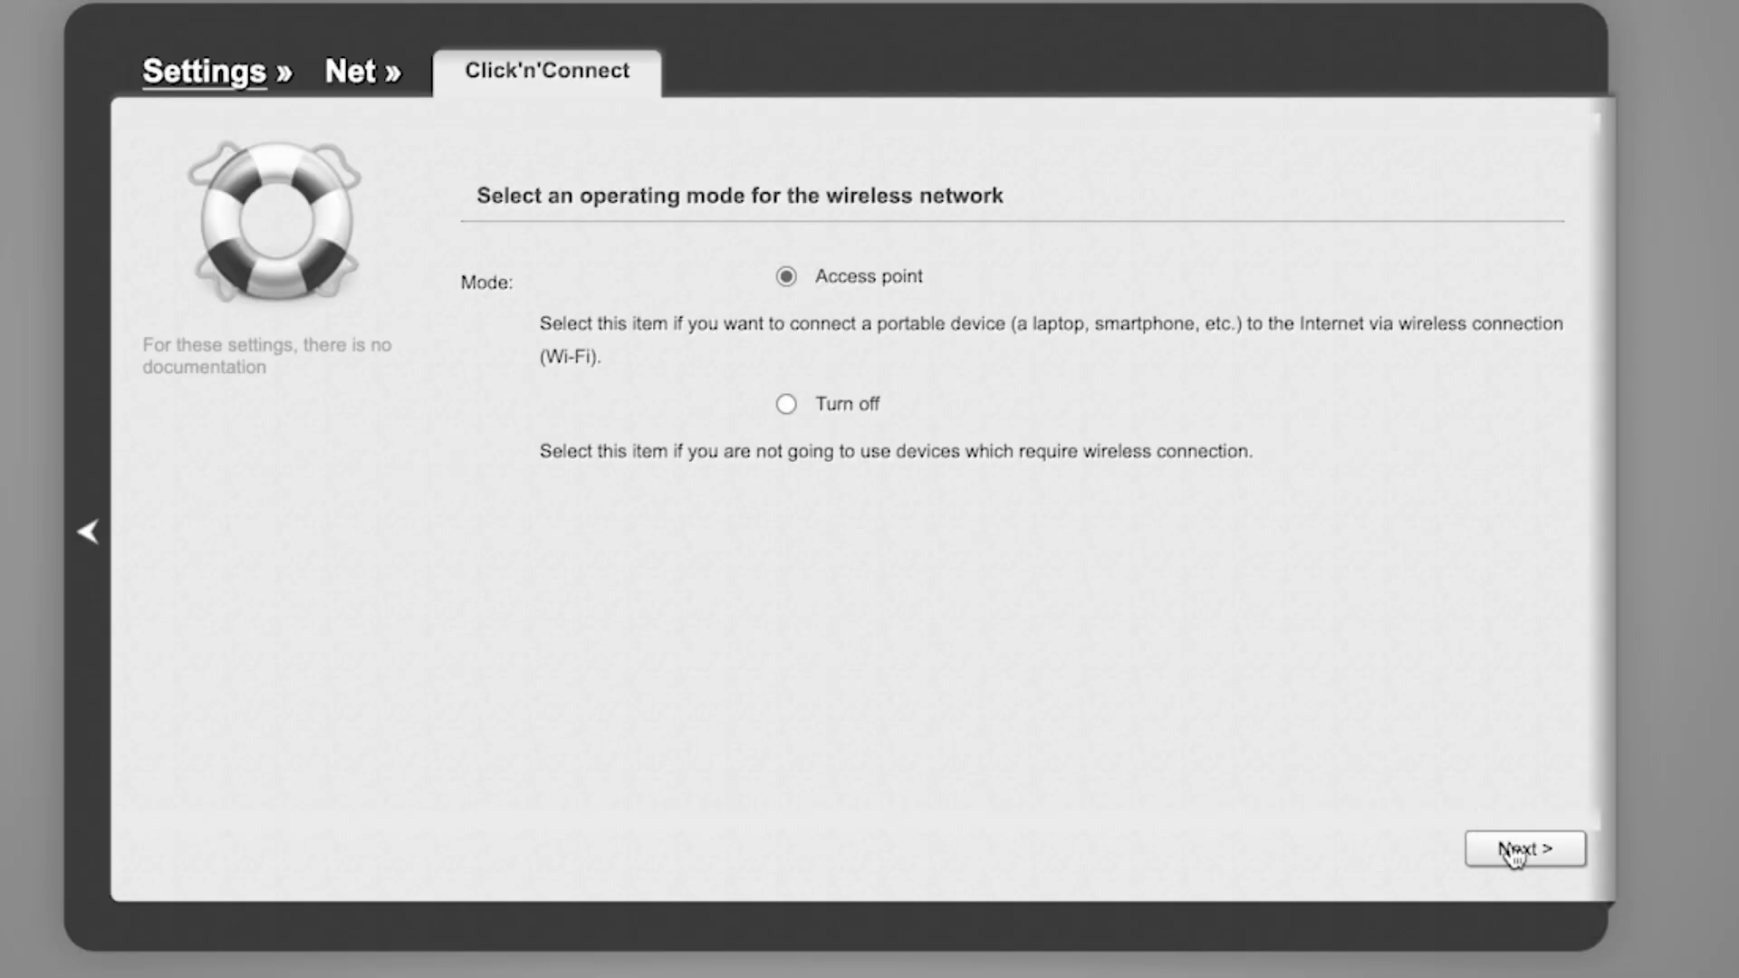
# - Keep Access point mode and make the 2.4 GHz DIR-EMUL network Protected with a network key
pyautogui.click(1513, 850)
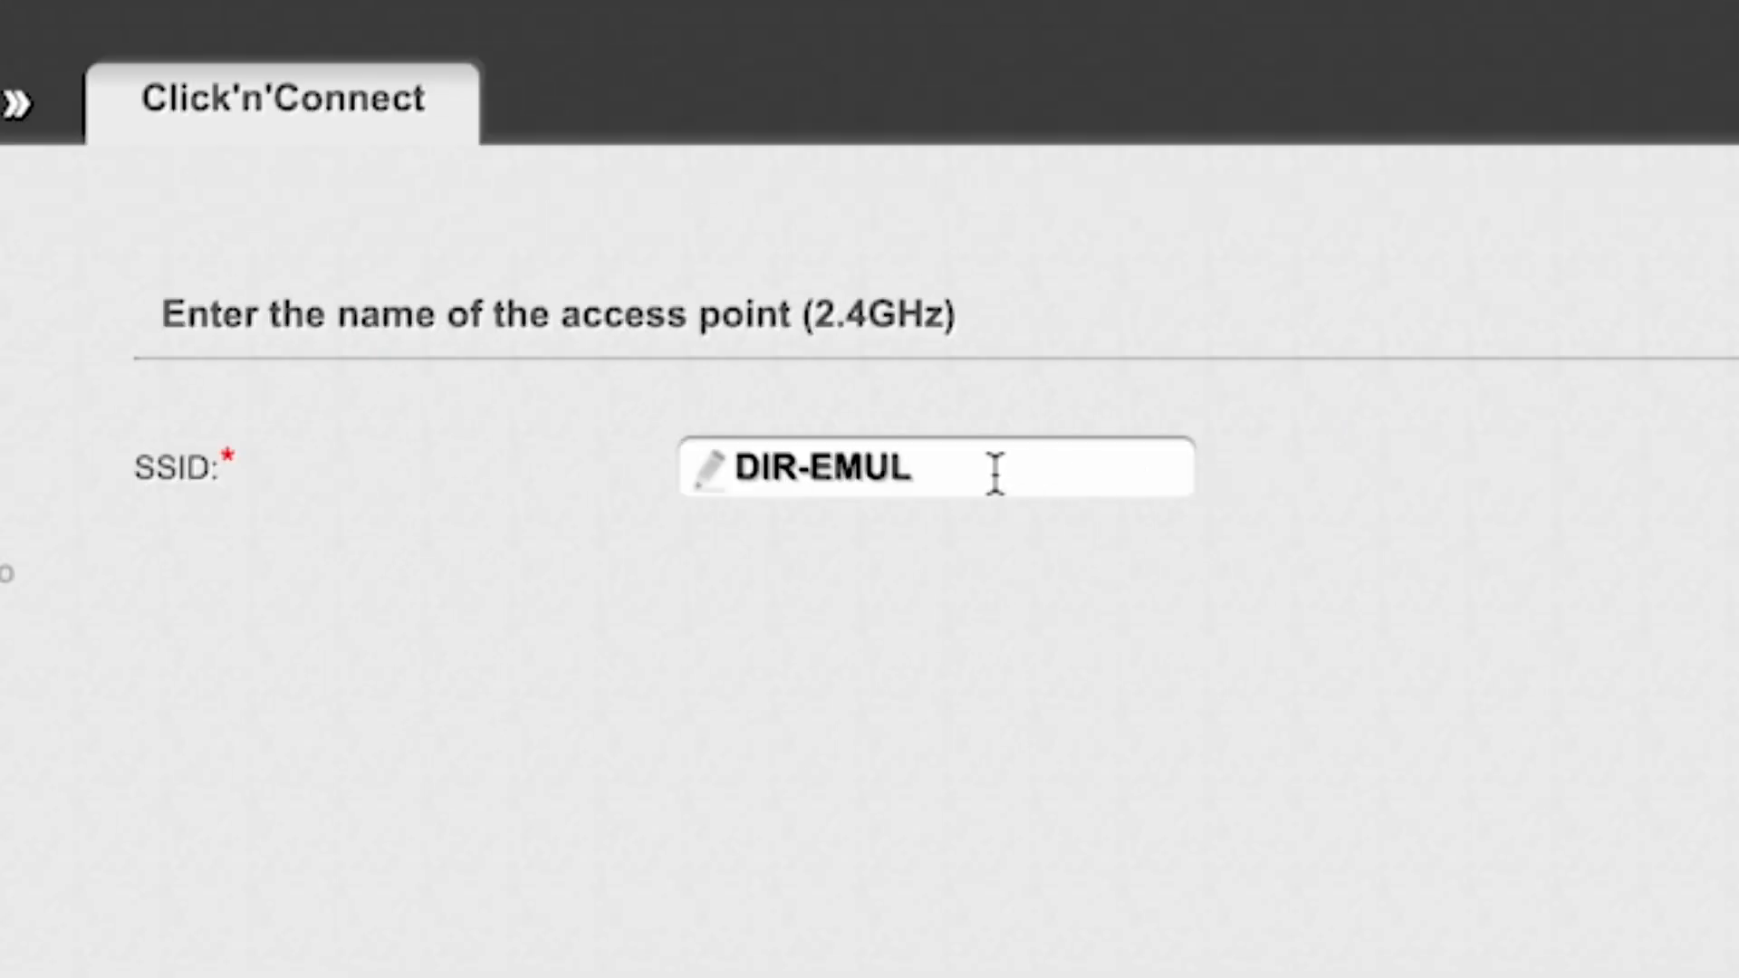
pyautogui.click(961, 286)
pyautogui.moveTo(705, 470); pyautogui.dragTo(962, 457)
pyautogui.click(1460, 469)
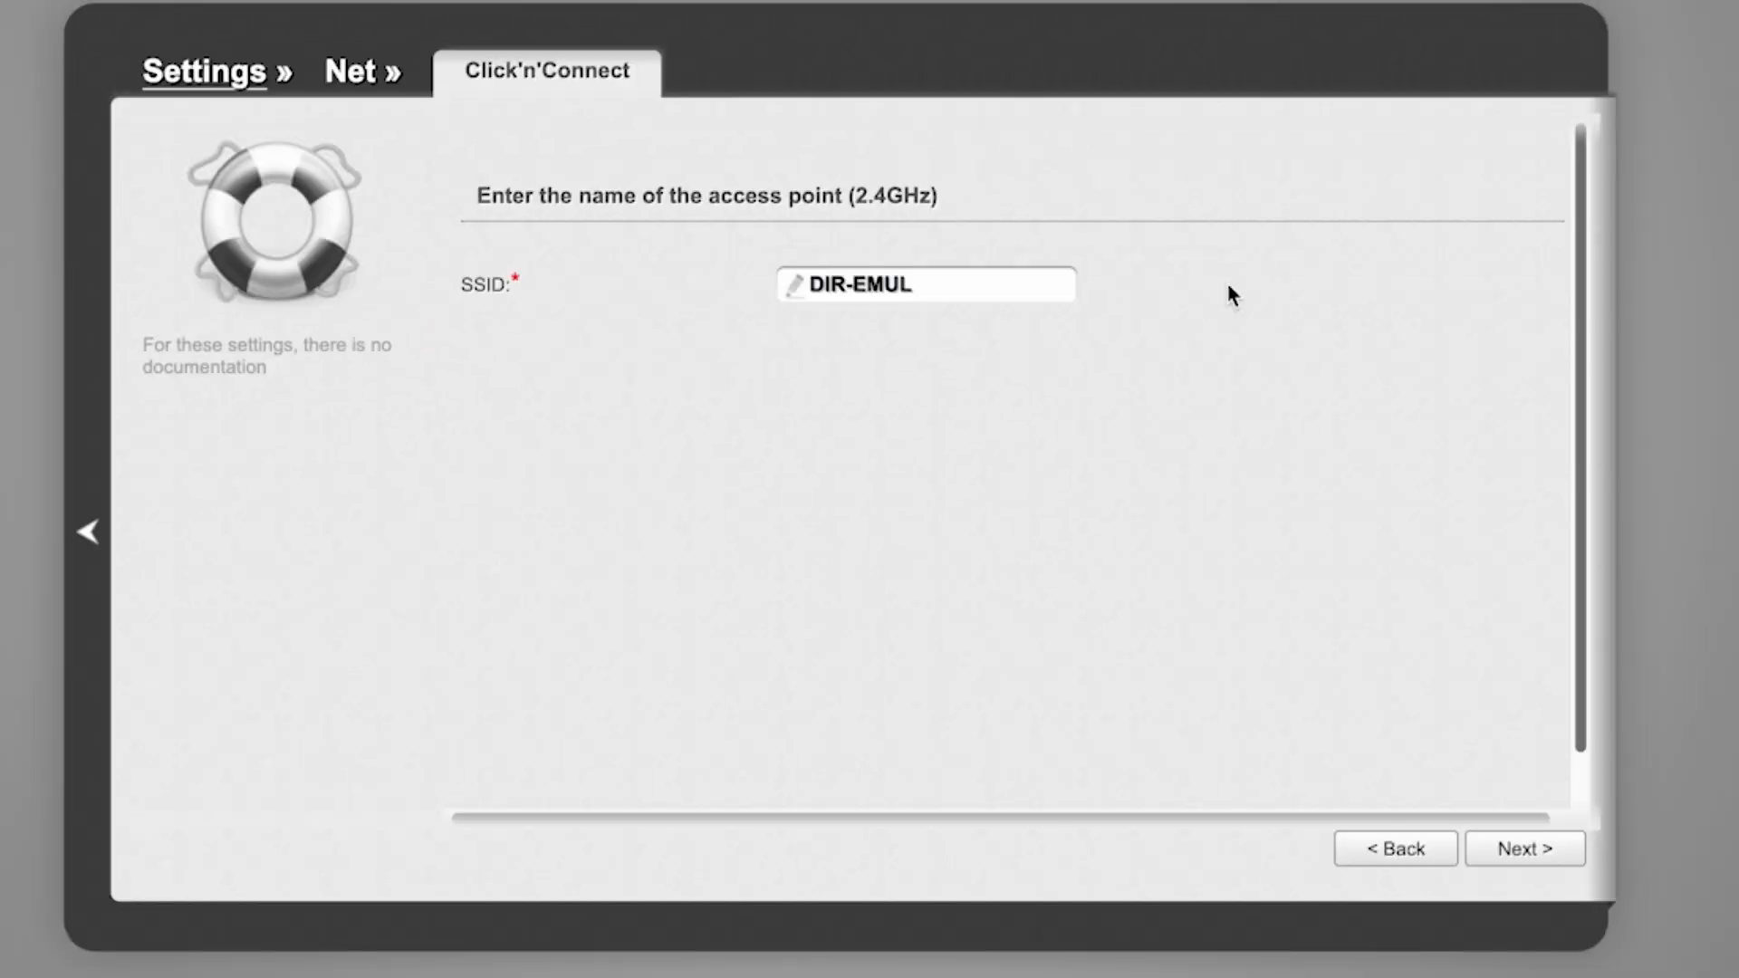
pyautogui.click(1531, 850)
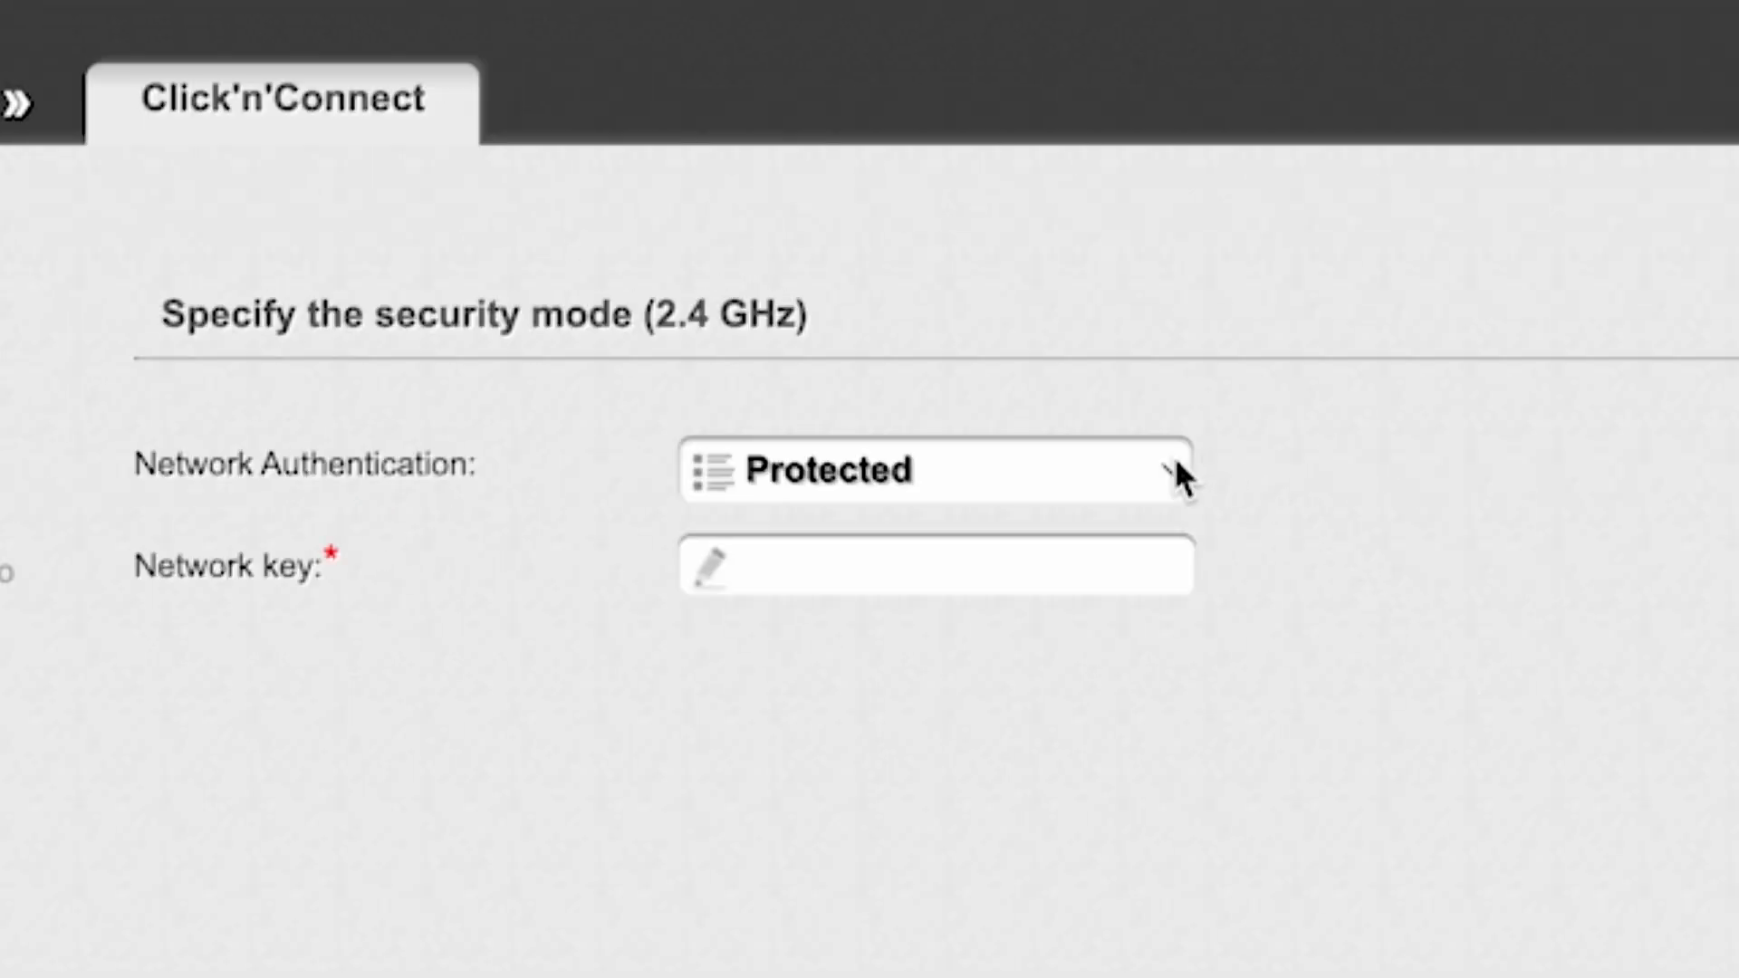
pyautogui.click(1177, 464)
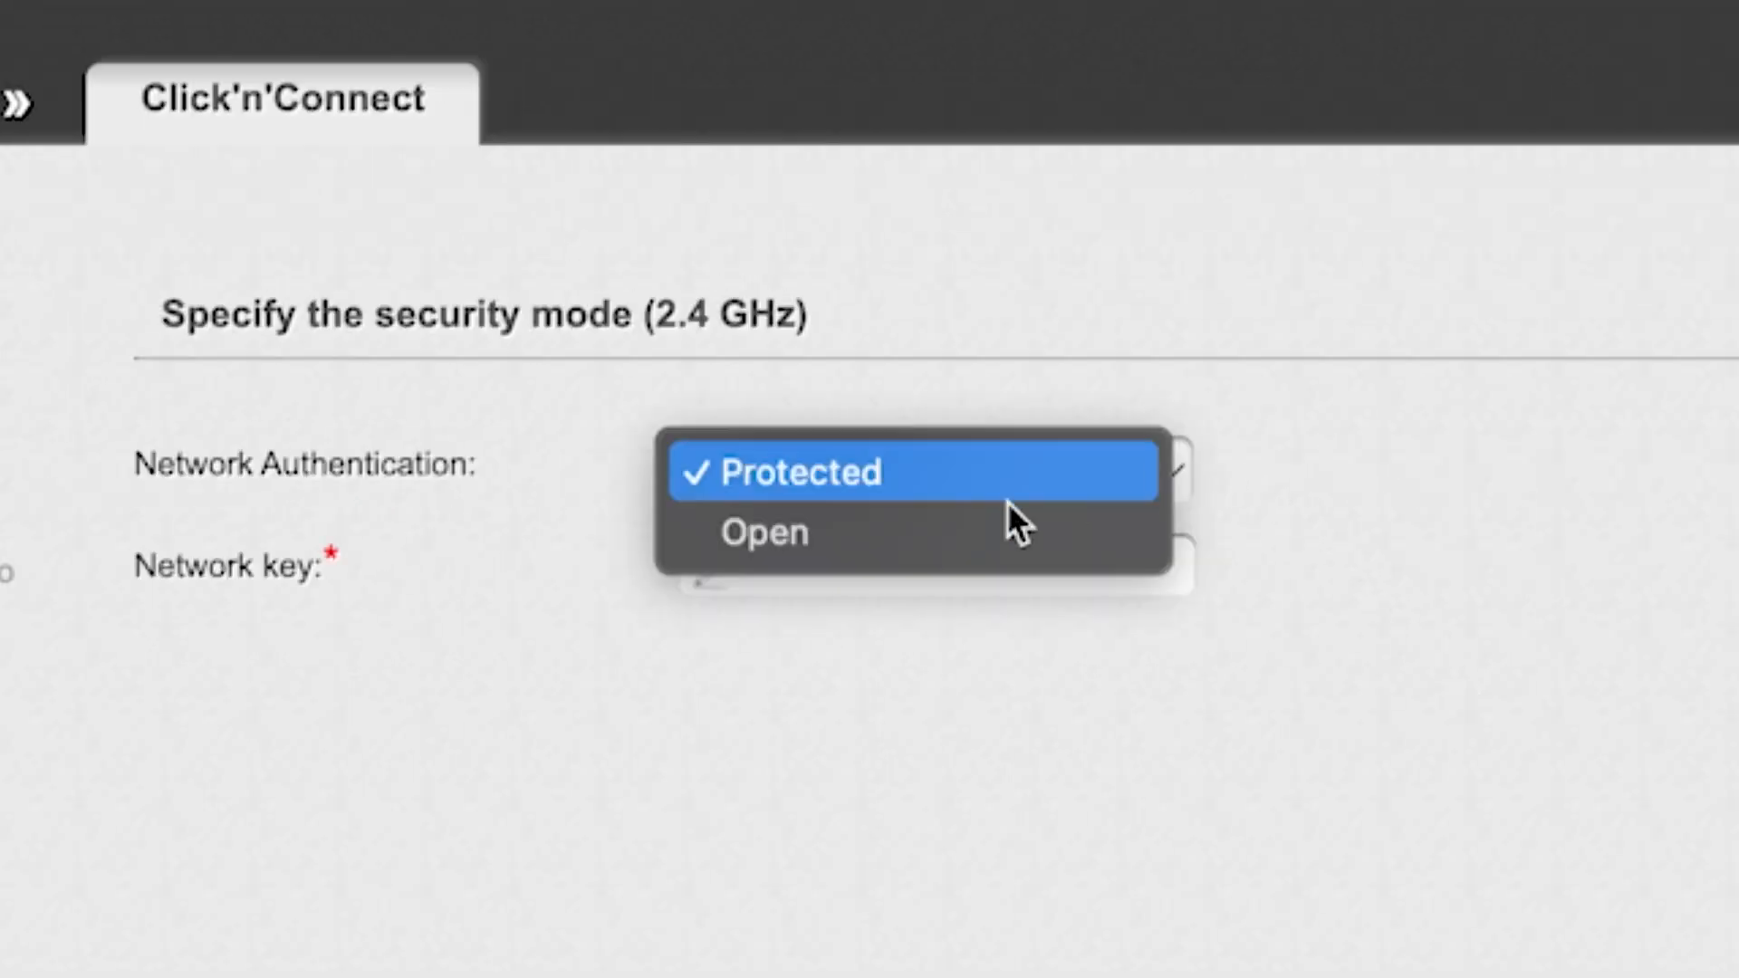
pyautogui.click(920, 485)
pyautogui.click(960, 568)
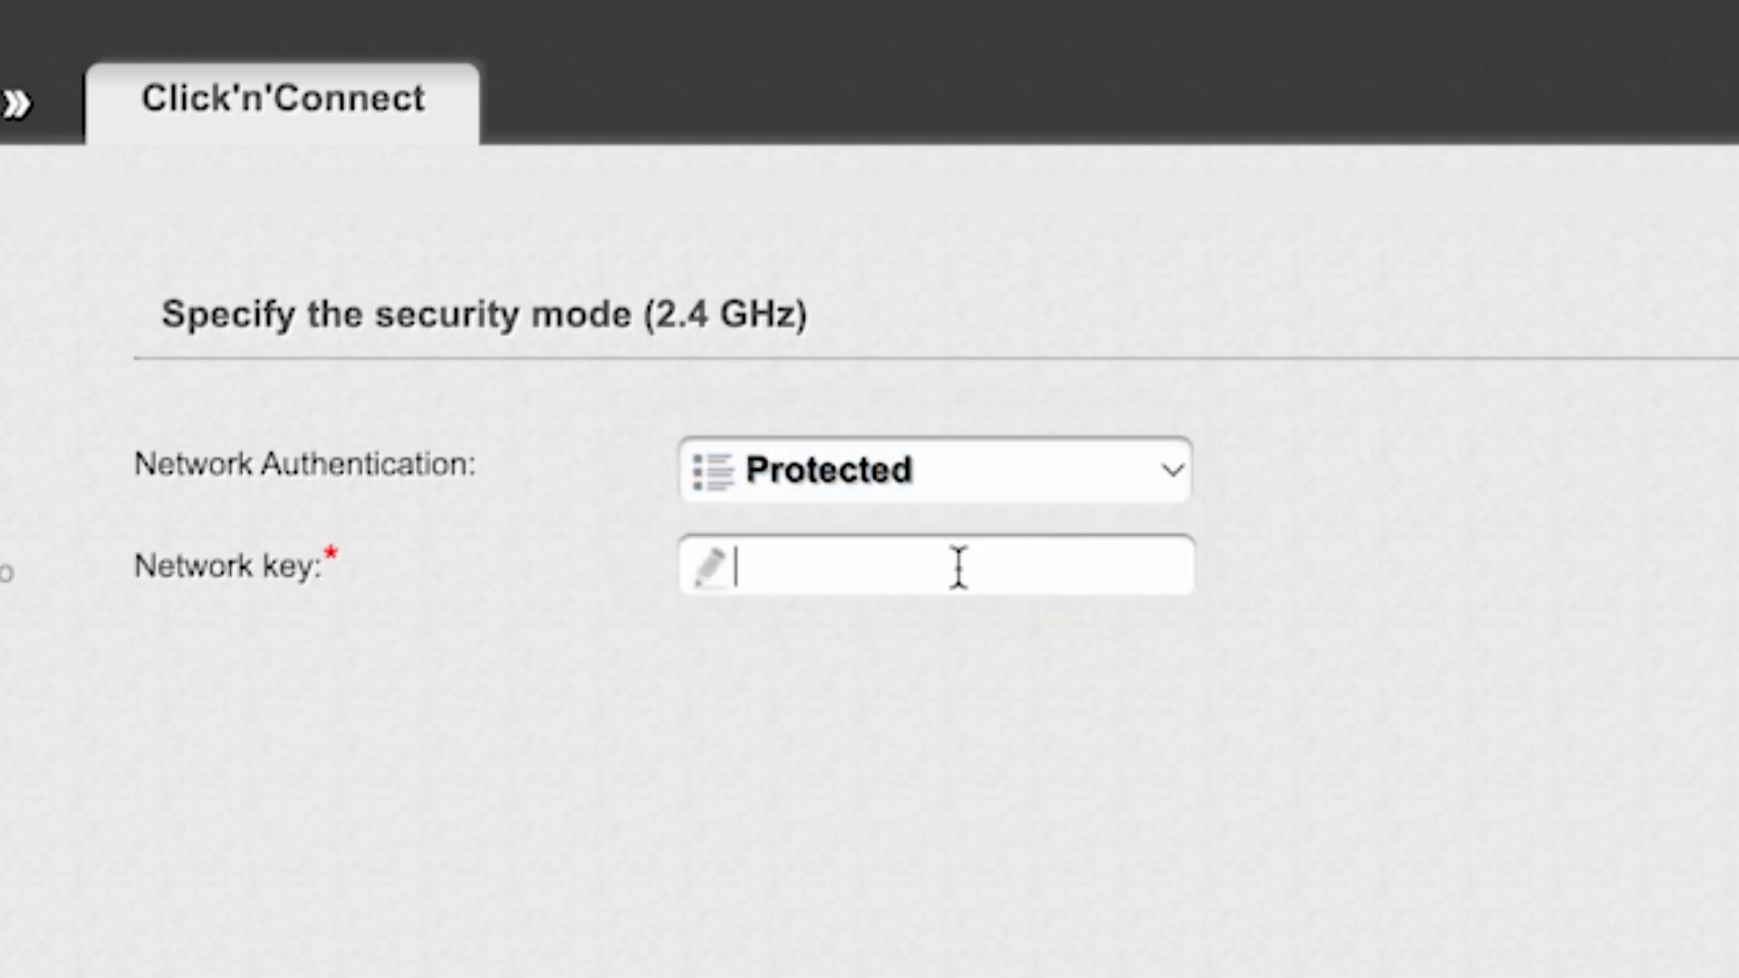
pyautogui.write('123456789')
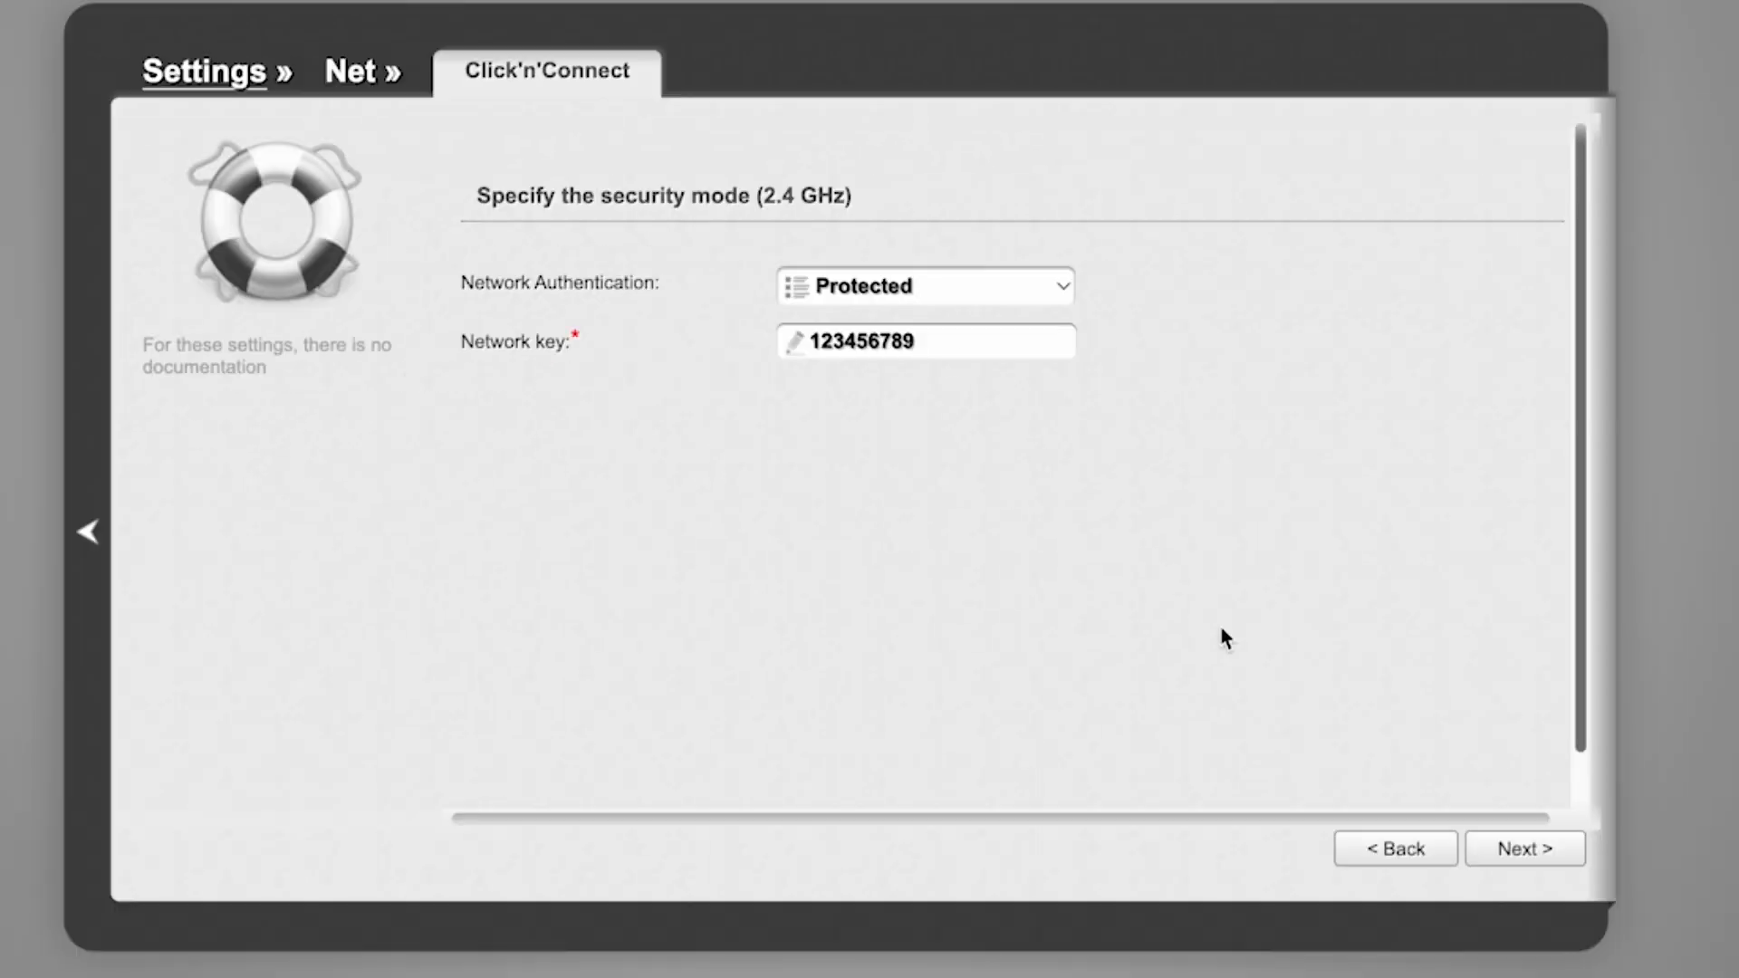
pyautogui.click(1523, 854)
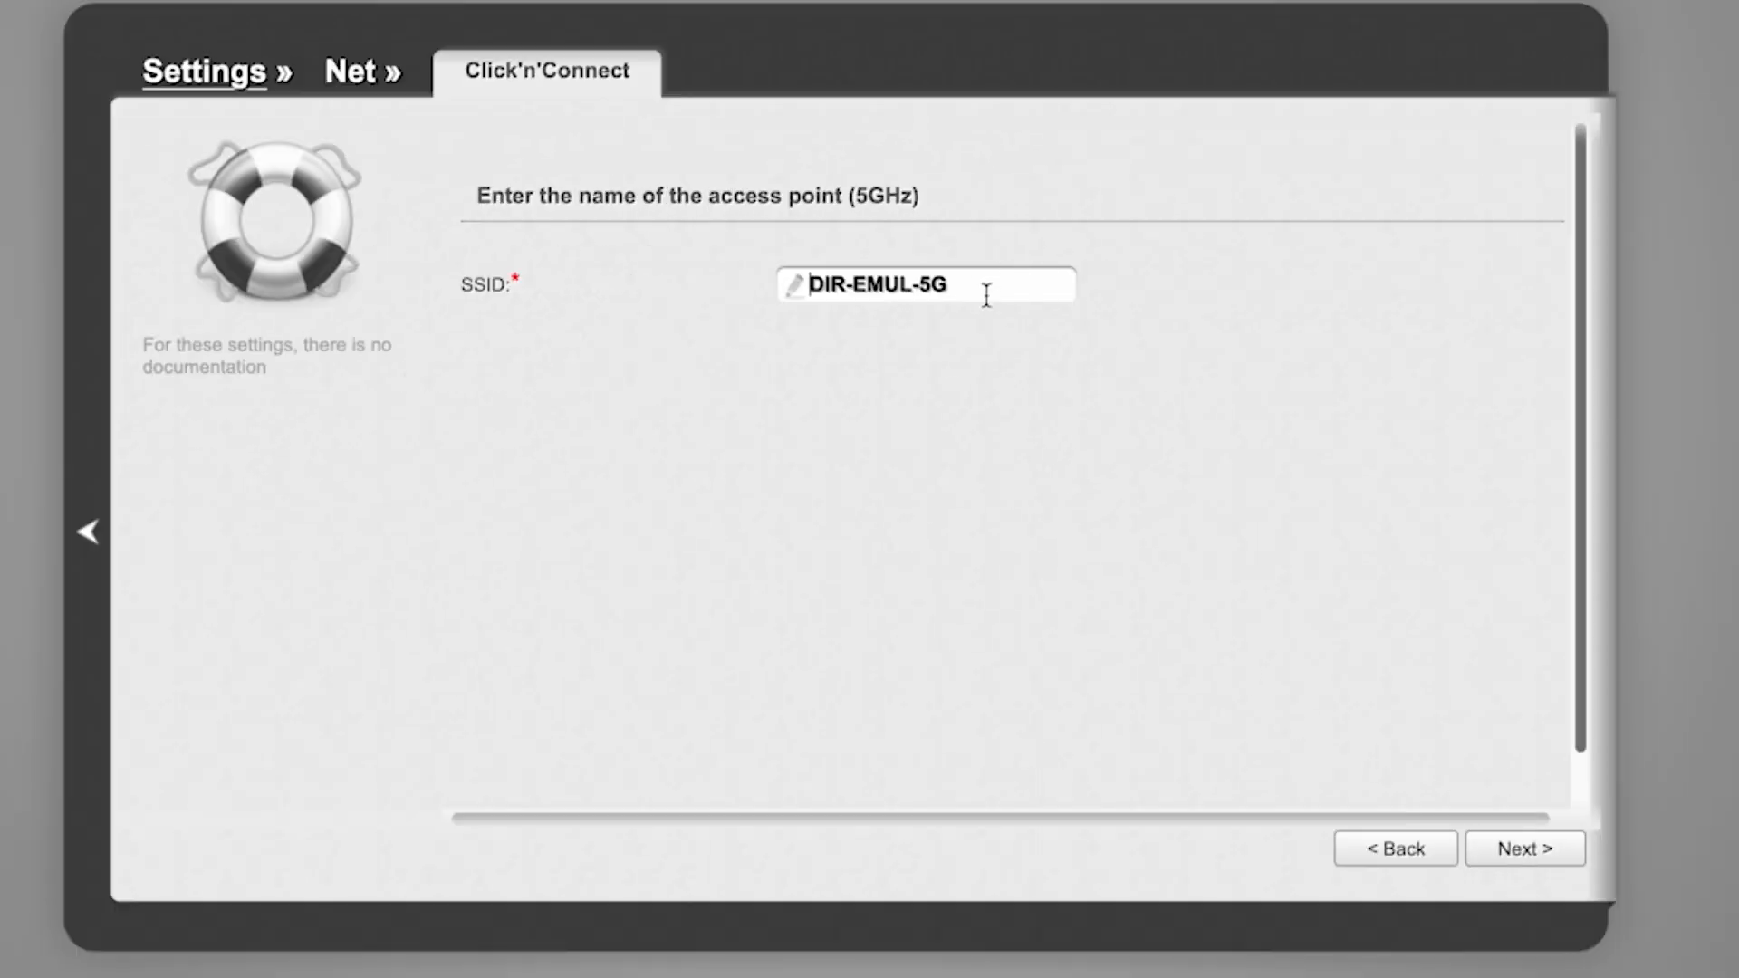
# - Keep DIR-EMUL-5G, give the 5 GHz network a key, and review the summary
pyautogui.click(1526, 851)
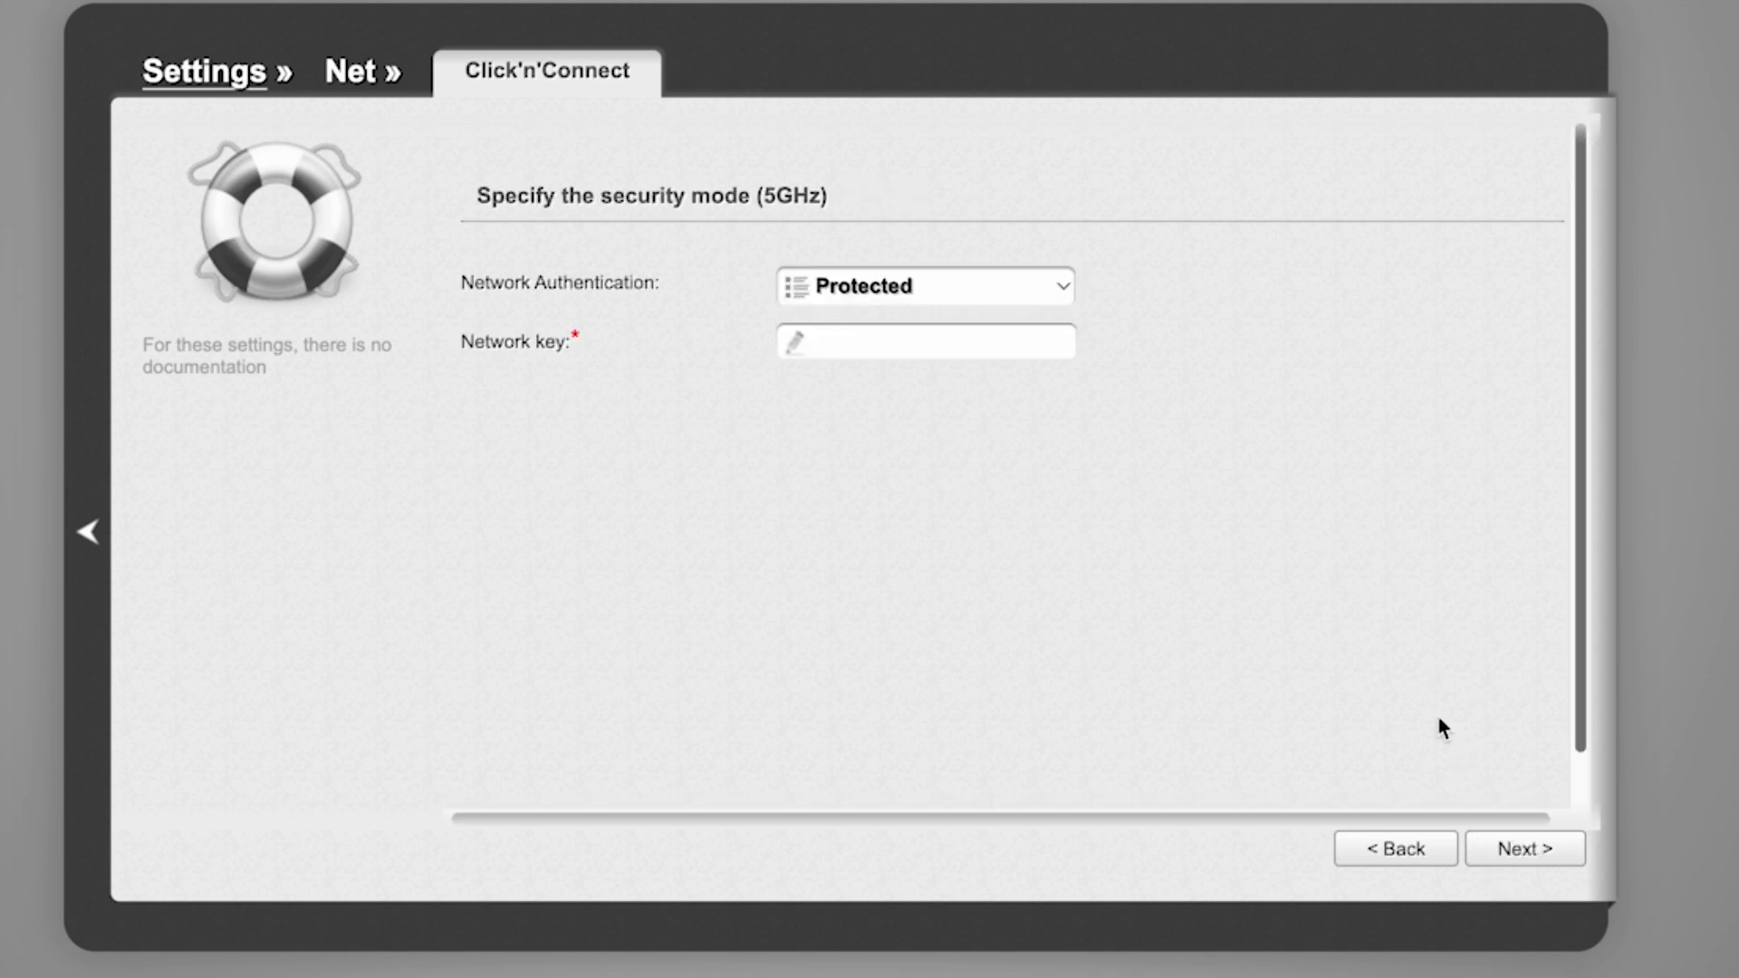
pyautogui.click(952, 340)
pyautogui.write('123456789')
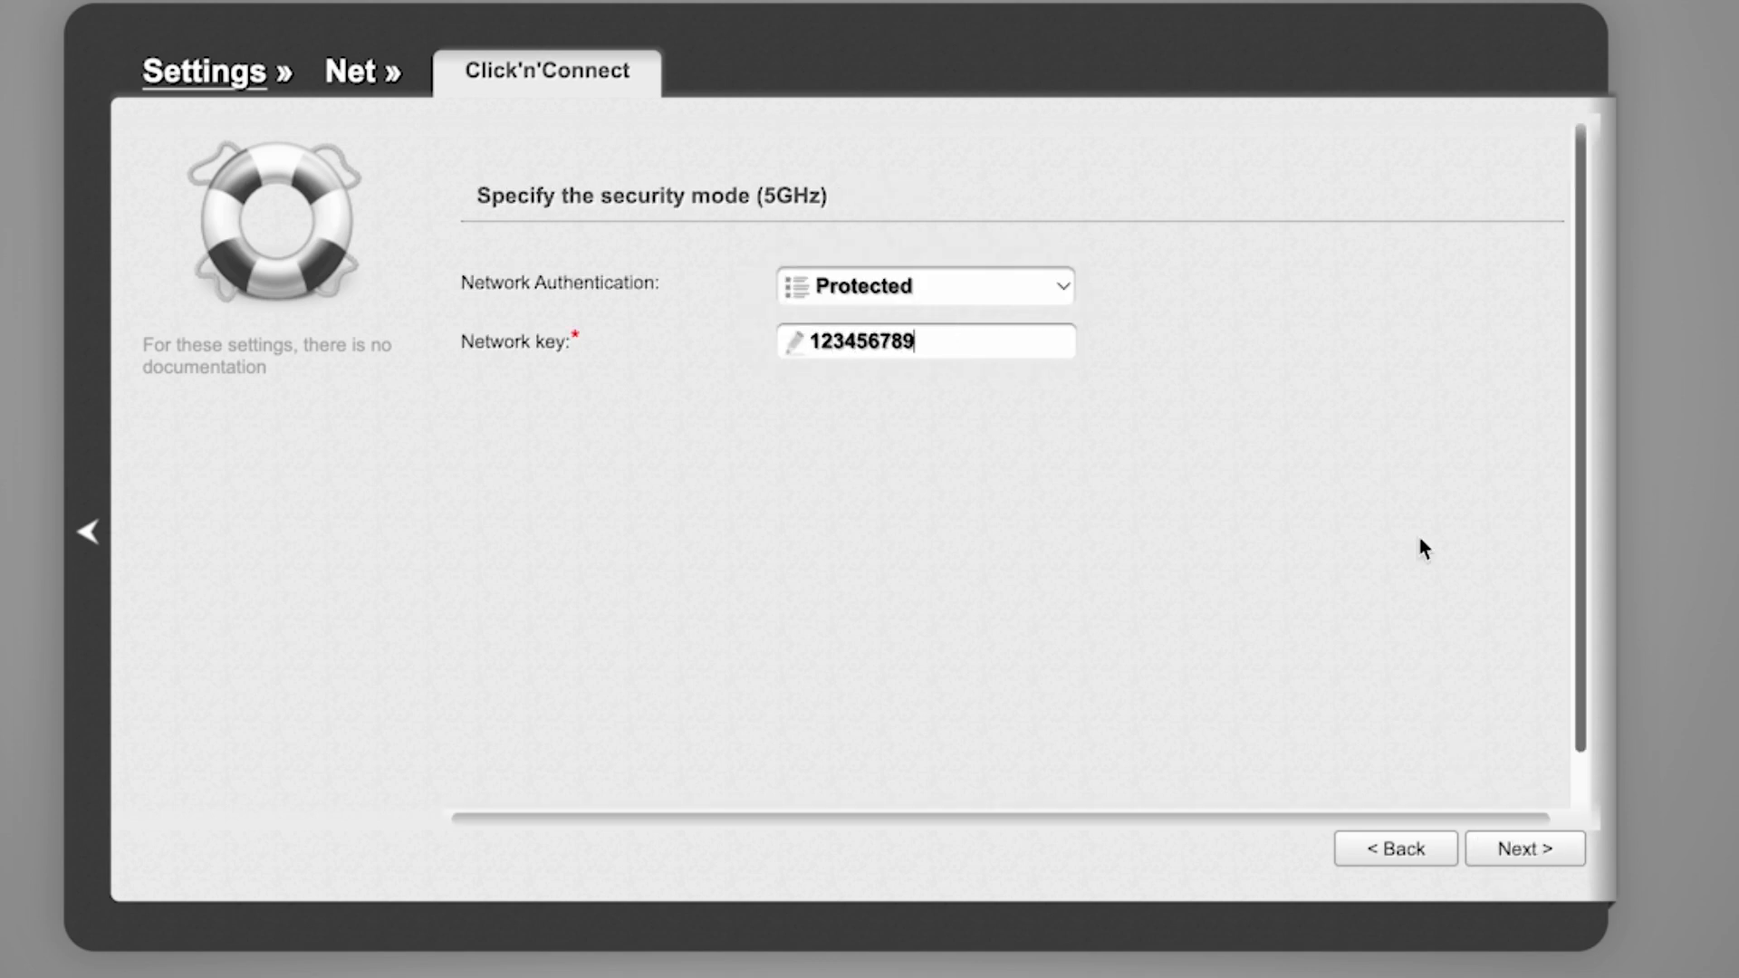
pyautogui.click(1522, 853)
pyautogui.scroll(-2, 1258, 501)
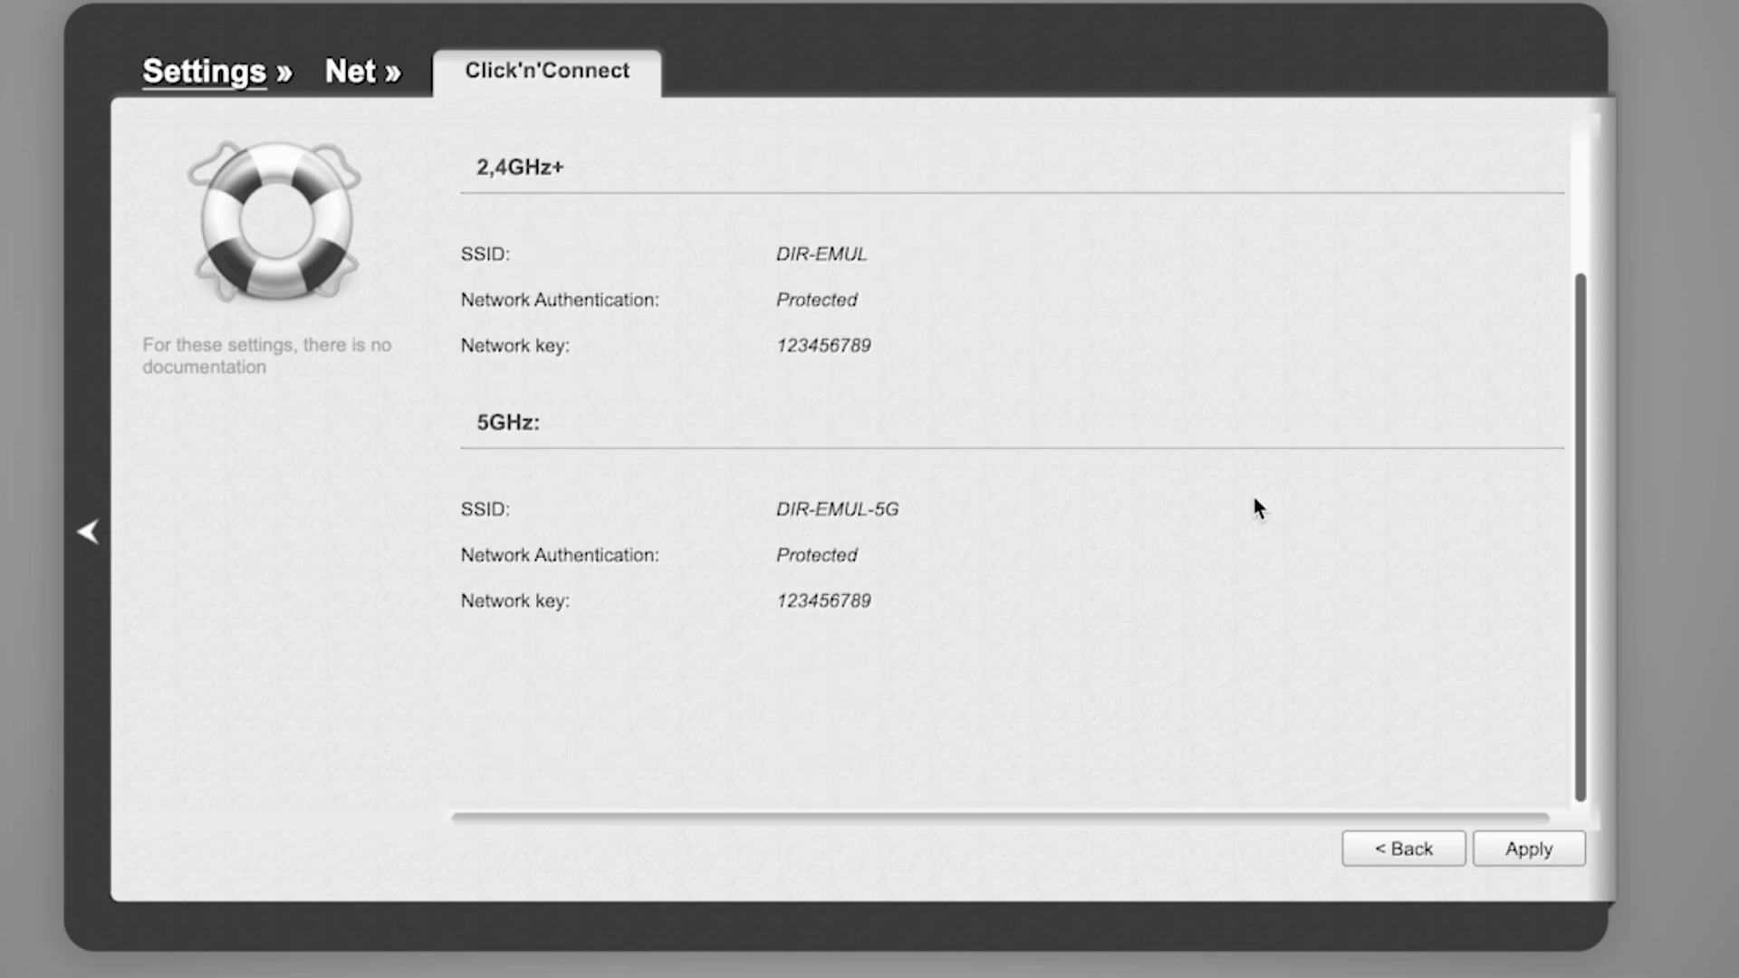
pyautogui.scroll(2, 1258, 508)
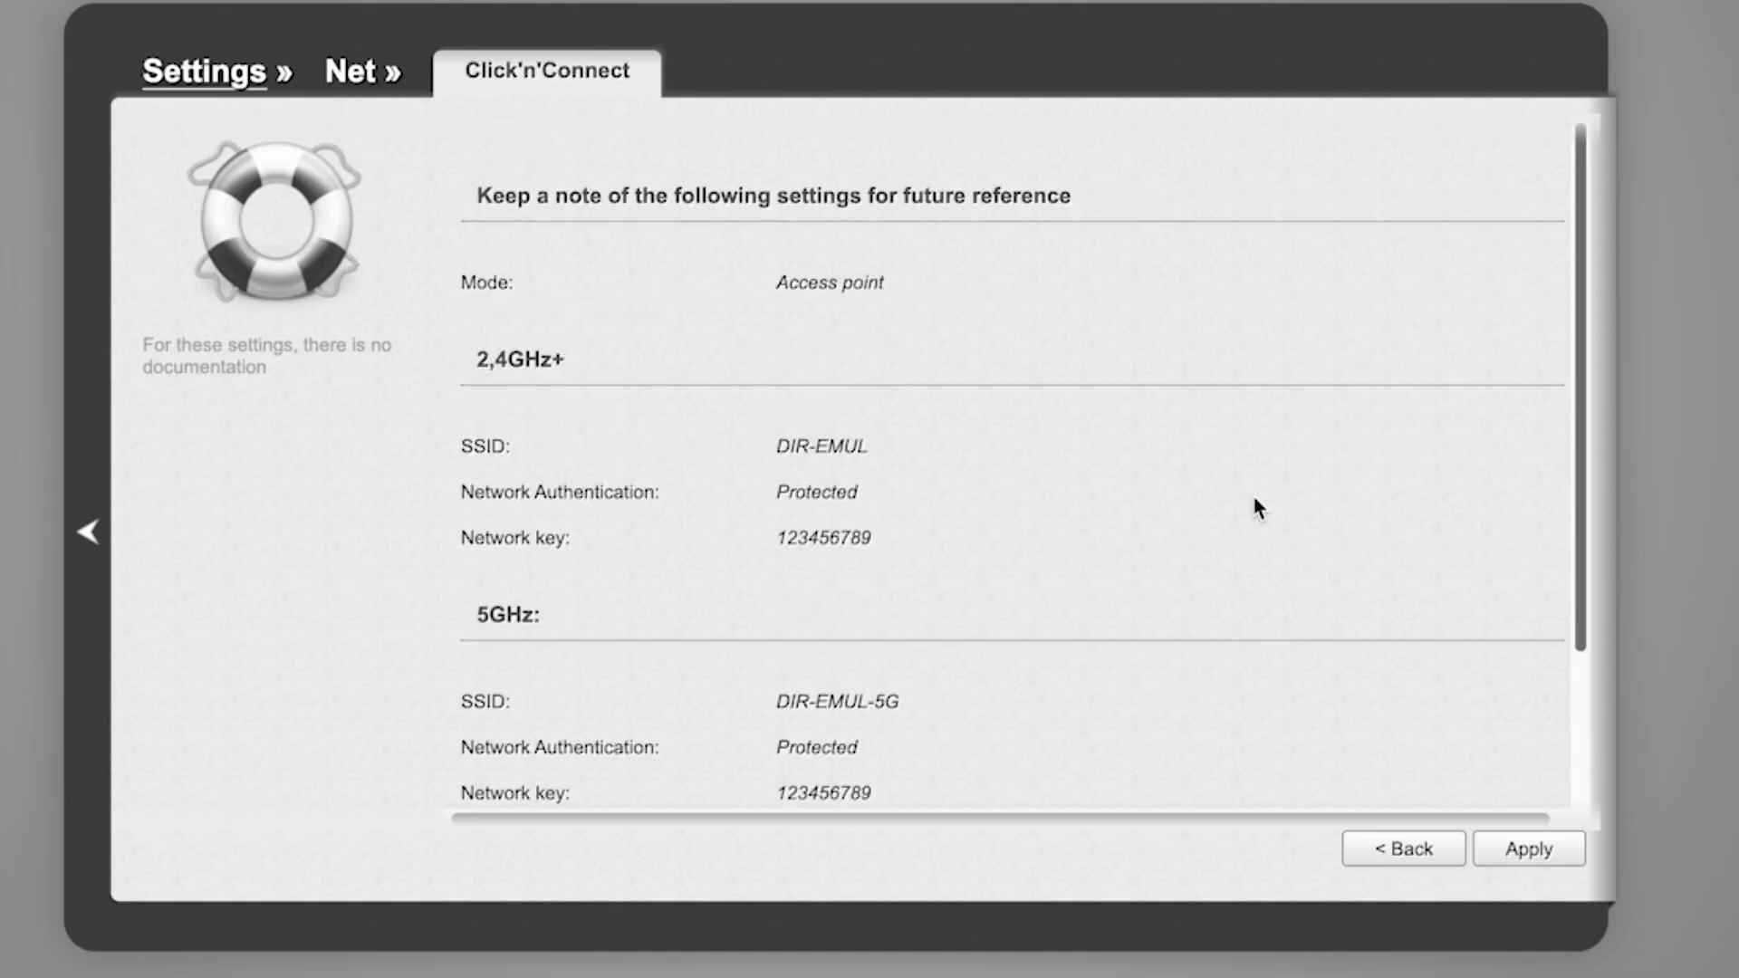
pyautogui.scroll(-2, 1254, 499)
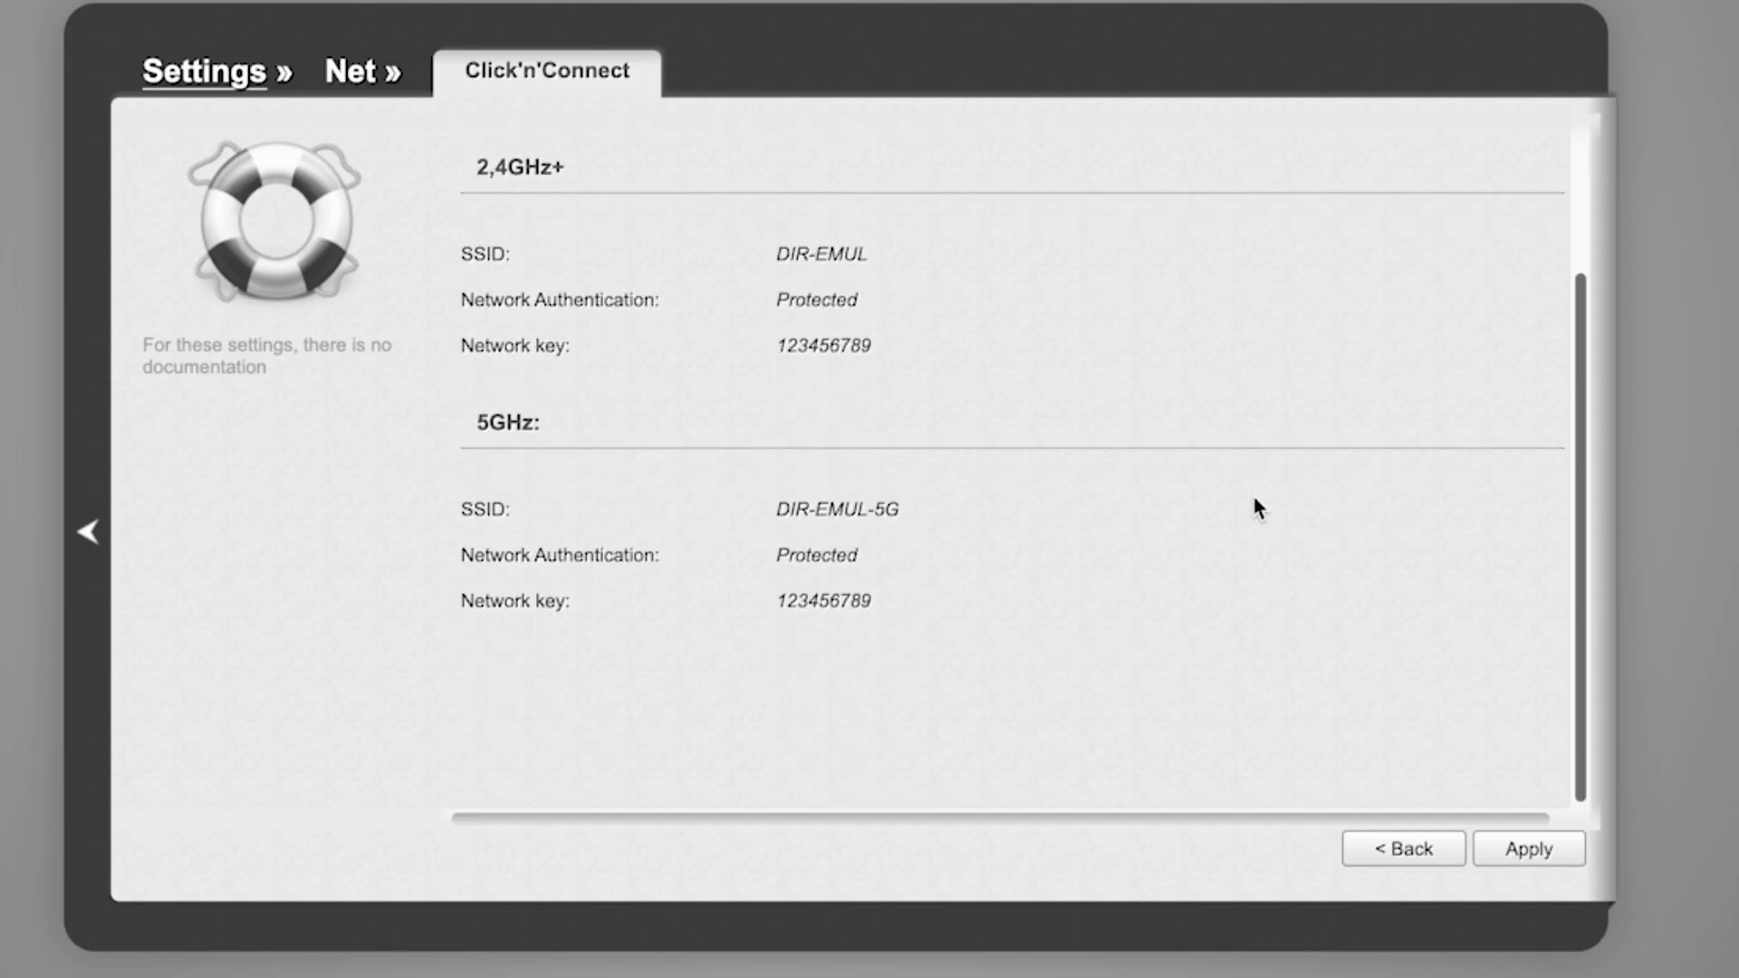
# - Apply the Wi-Fi settings from the wizard summary
pyautogui.click(1543, 854)
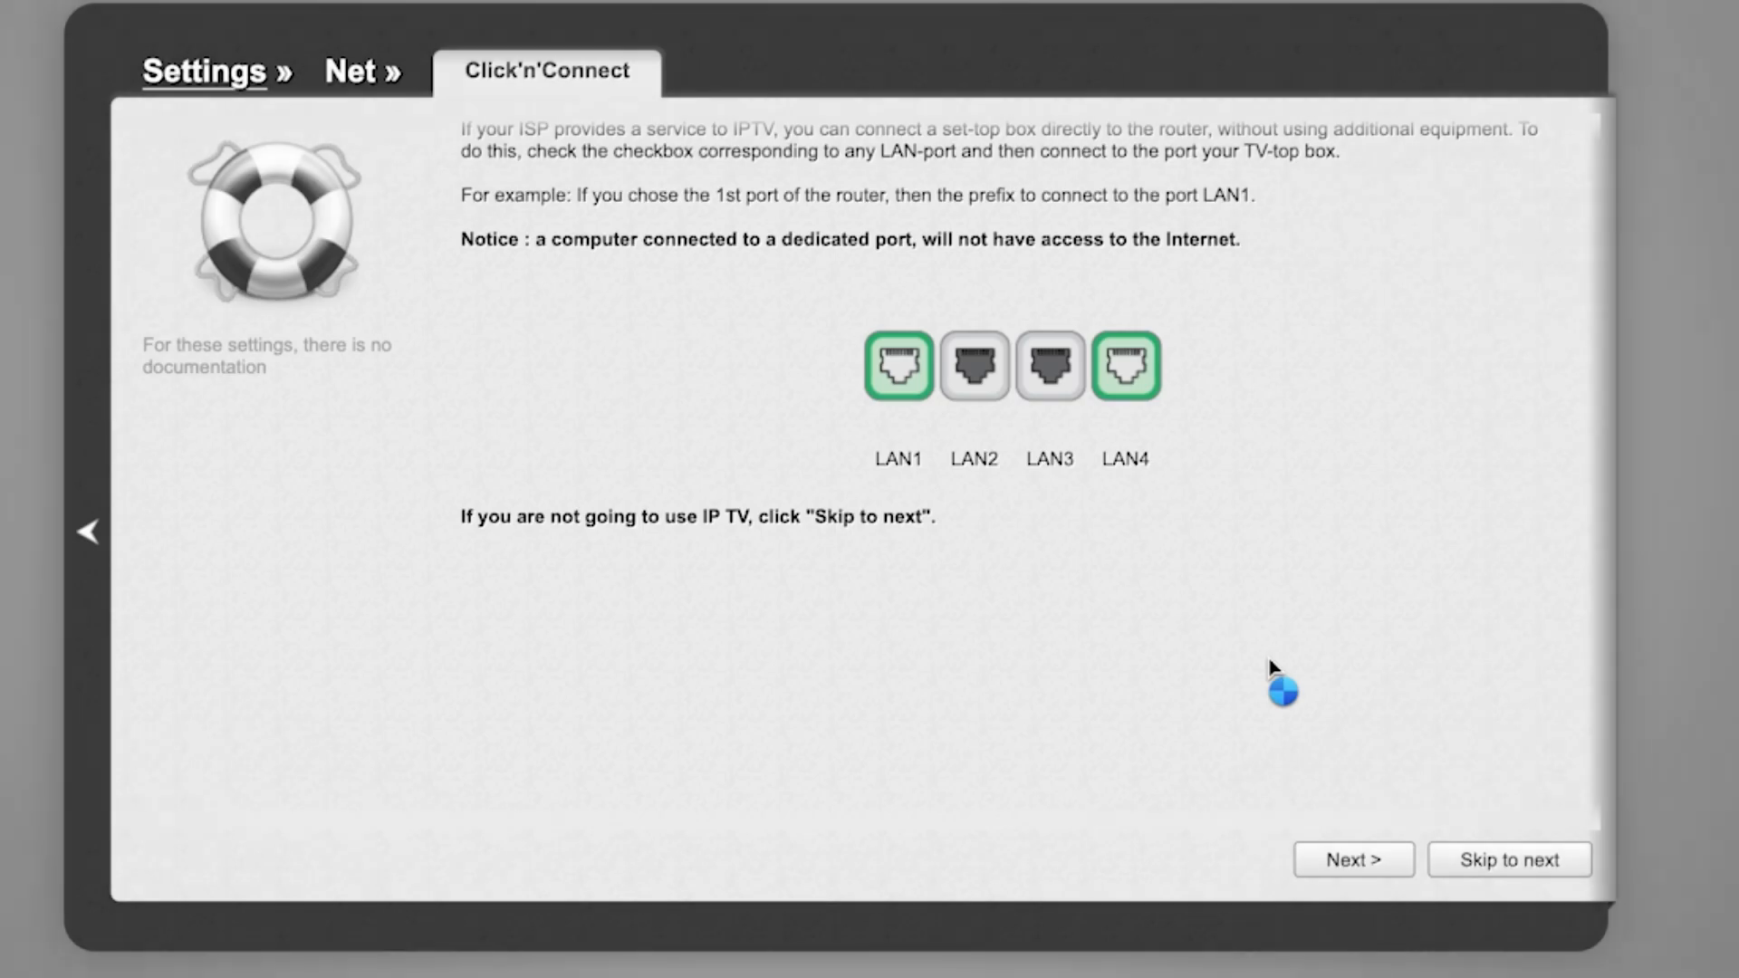
pyautogui.scroll(-1, 1273, 675)
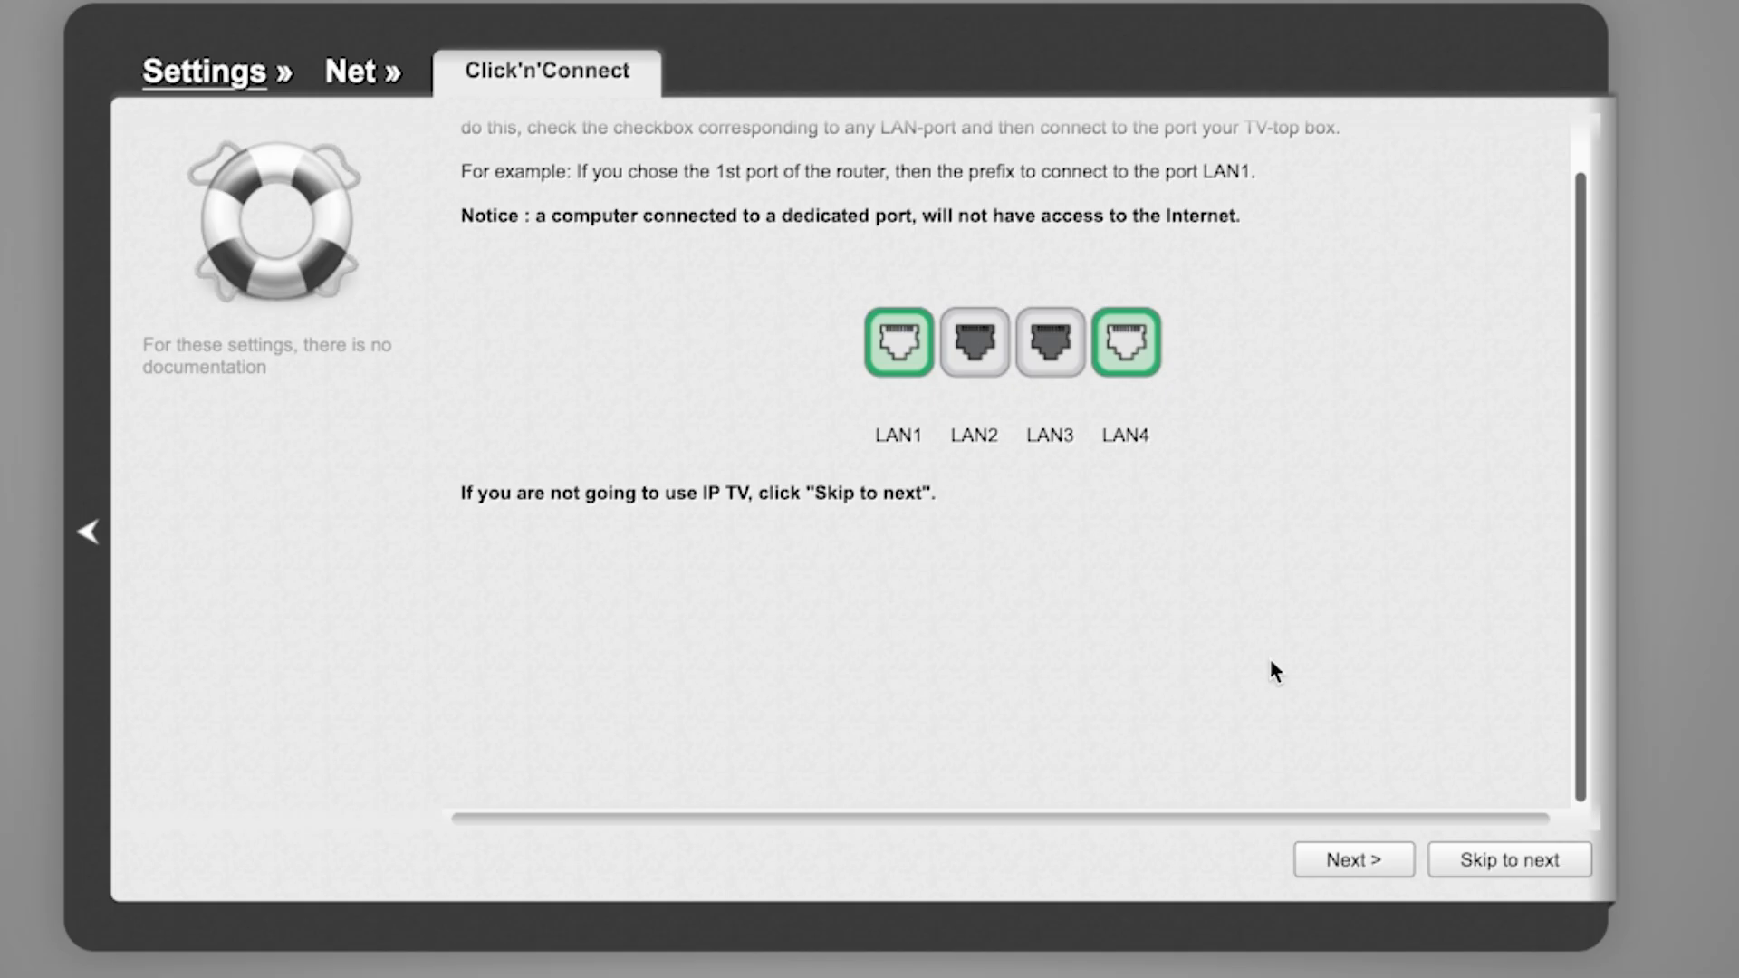
# - Skip the IPTV port step, apply the Completing page, and acknowledge the alert
pyautogui.scroll(2, 1270, 661)
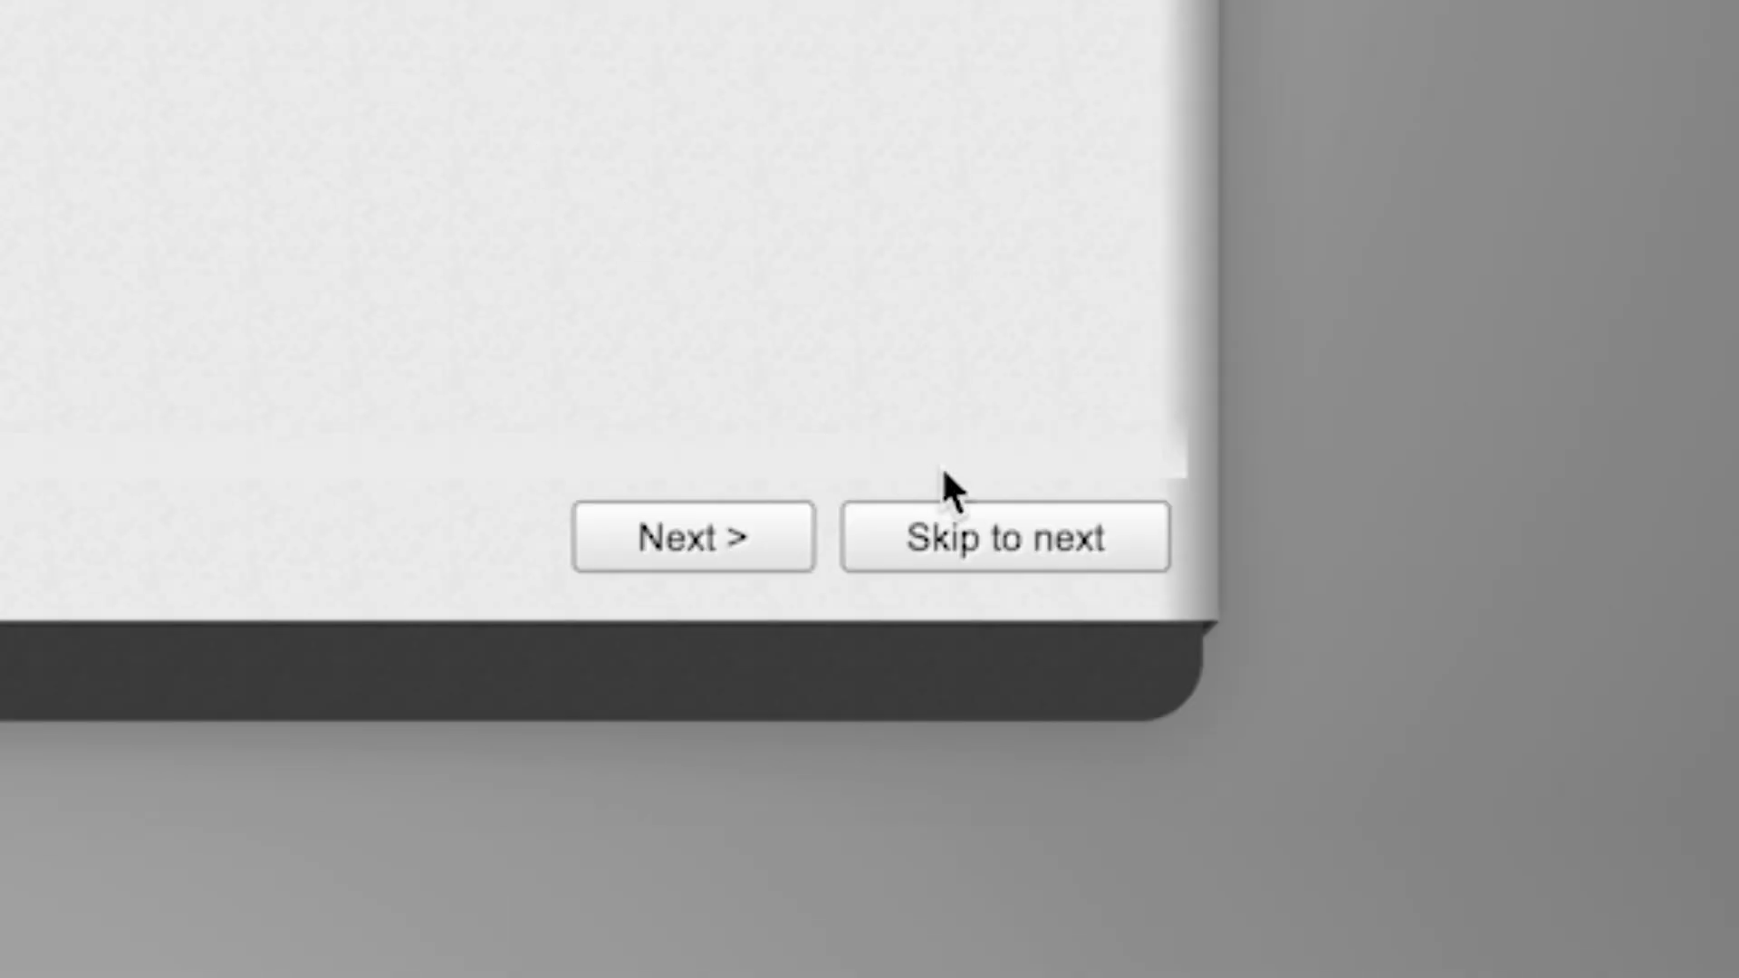
pyautogui.click(964, 543)
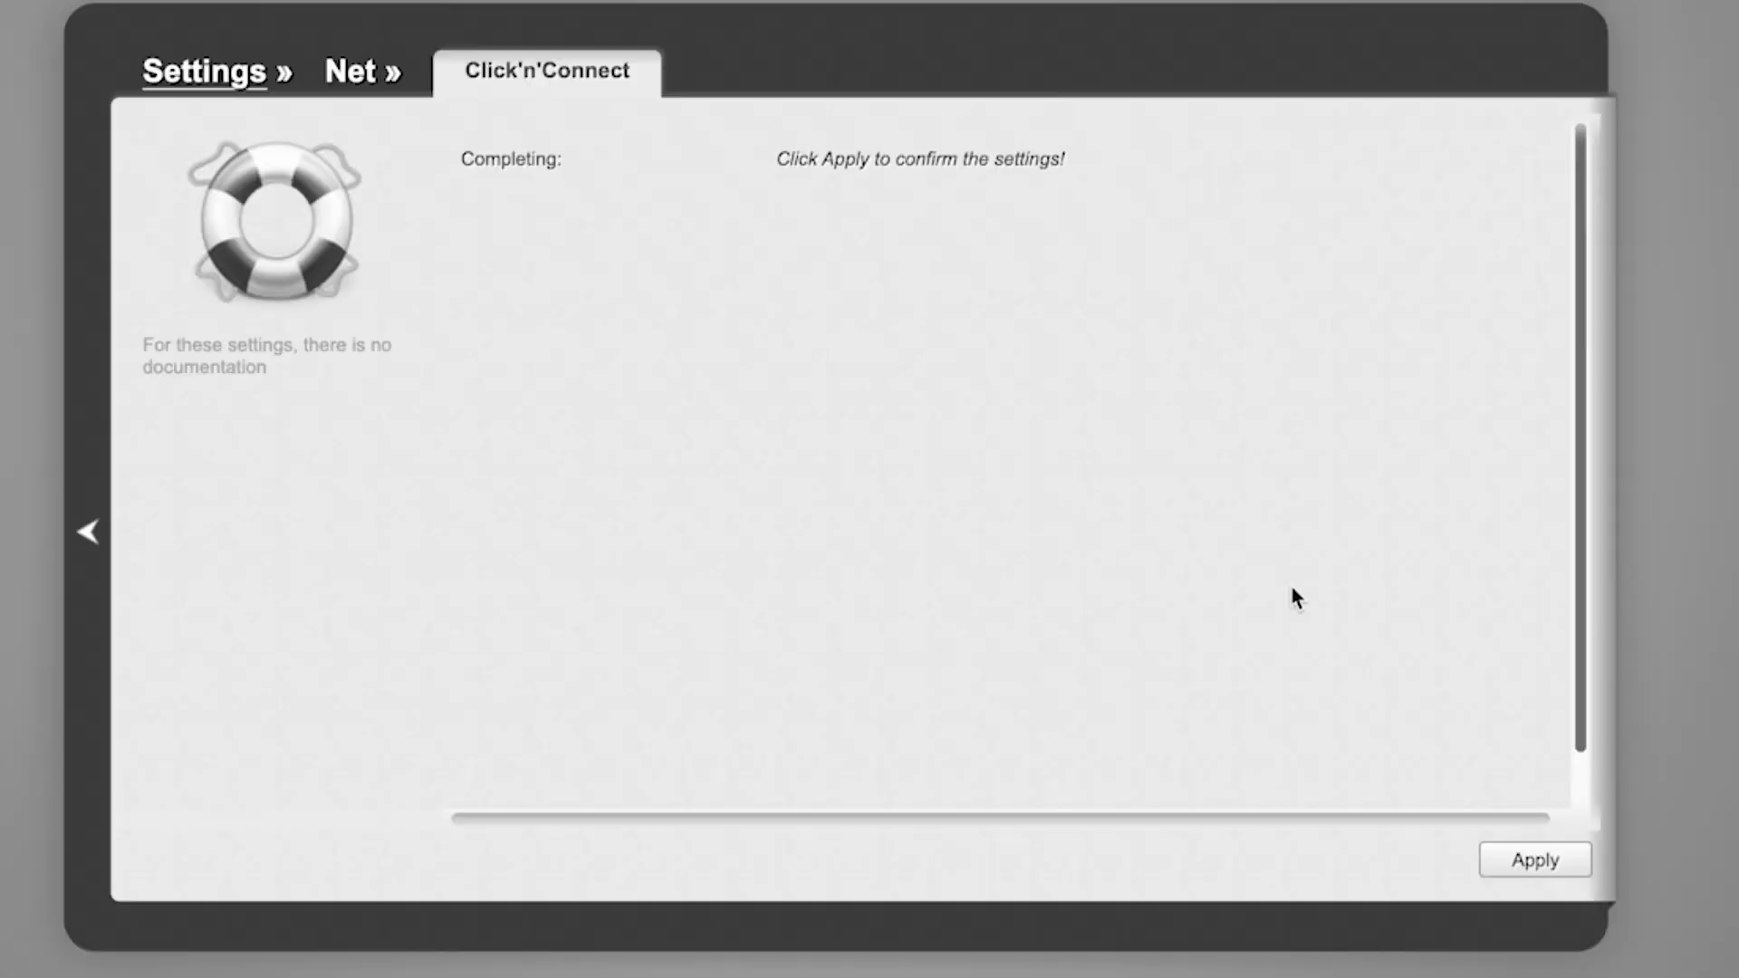
pyautogui.click(1543, 861)
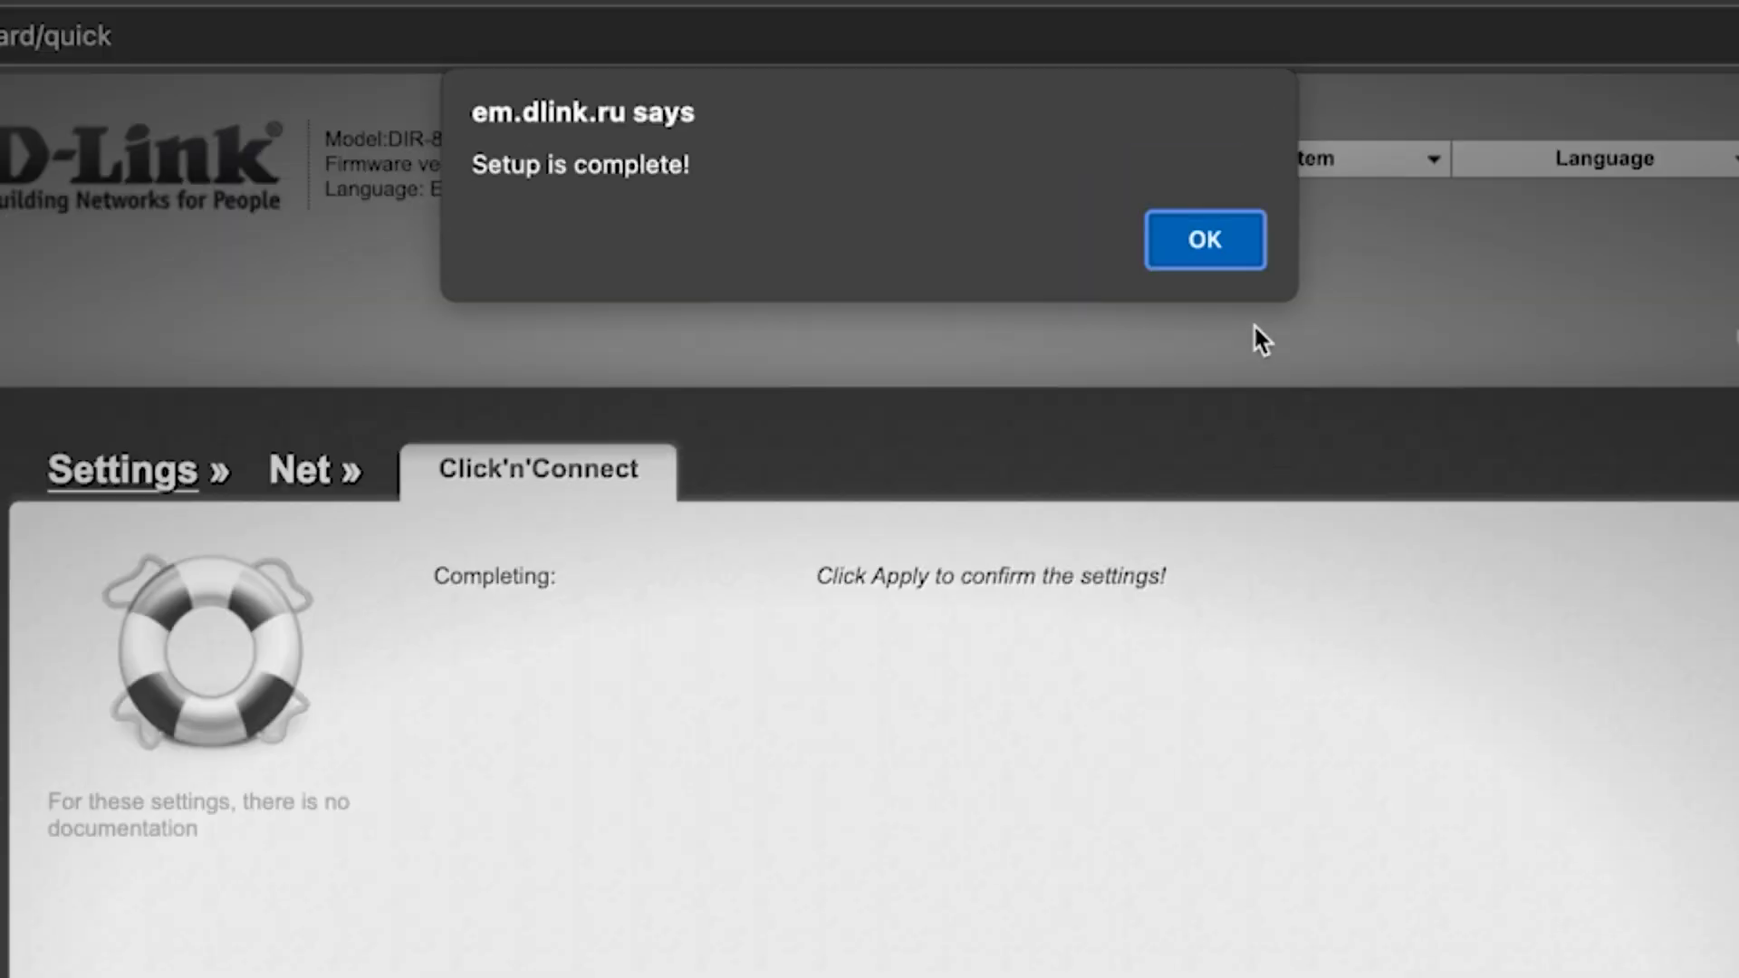
pyautogui.click(1243, 250)
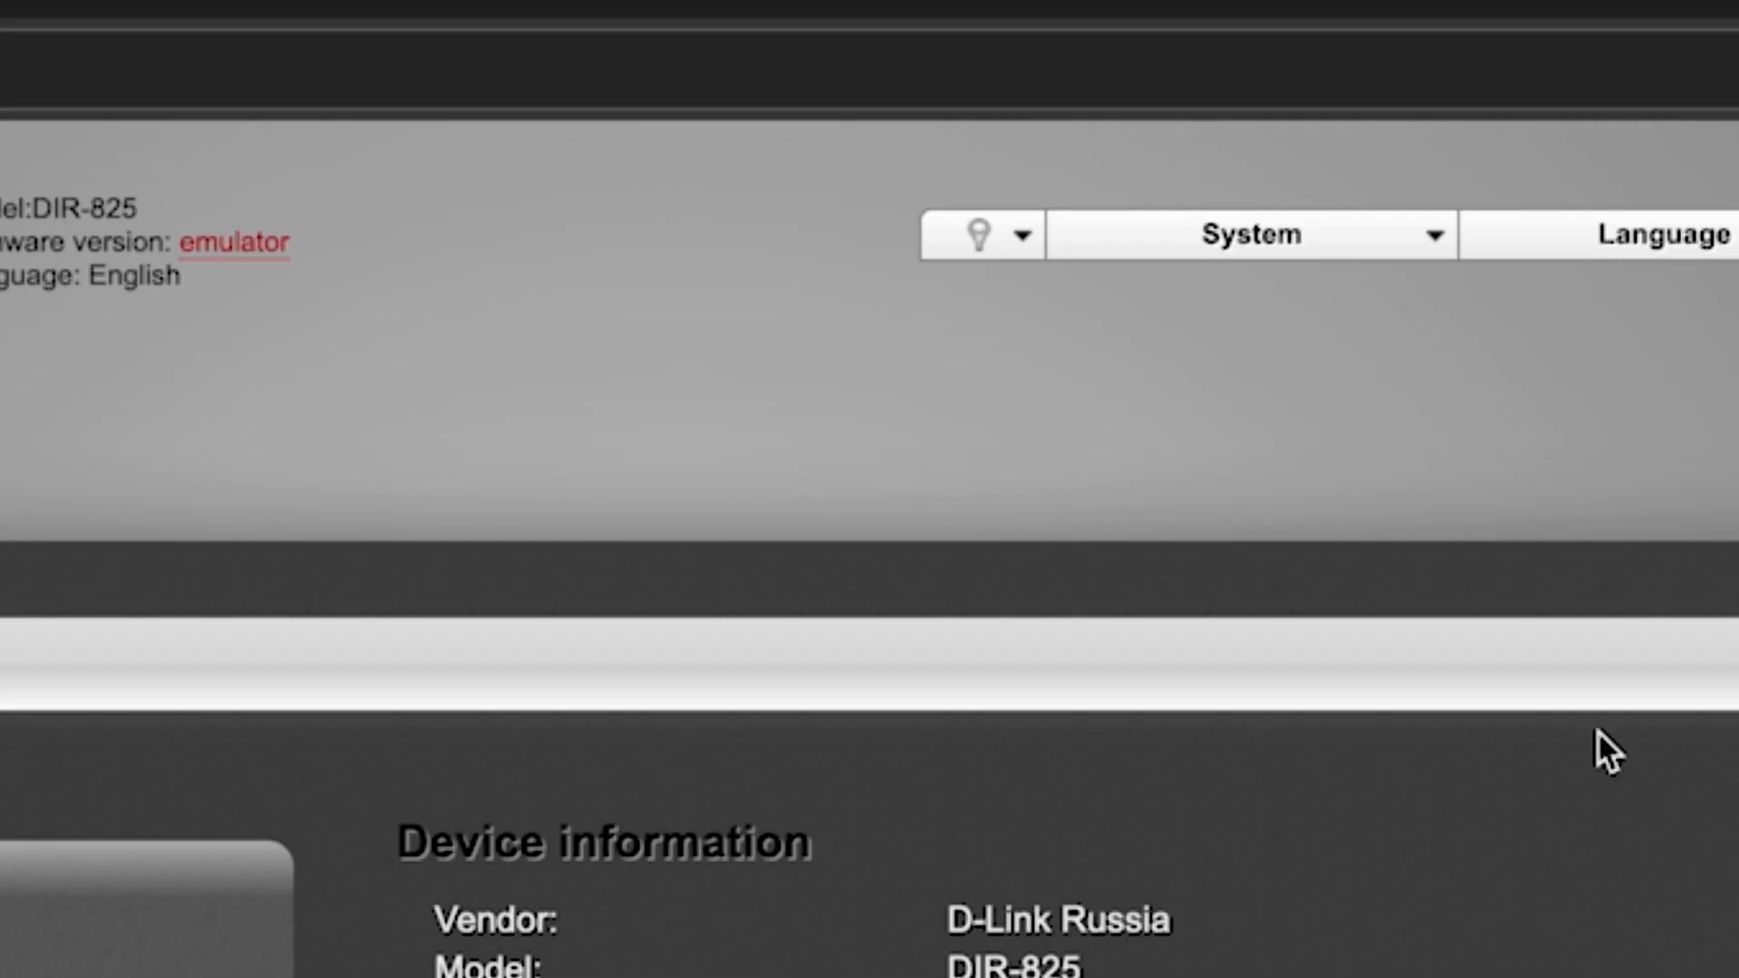
# - Choose Save and Reboot from the System menu and confirm both dialogs
pyautogui.click(1435, 239)
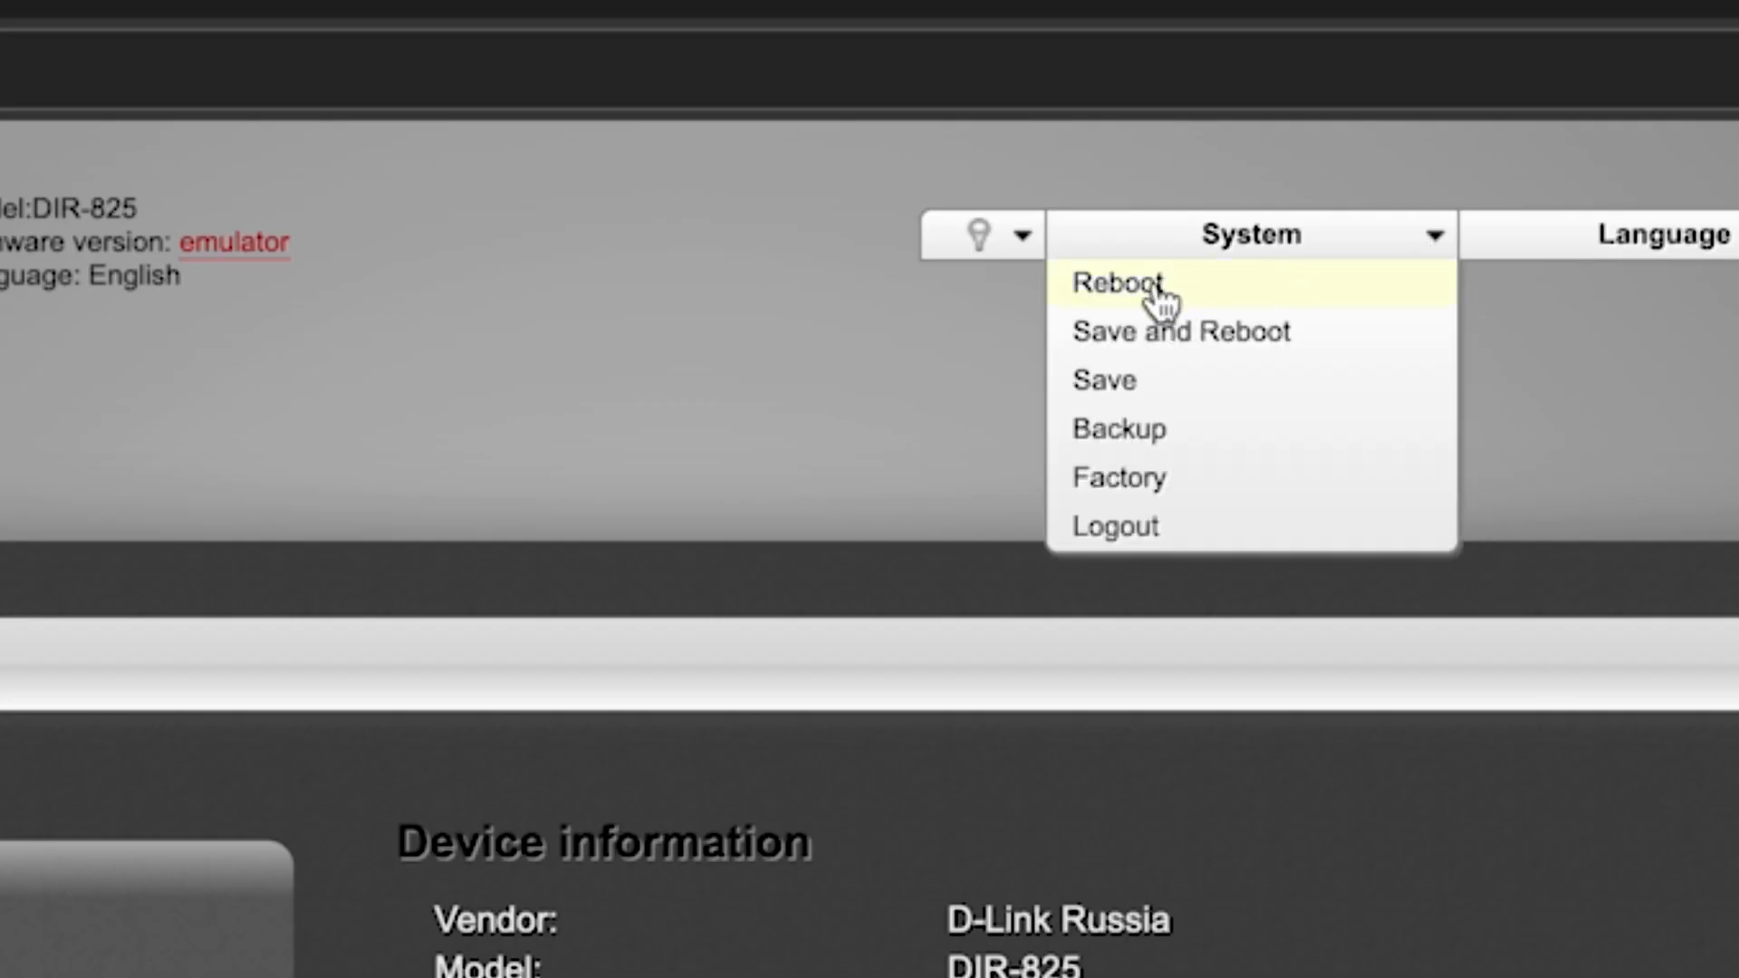
pyautogui.click(1245, 349)
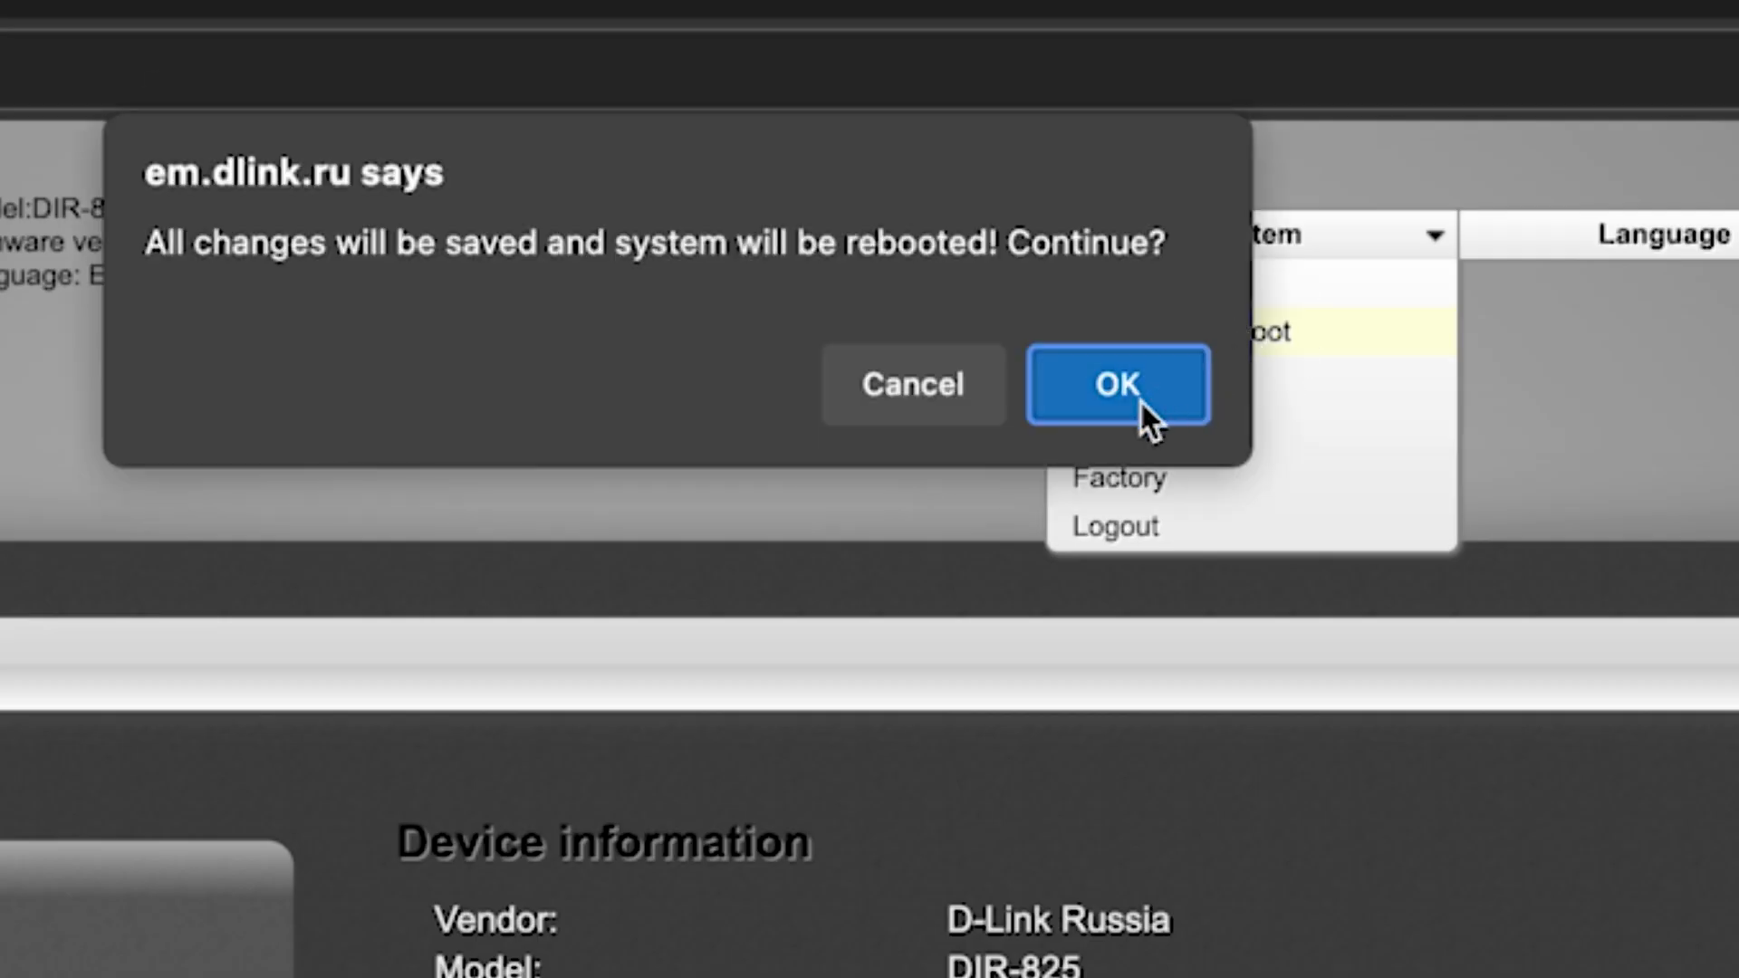
pyautogui.click(1140, 399)
pyautogui.click(1140, 399)
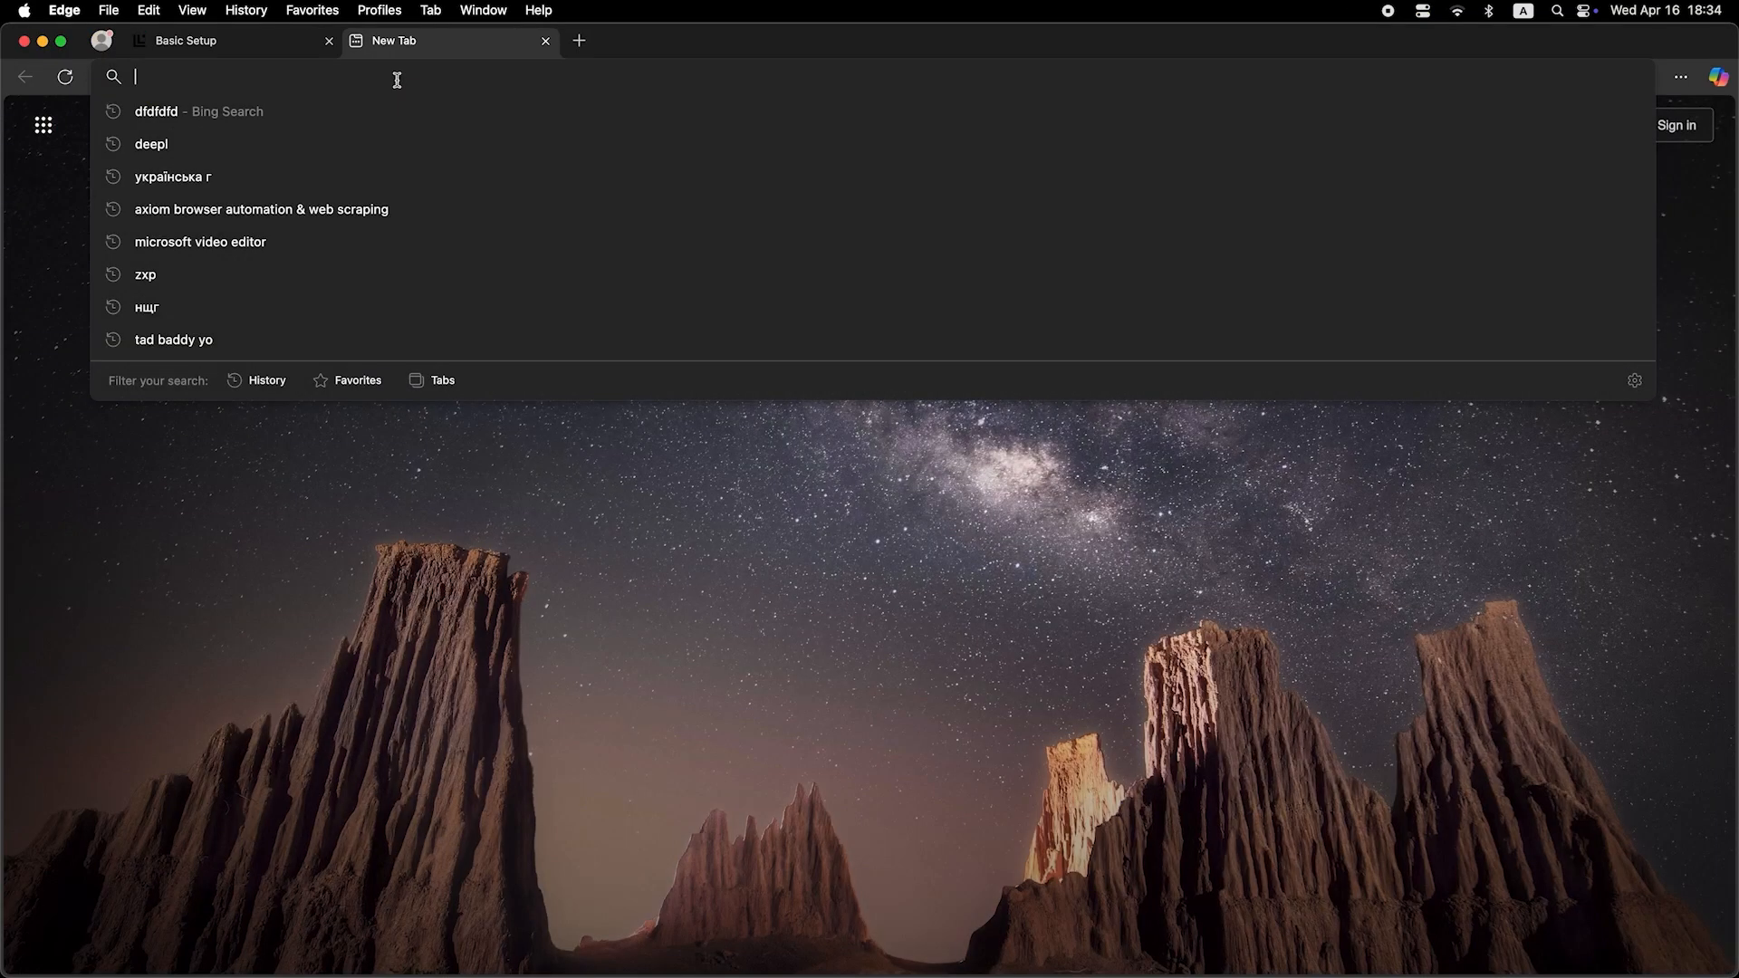
# - Search Bing for 'dfdfdfdf' from the new tab
pyautogui.write('dfdfdfdf')
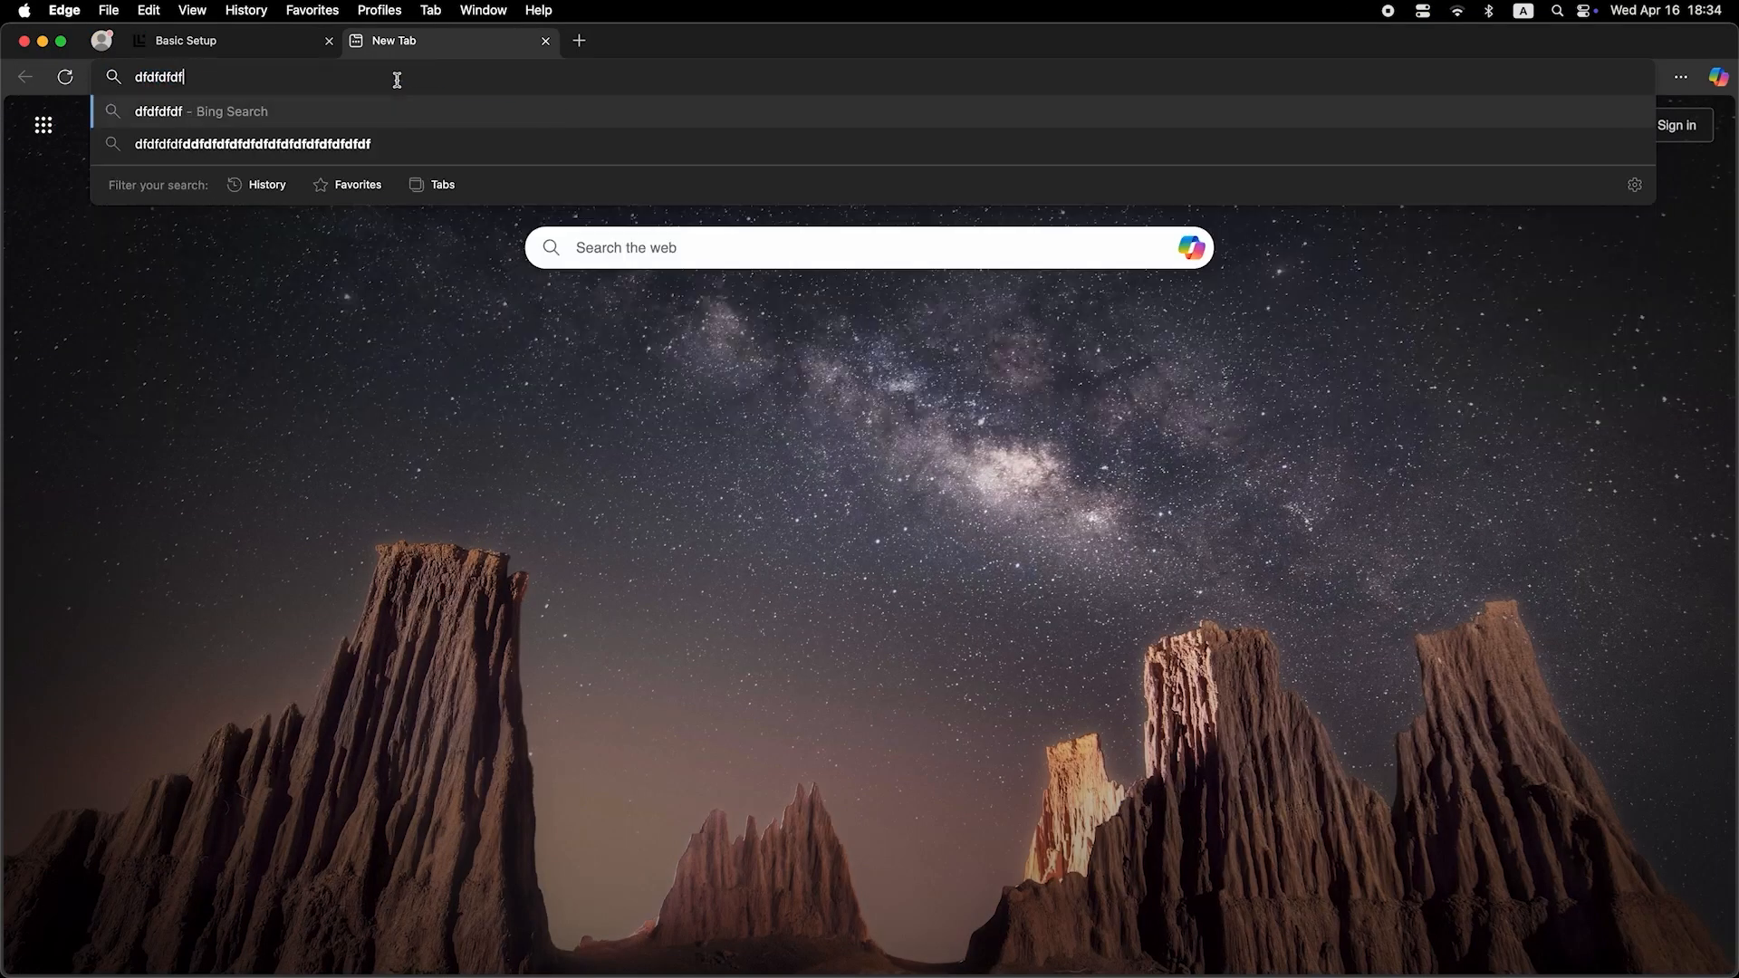
pyautogui.press('Return')
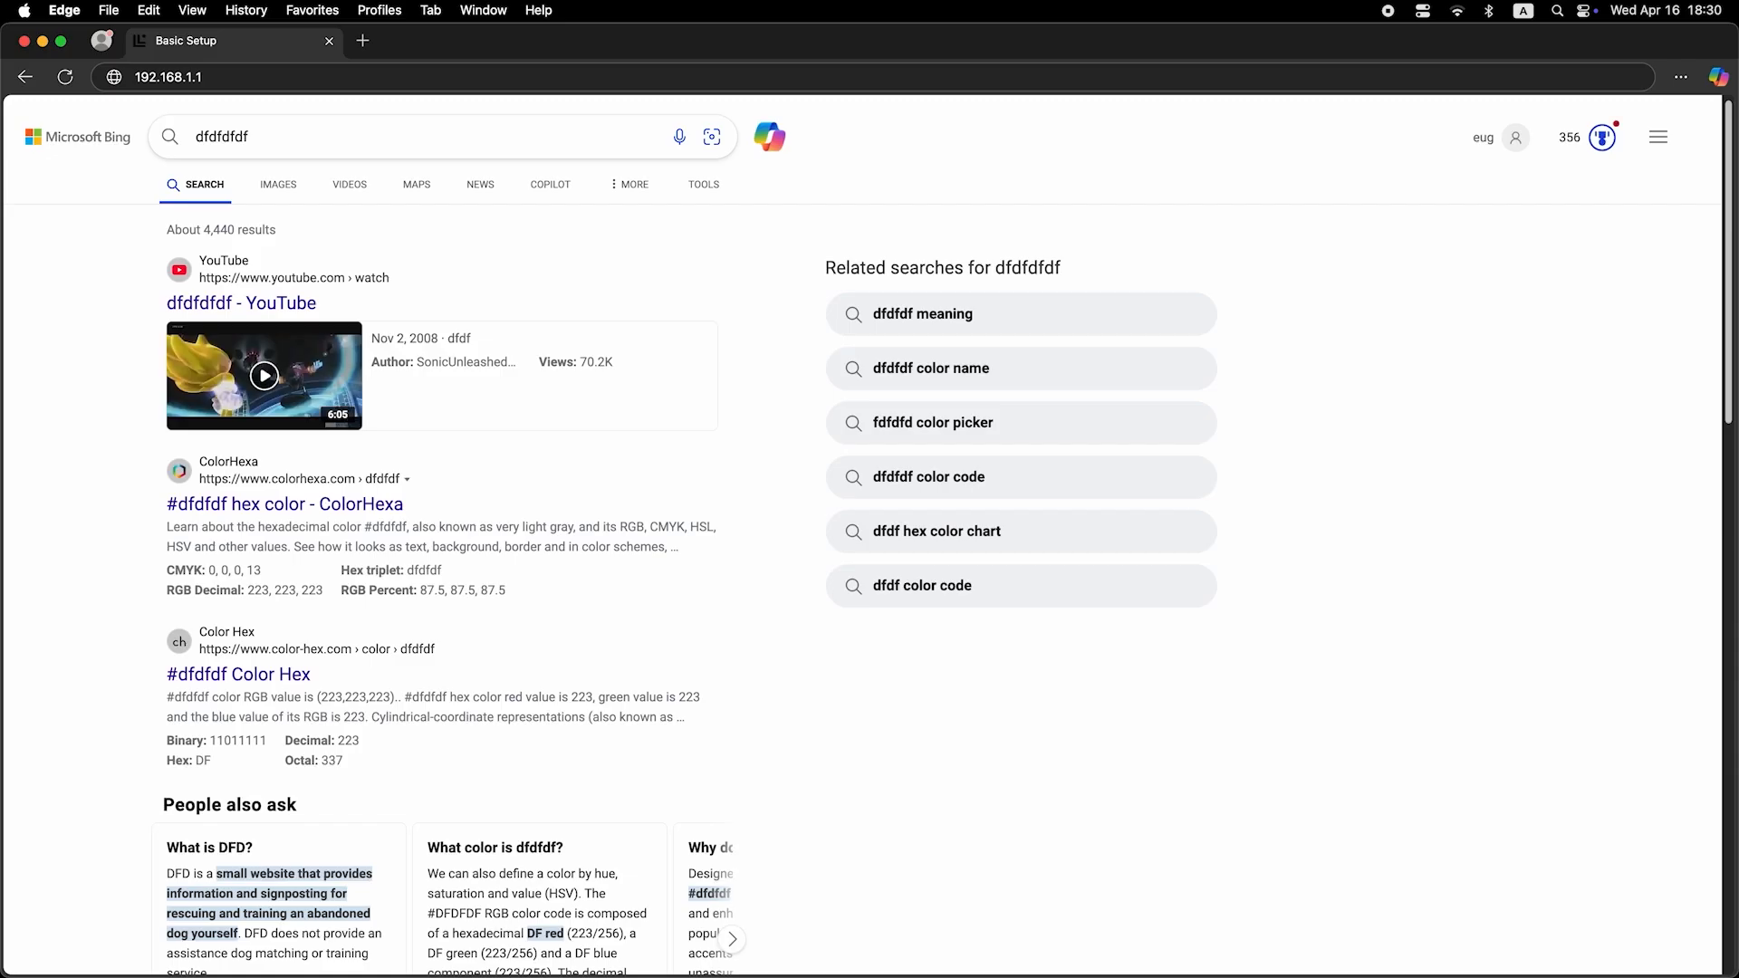